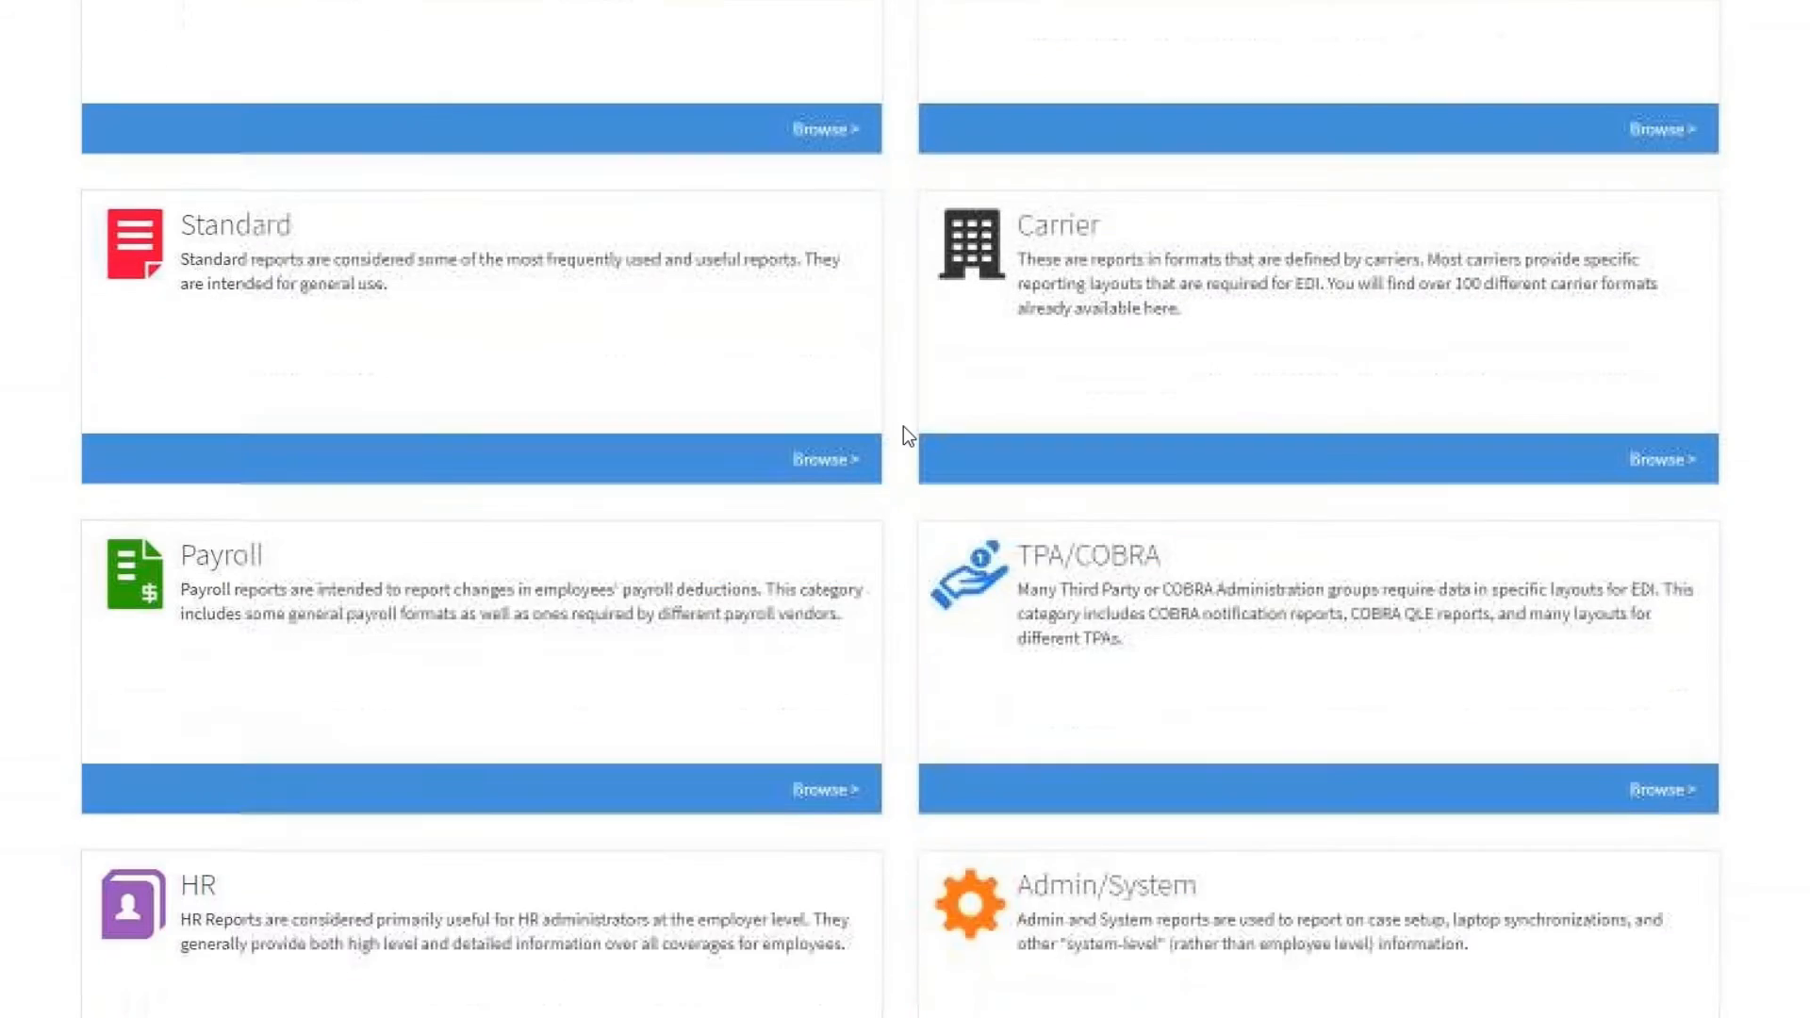
Step: Search the standard reports for "deductions"
{"action": "scroll", "coordinate": [903, 426], "scroll_direction": "up", "scroll_amount": 5}
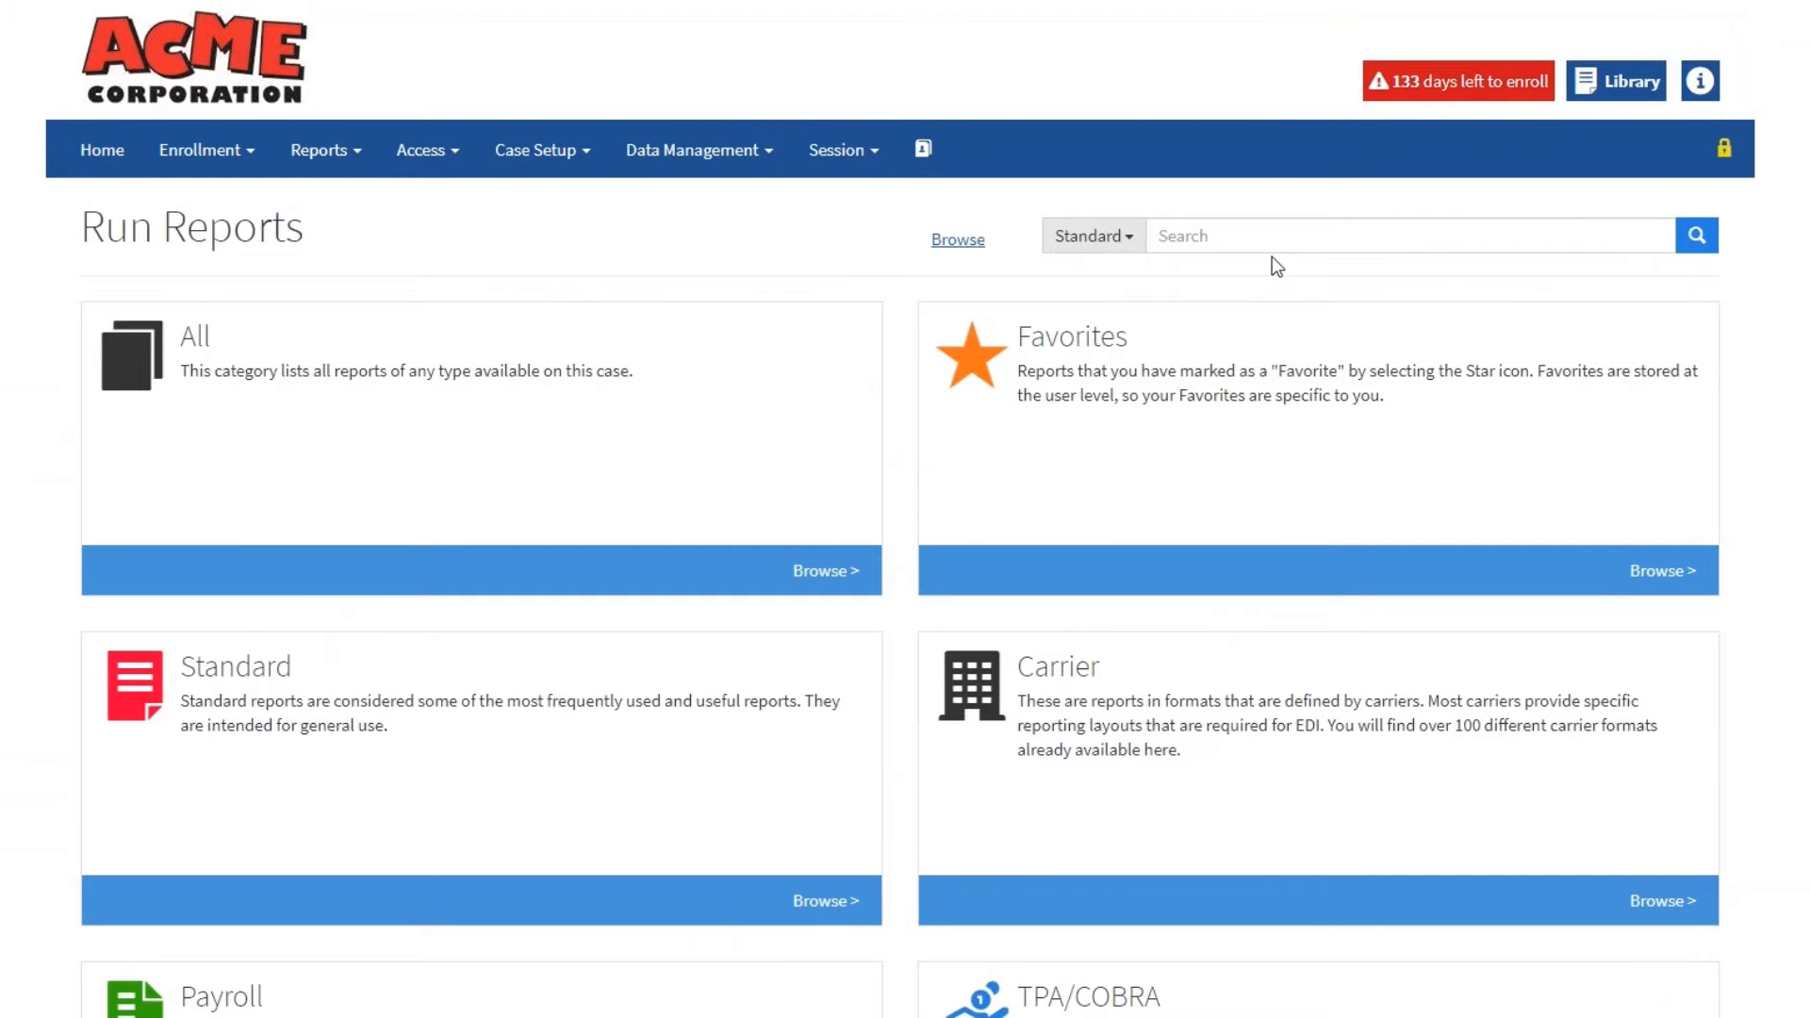
{"action": "left_click", "coordinate": [1252, 231]}
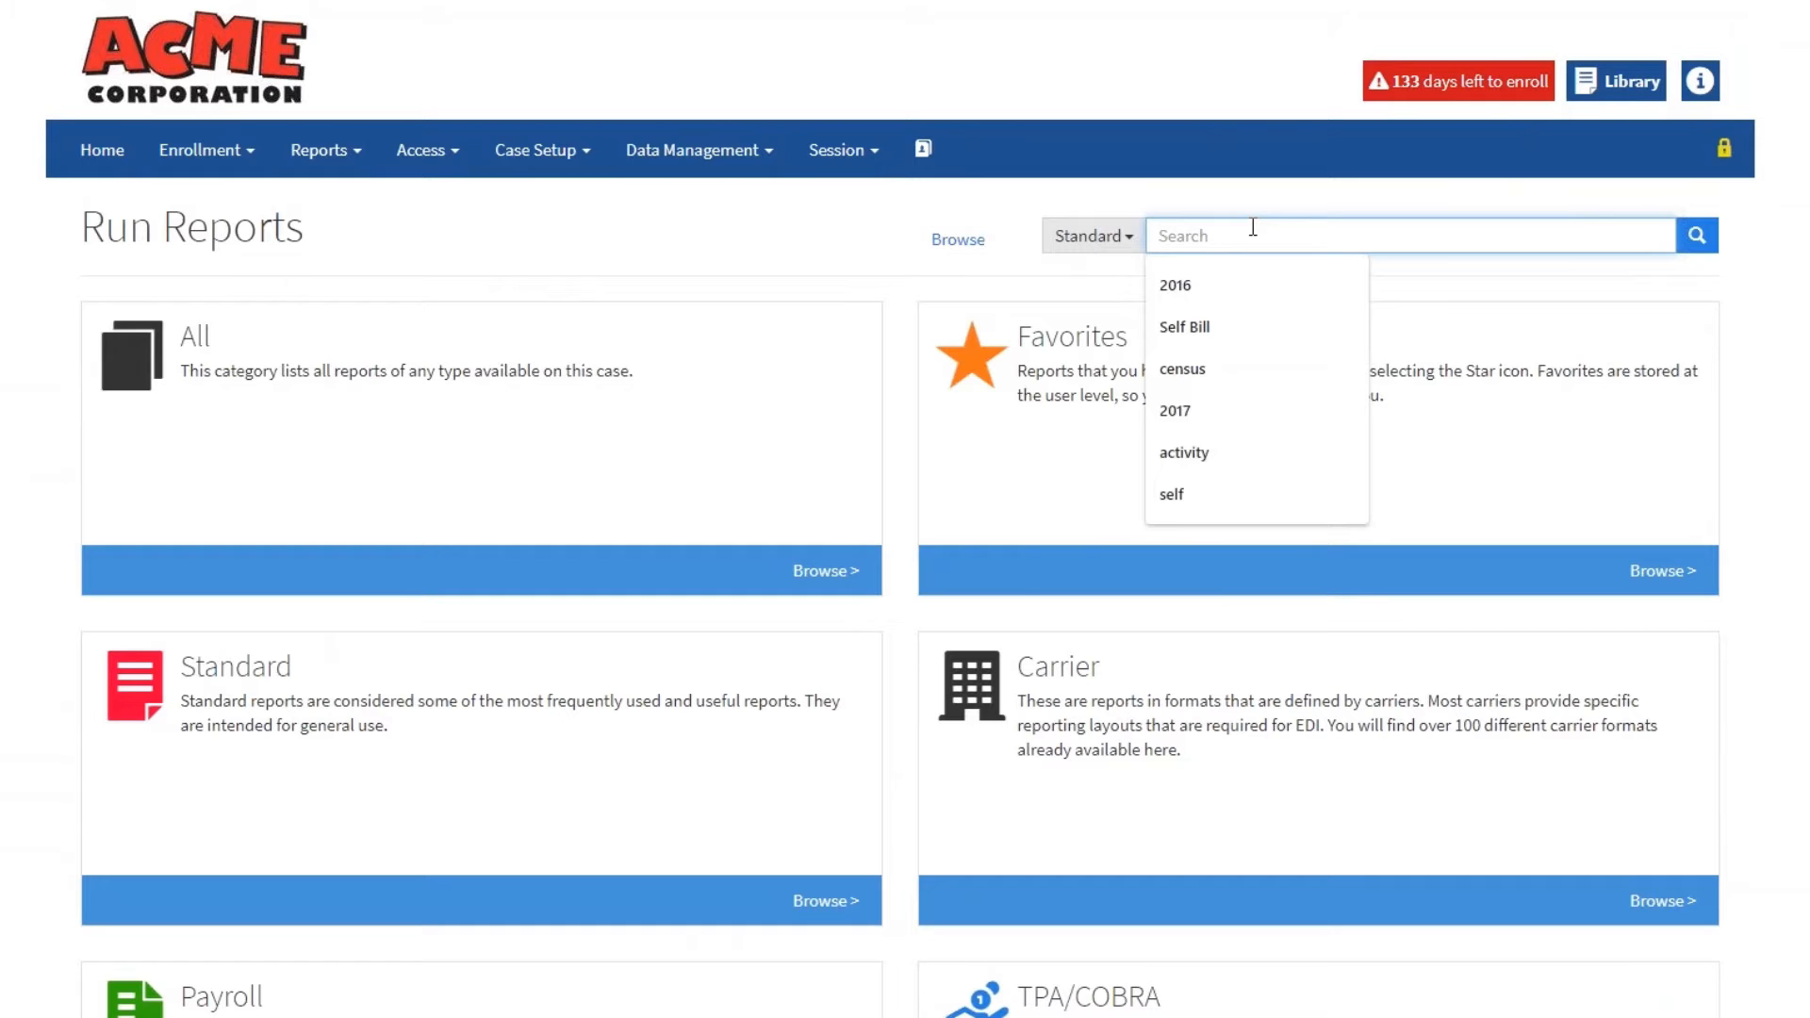
{"action": "type", "text": "deduc"}
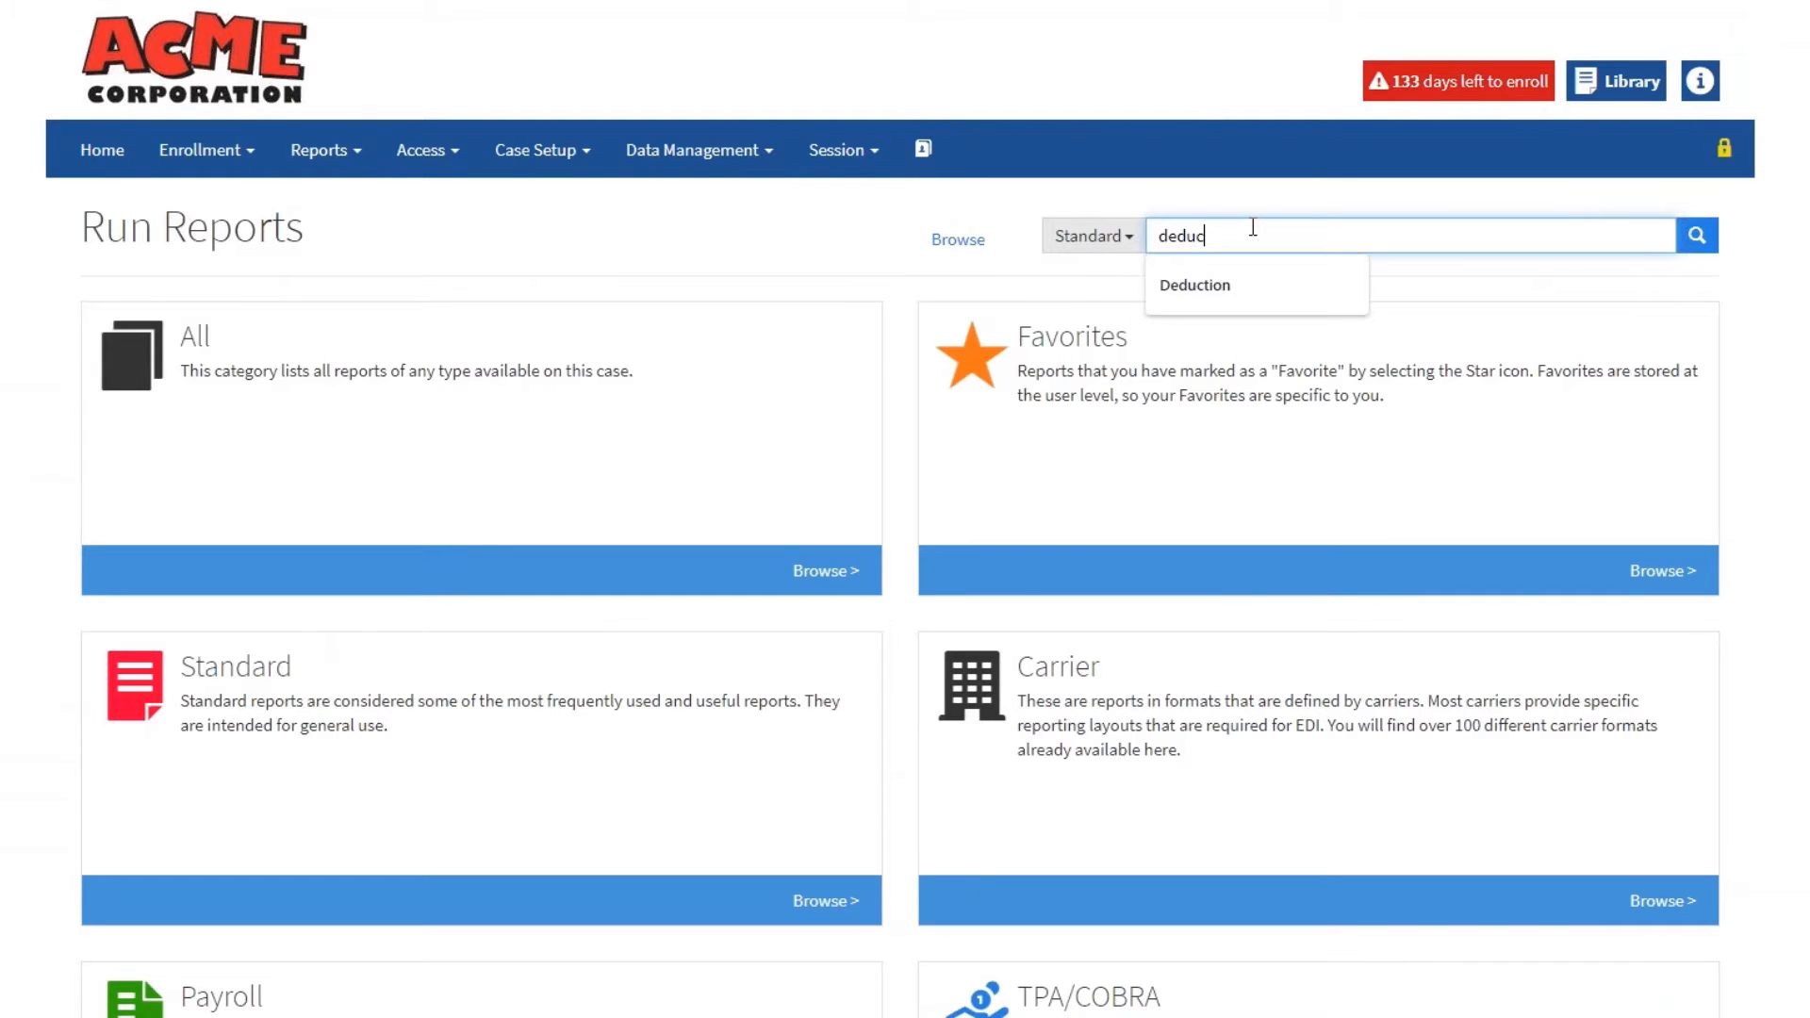
{"action": "type", "text": "tions"}
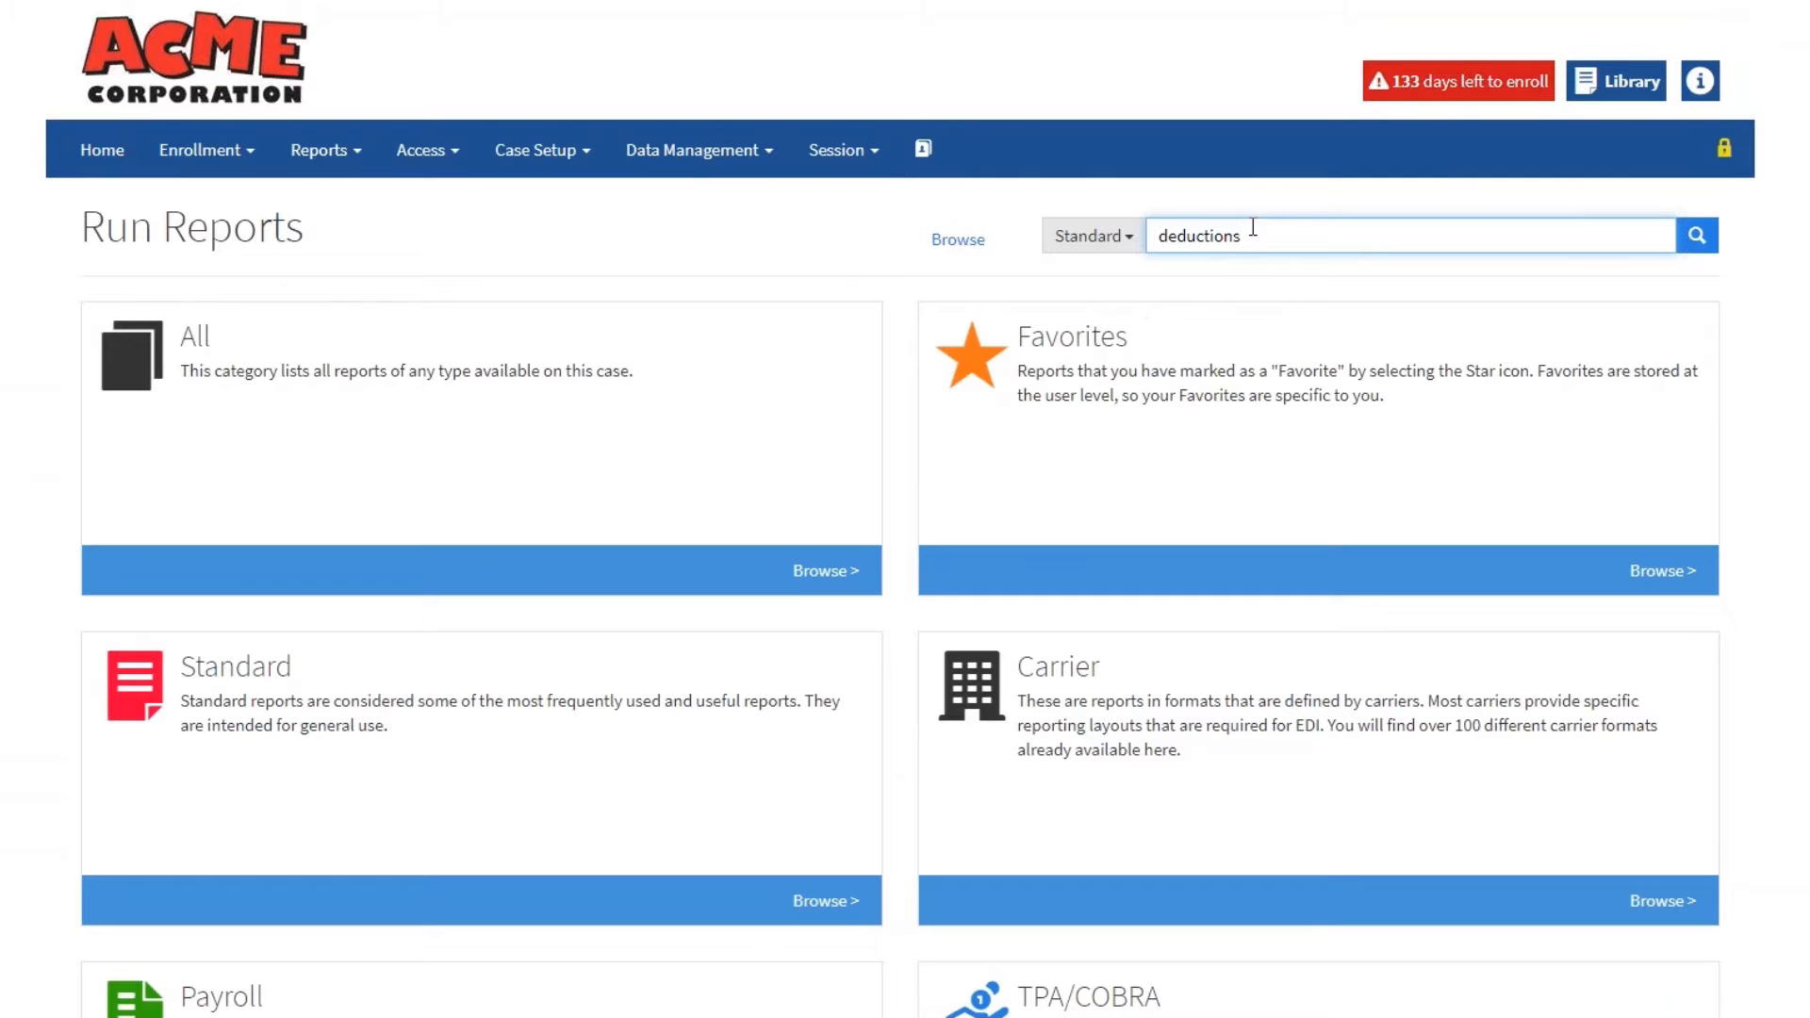
{"action": "key", "text": "Return"}
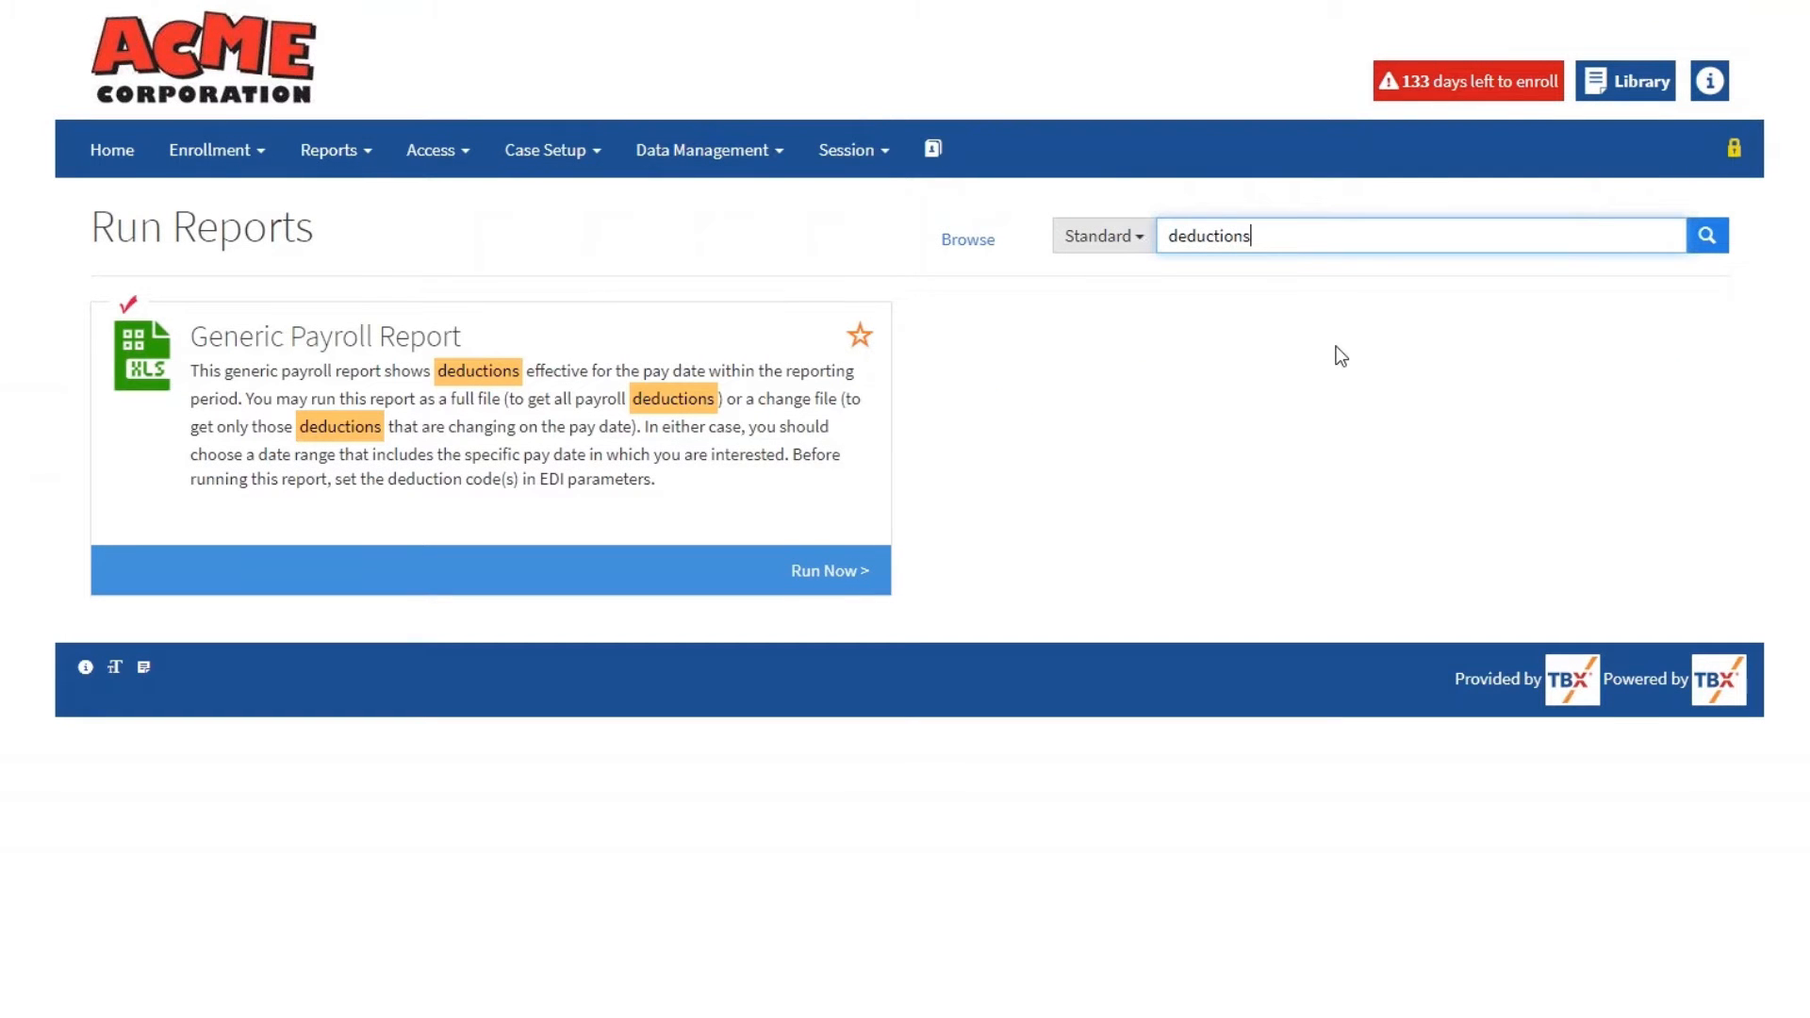
Step: Search the standard reports for "self billing" instead
{"action": "left_click_drag", "start_coordinate": [1313, 232], "coordinate": [1172, 228]}
{"action": "type", "text": "sel"}
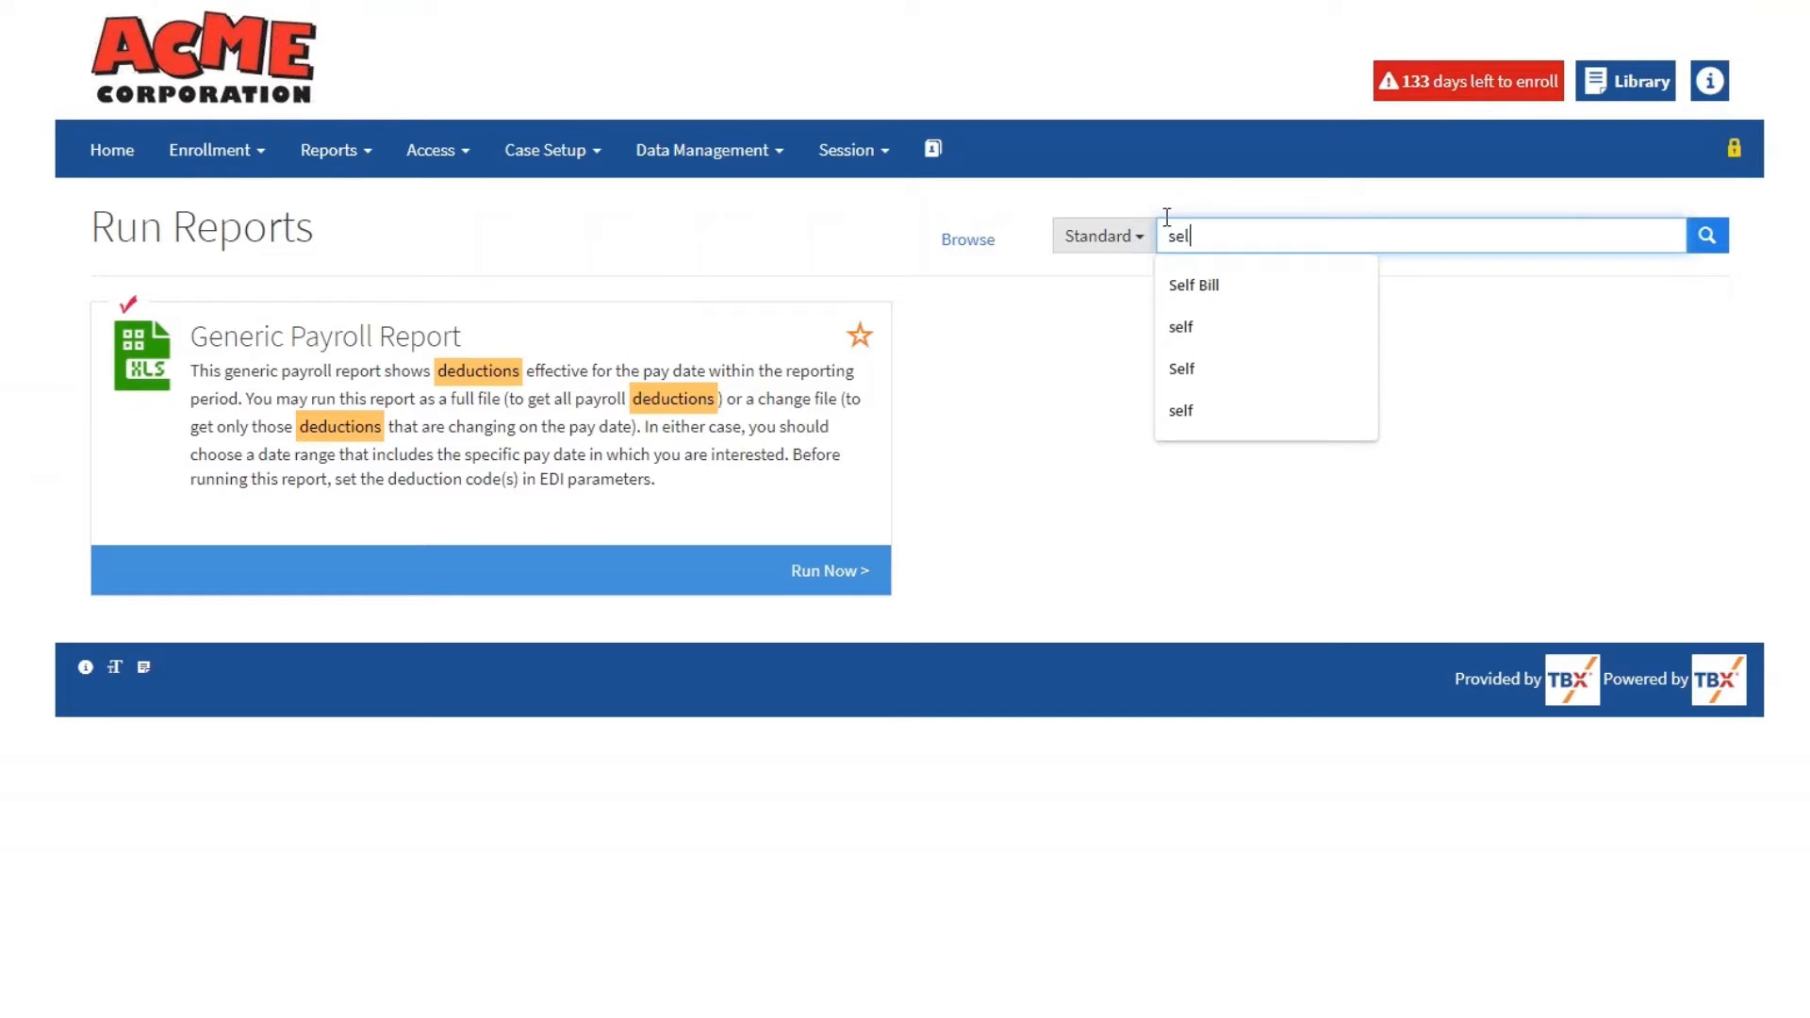
{"action": "type", "text": "f bil"}
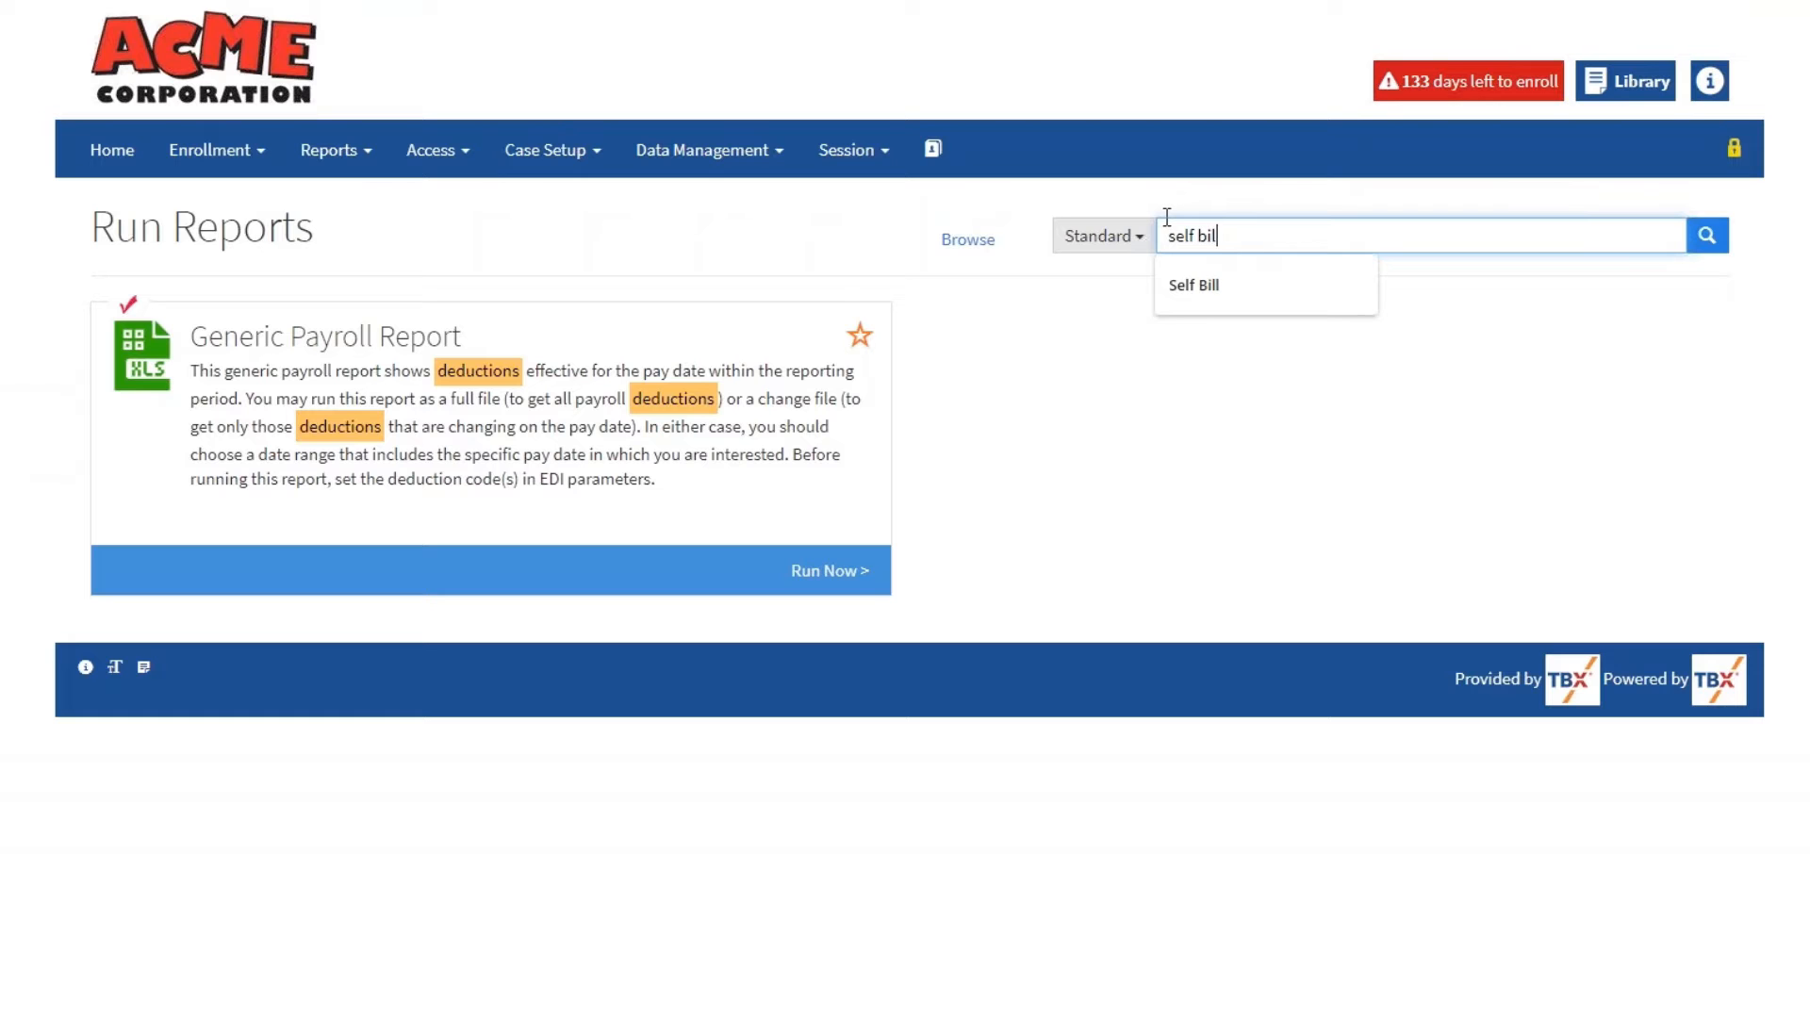
{"action": "type", "text": "ling"}
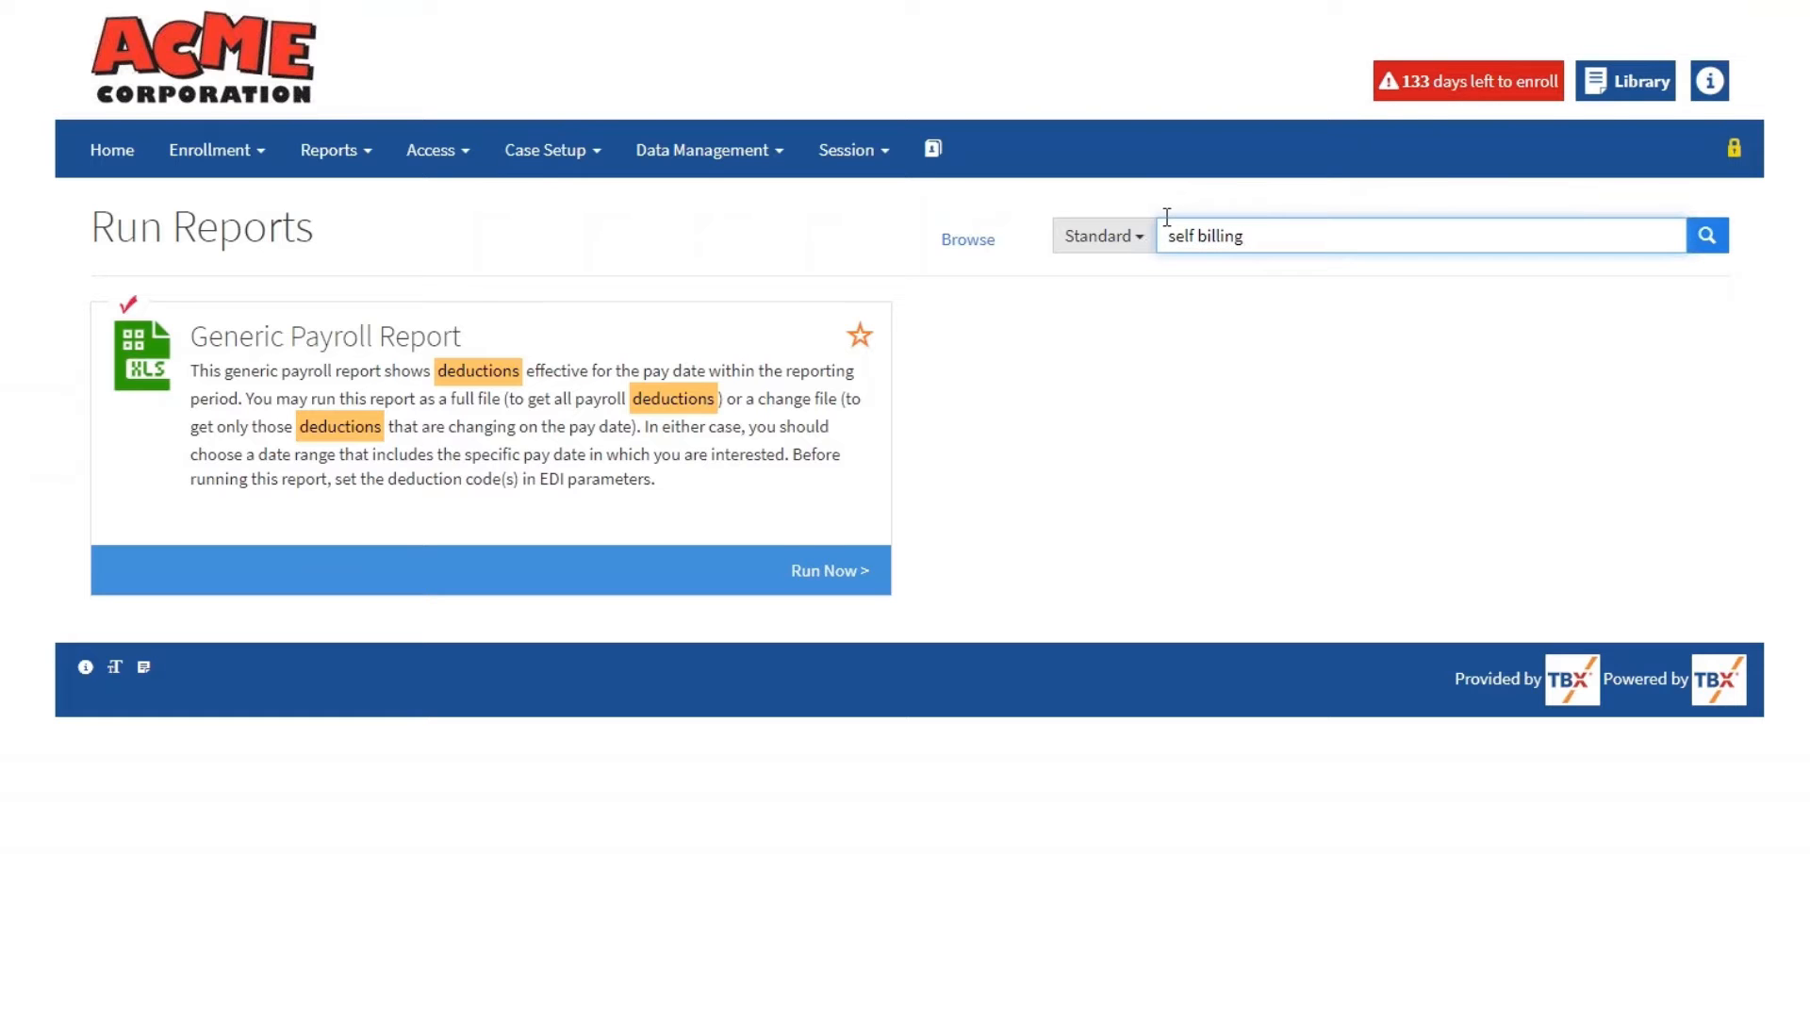
{"action": "key", "text": "Return"}
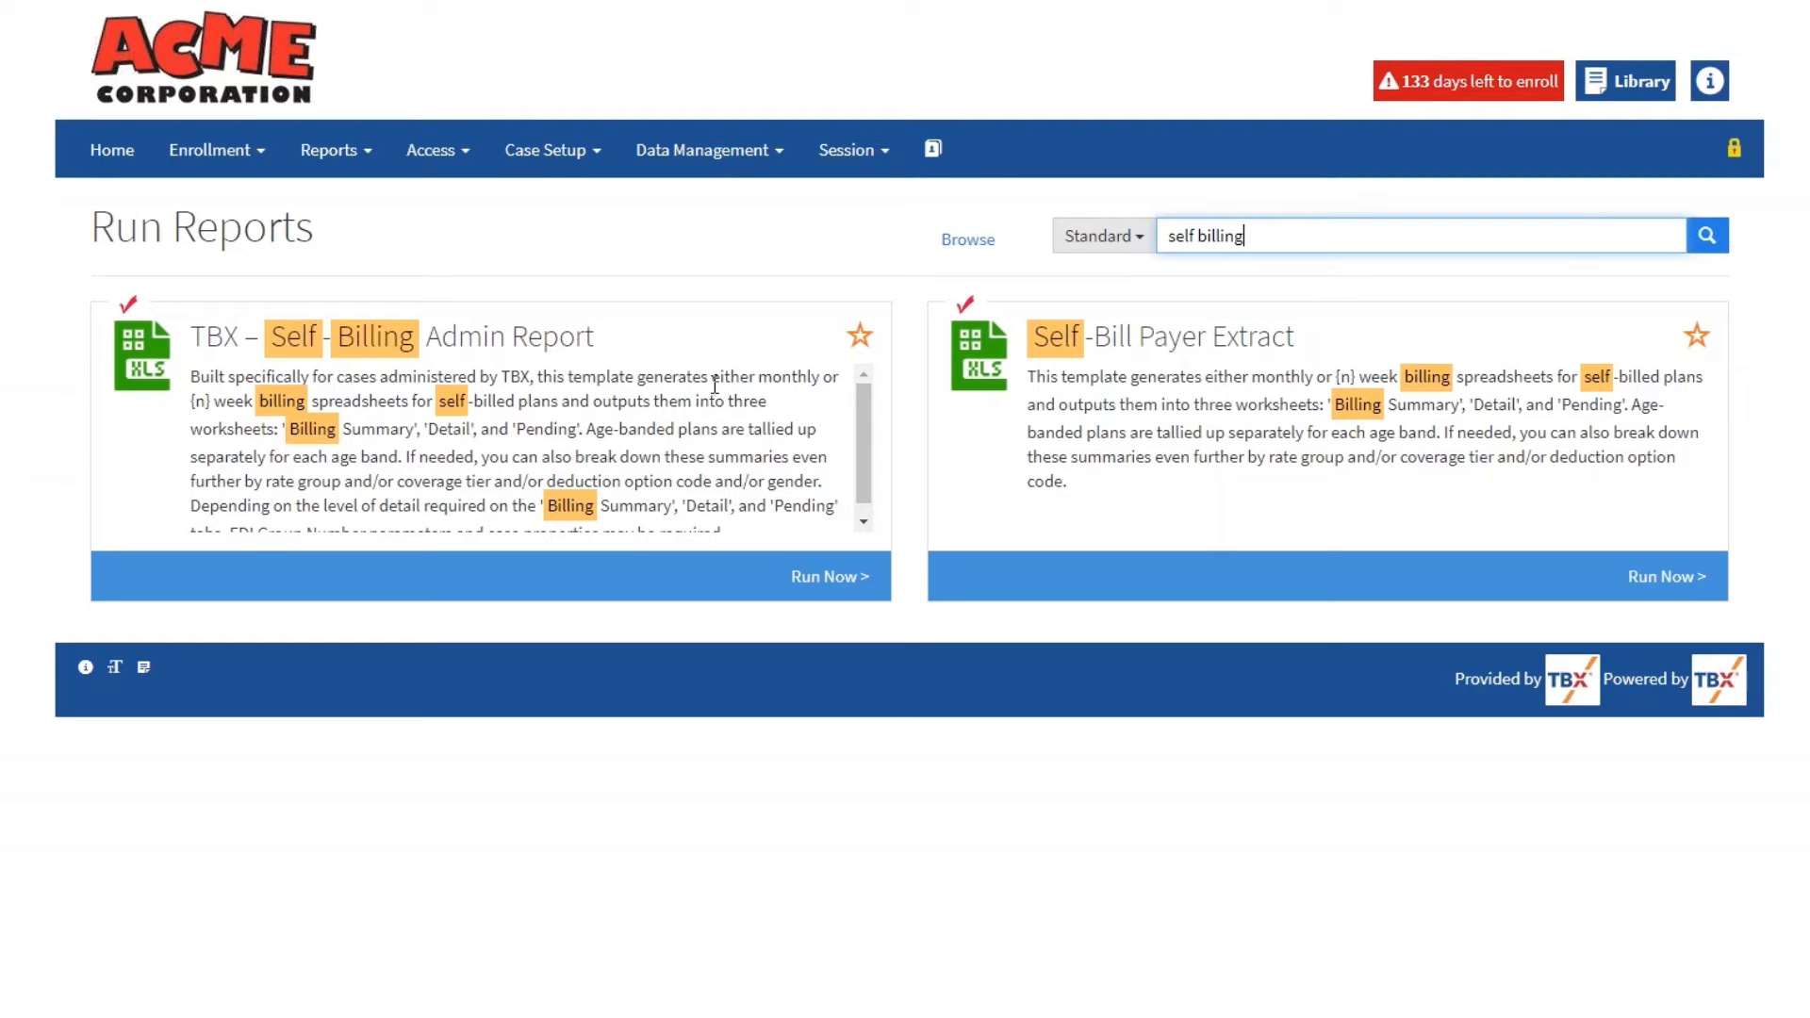
Step: Mark the TBX – Self-Billing Admin Report as a favorite and switch the report search category to Favorites
{"action": "left_click", "coordinate": [860, 336]}
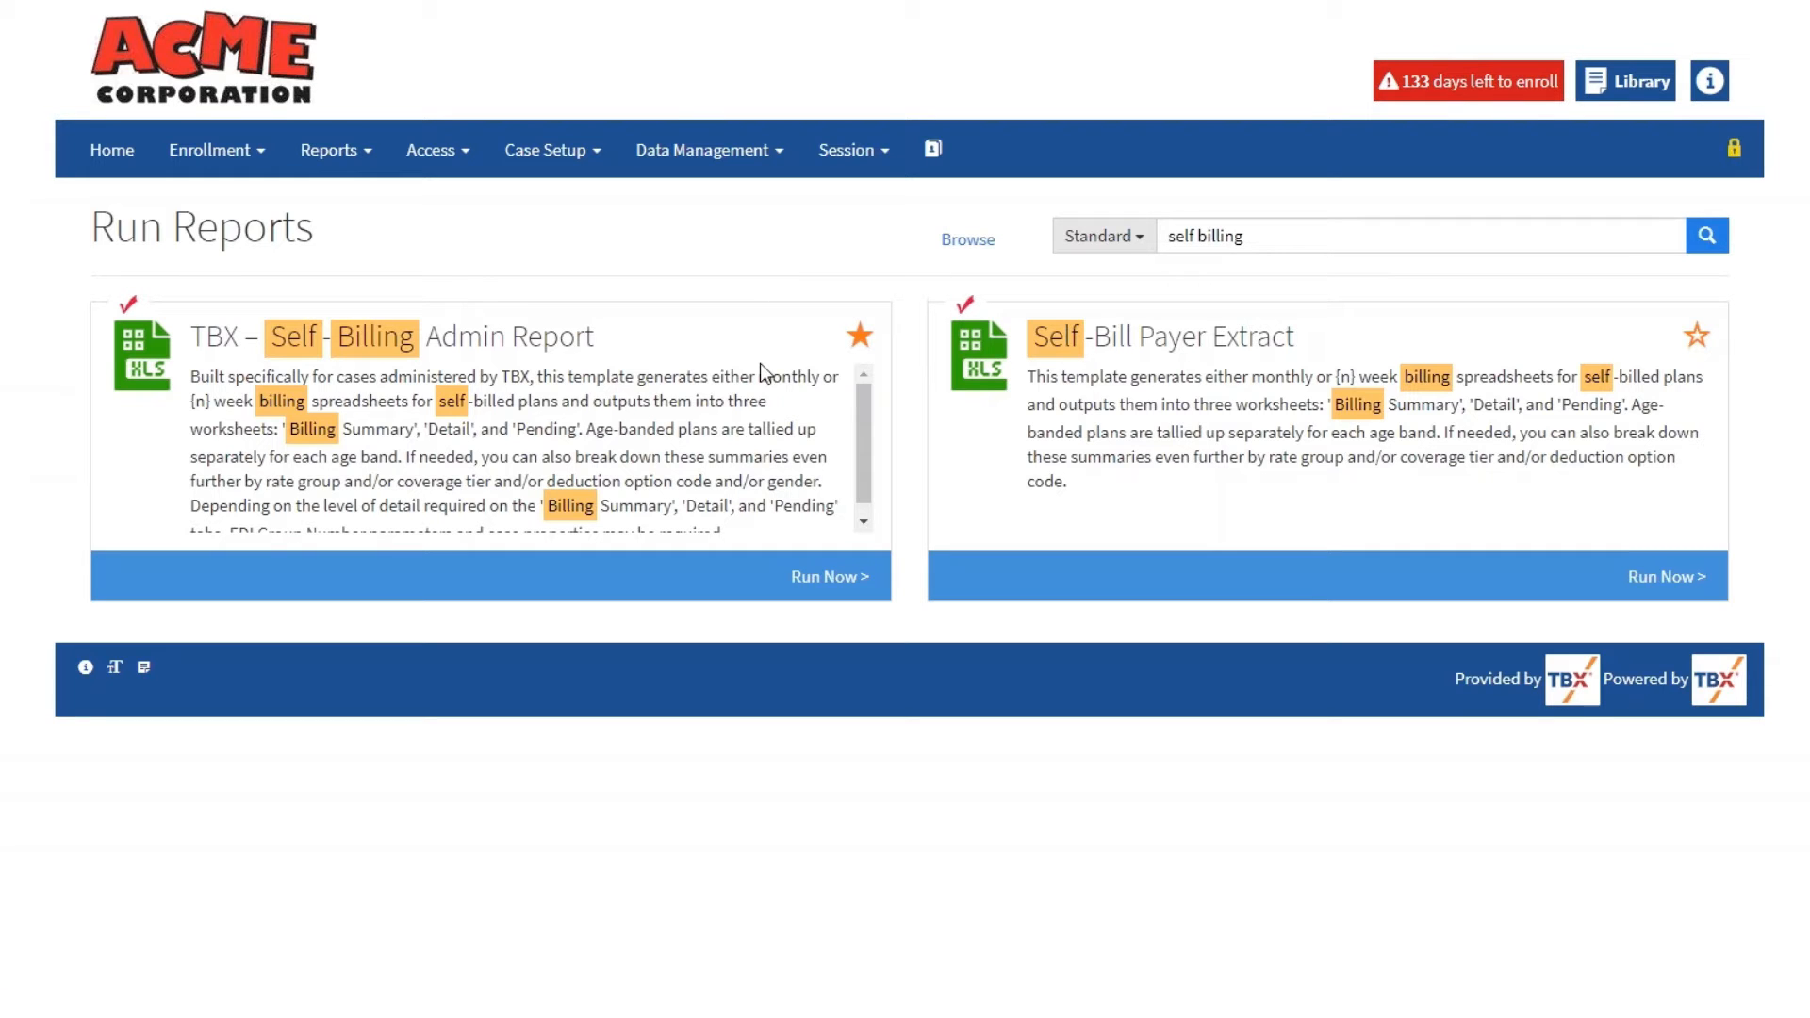
{"action": "left_click", "coordinate": [1129, 245]}
{"action": "left_click", "coordinate": [1150, 313]}
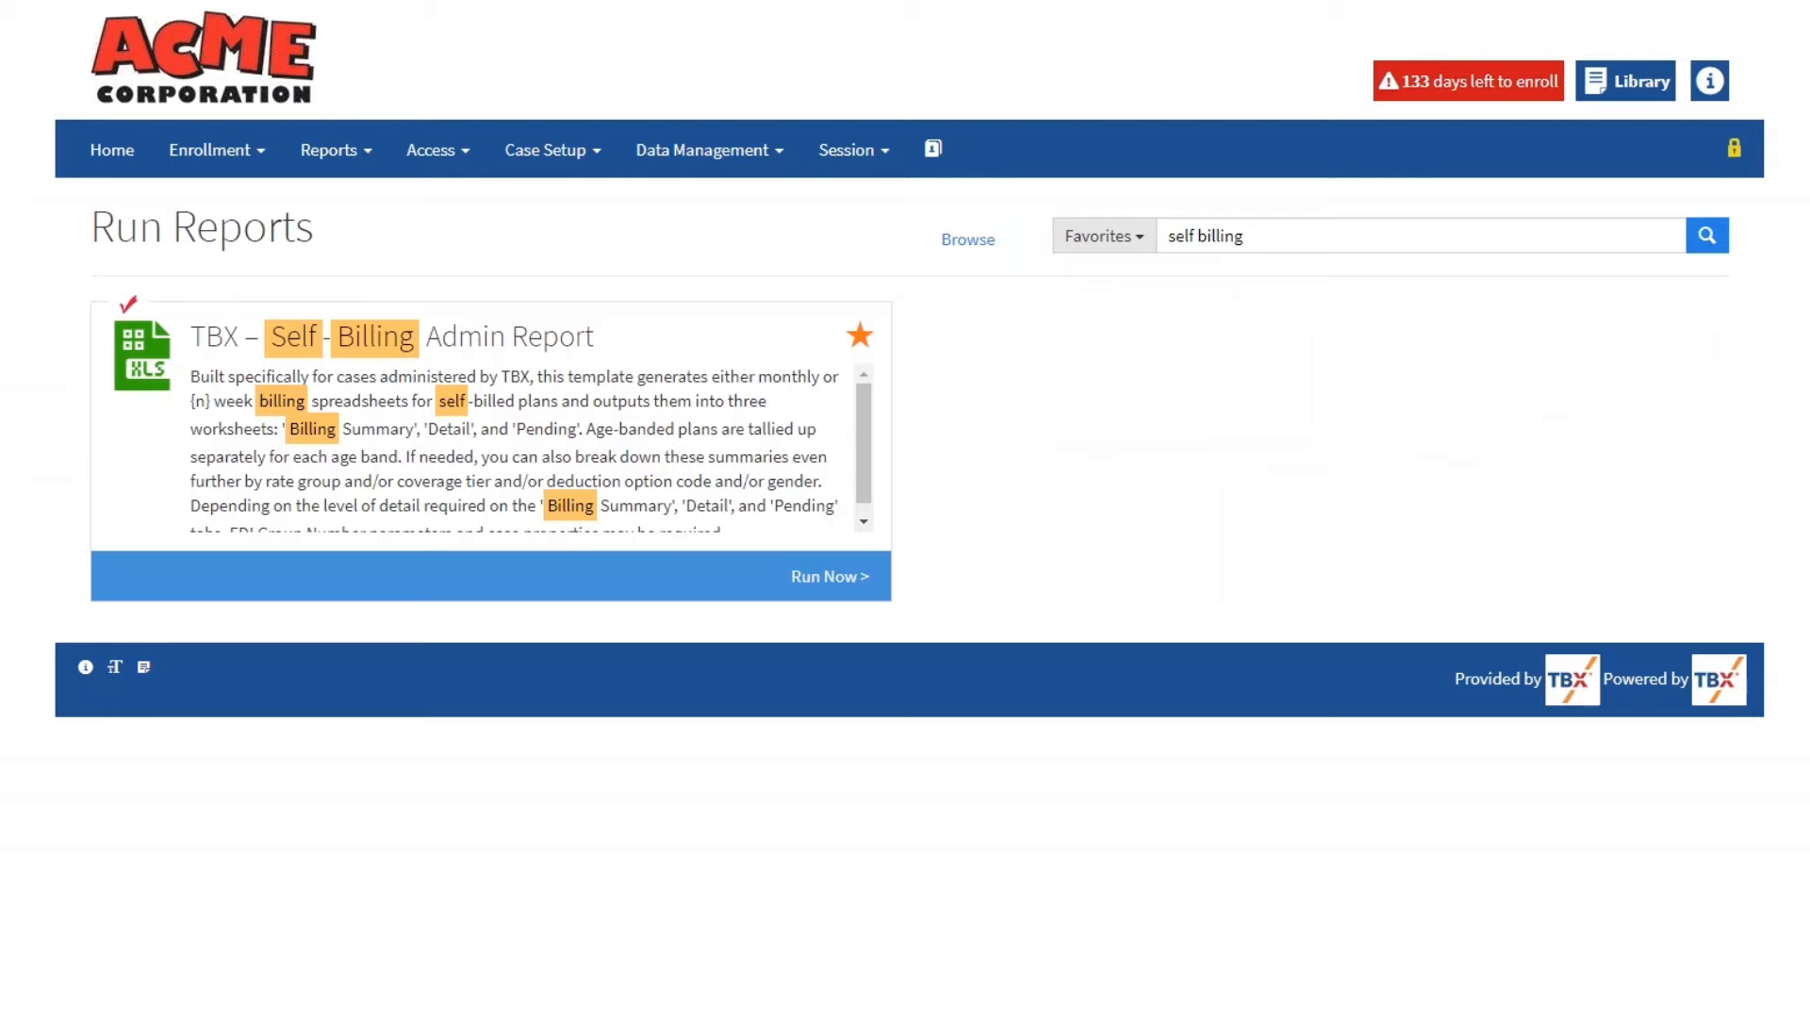
Step: Open the TBX – Self-Billing Admin Report for running and review its notes, including Report Scope, Associated Payer and 'Break Out' Params
{"action": "left_click", "coordinate": [792, 579]}
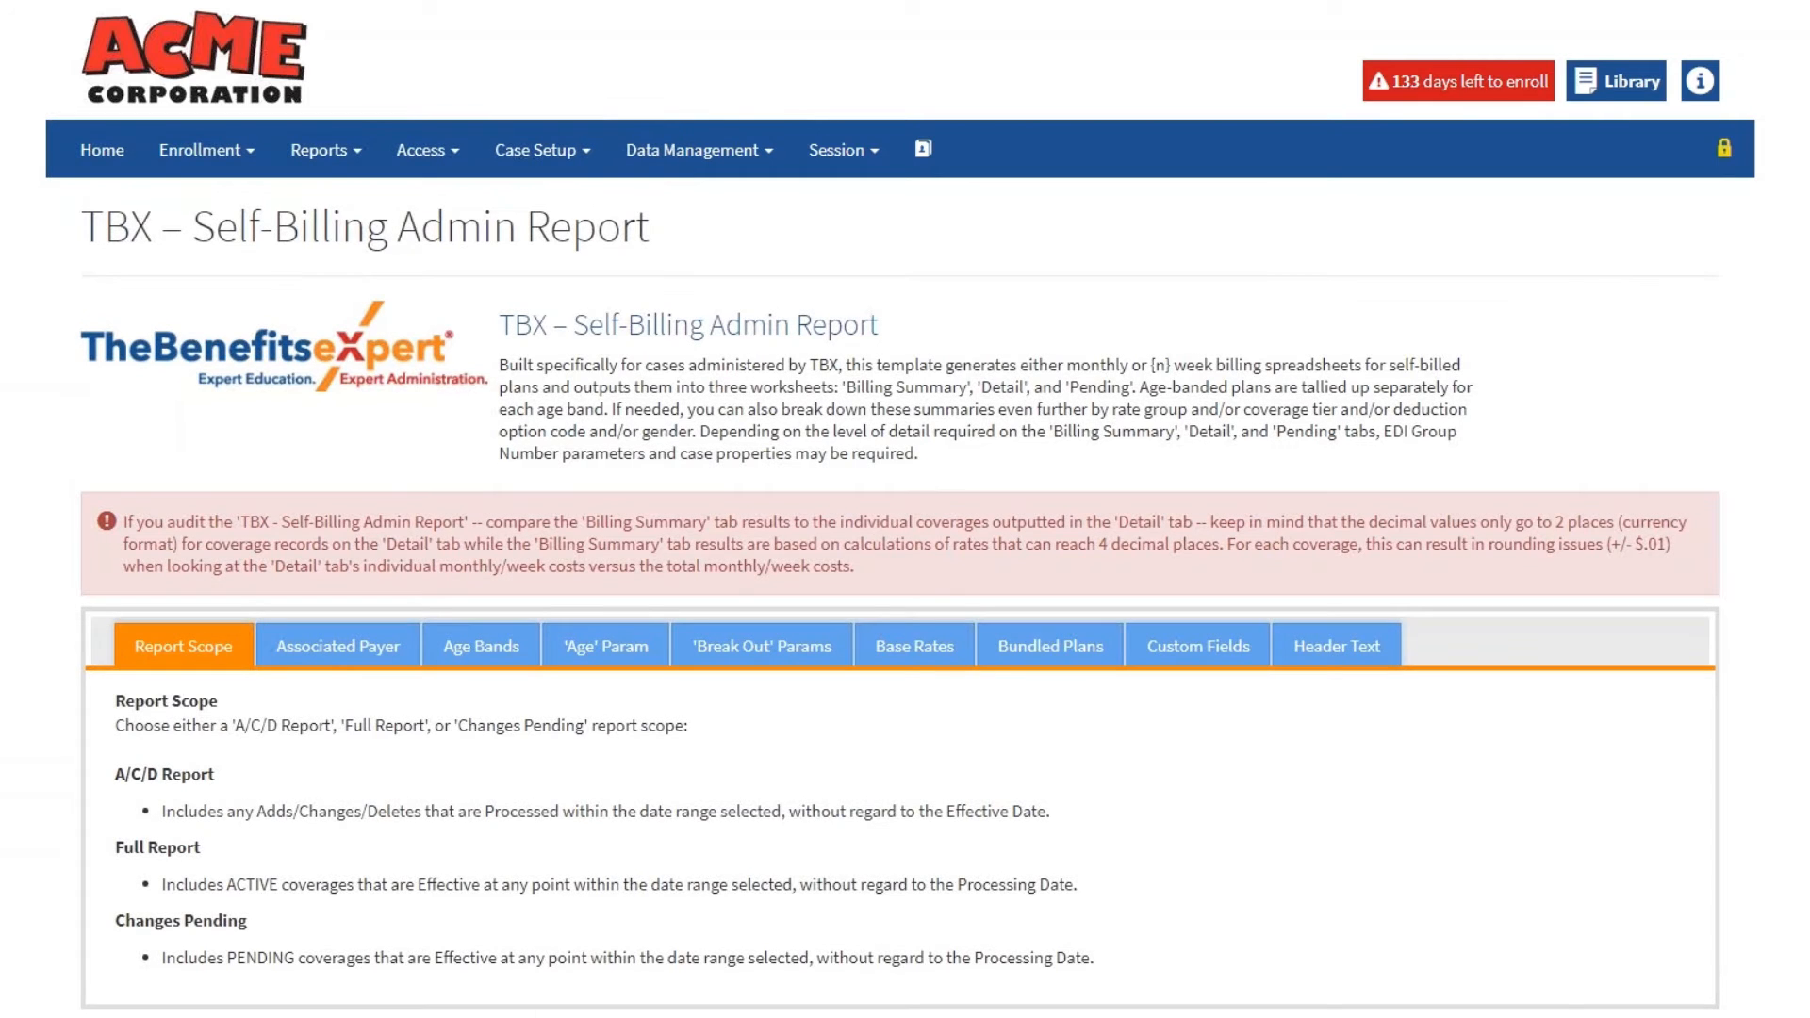
{"action": "scroll", "coordinate": [741, 495], "scroll_direction": "down", "scroll_amount": 3}
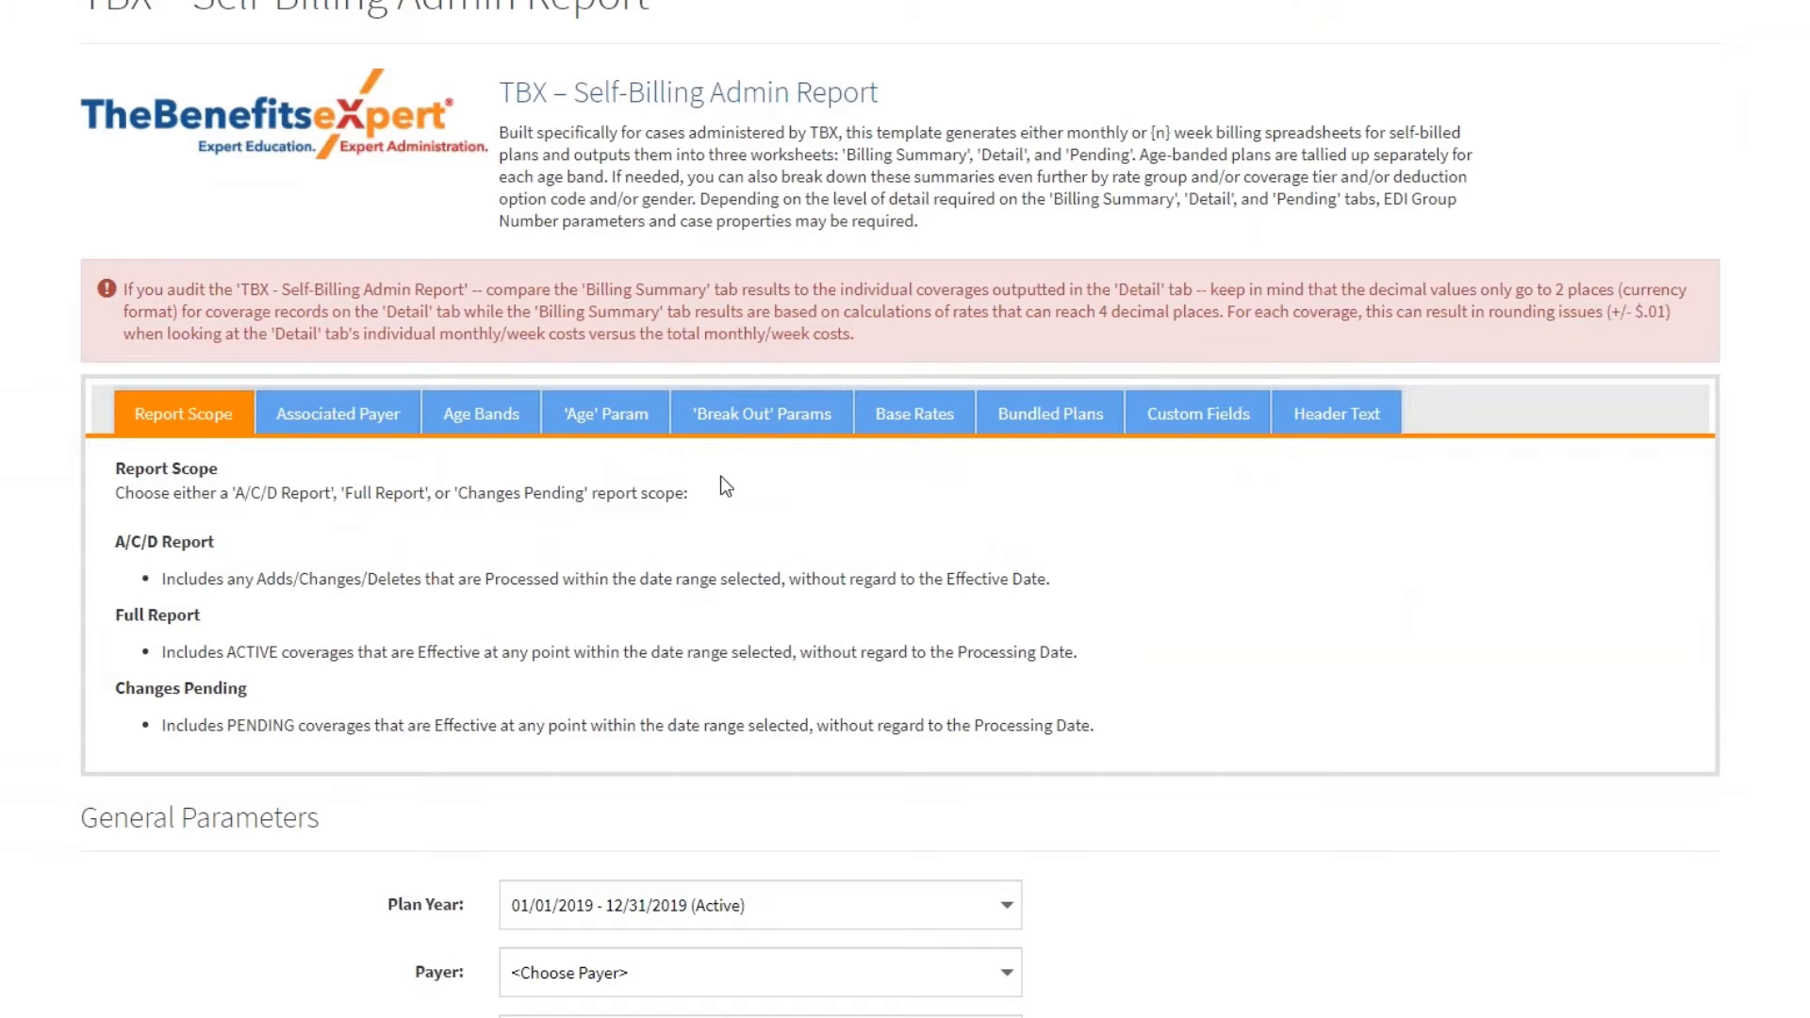
{"action": "left_click", "coordinate": [372, 414]}
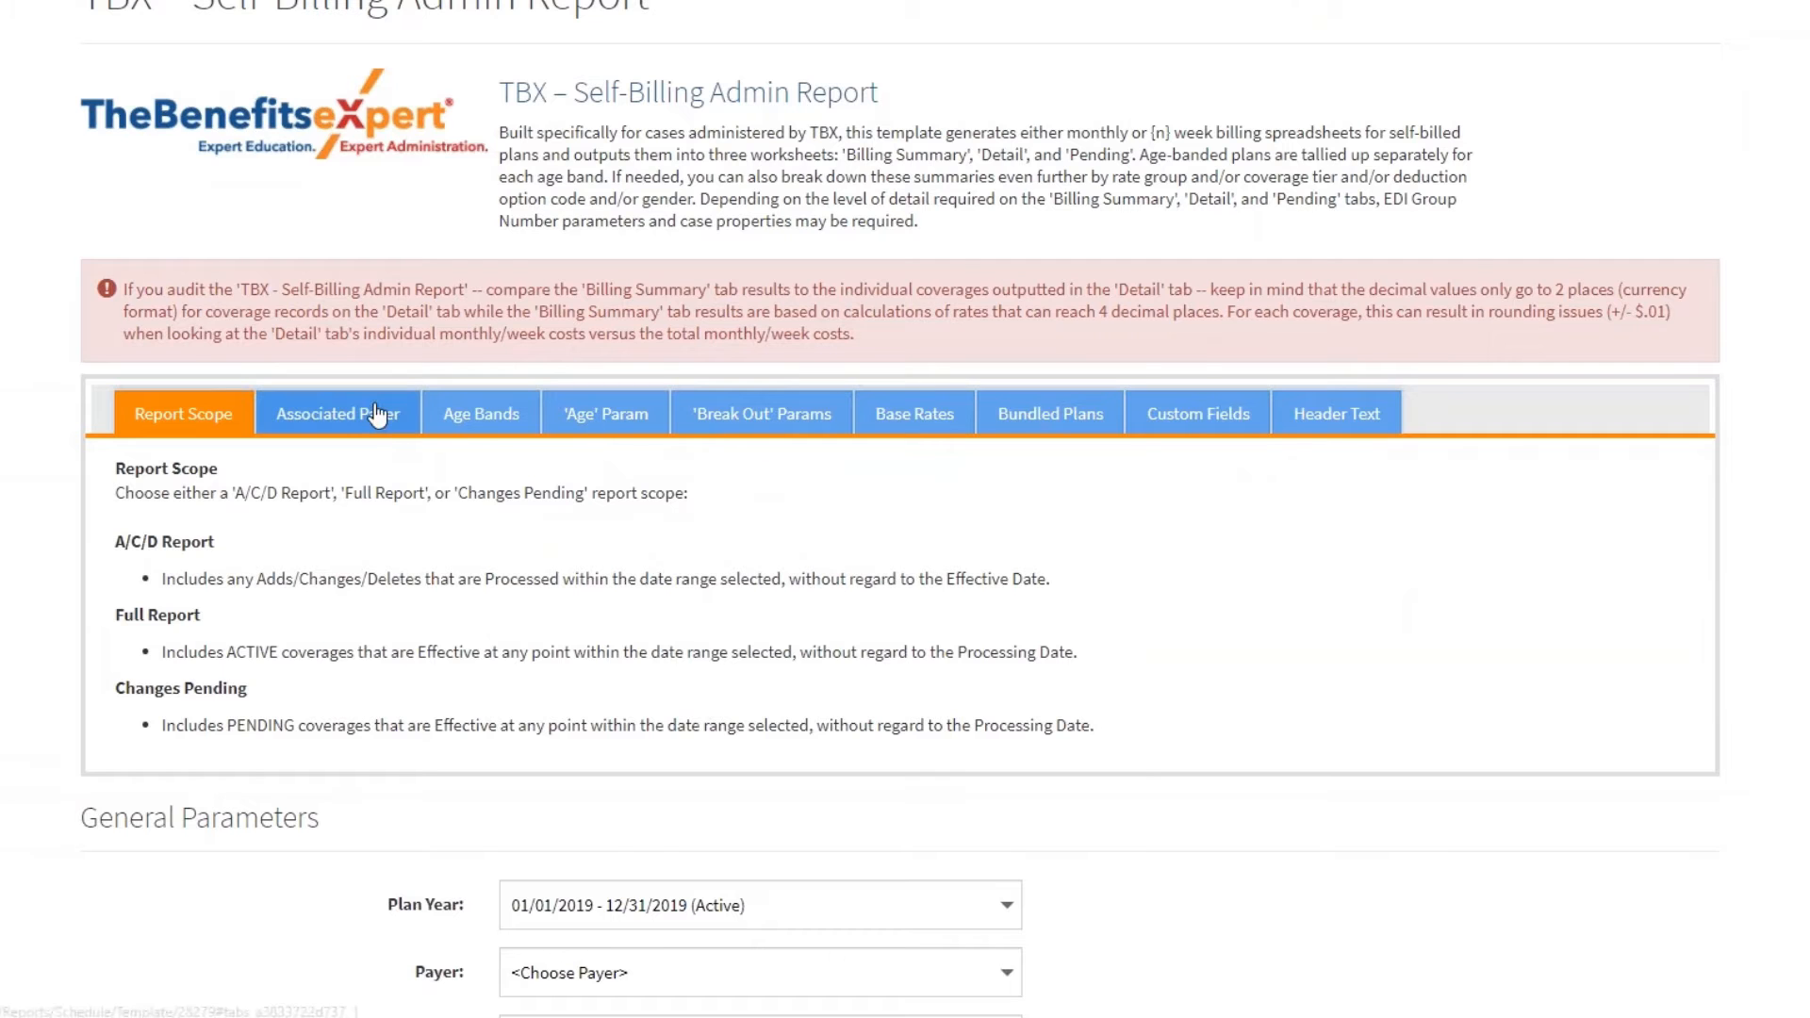
{"action": "left_click", "coordinate": [476, 416]}
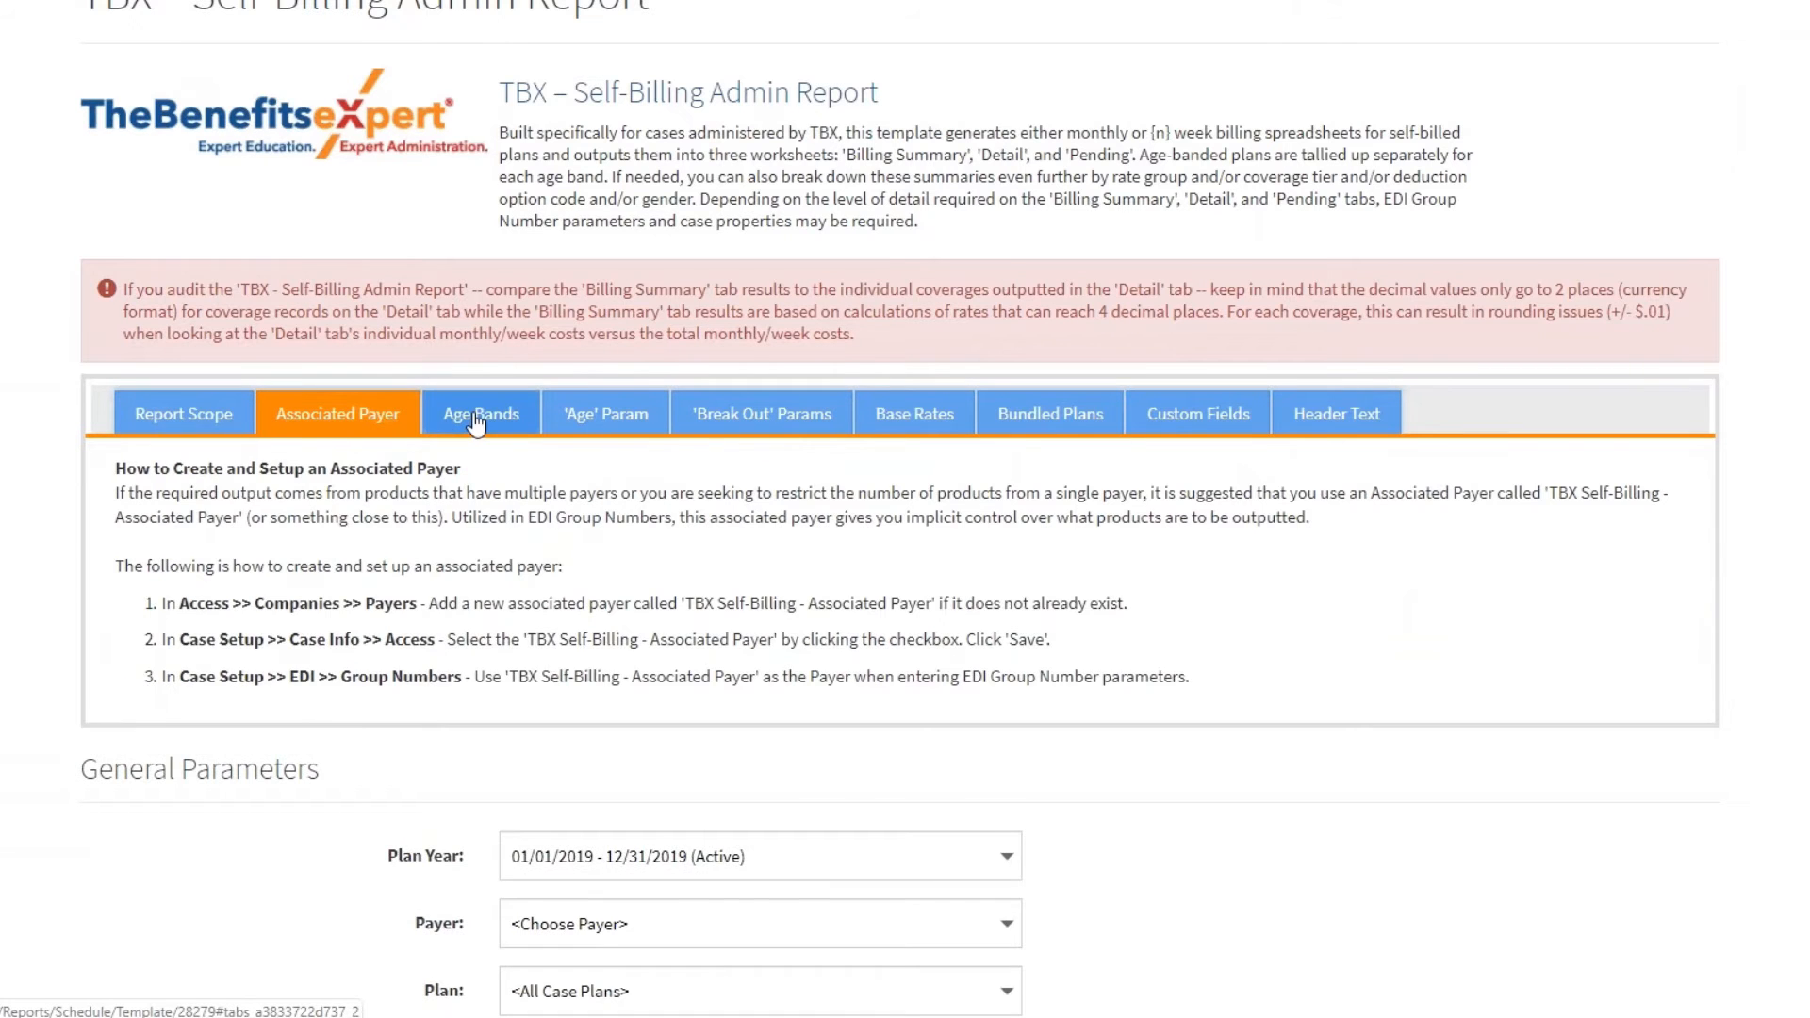
{"action": "left_click", "coordinate": [617, 432]}
{"action": "left_click", "coordinate": [724, 434]}
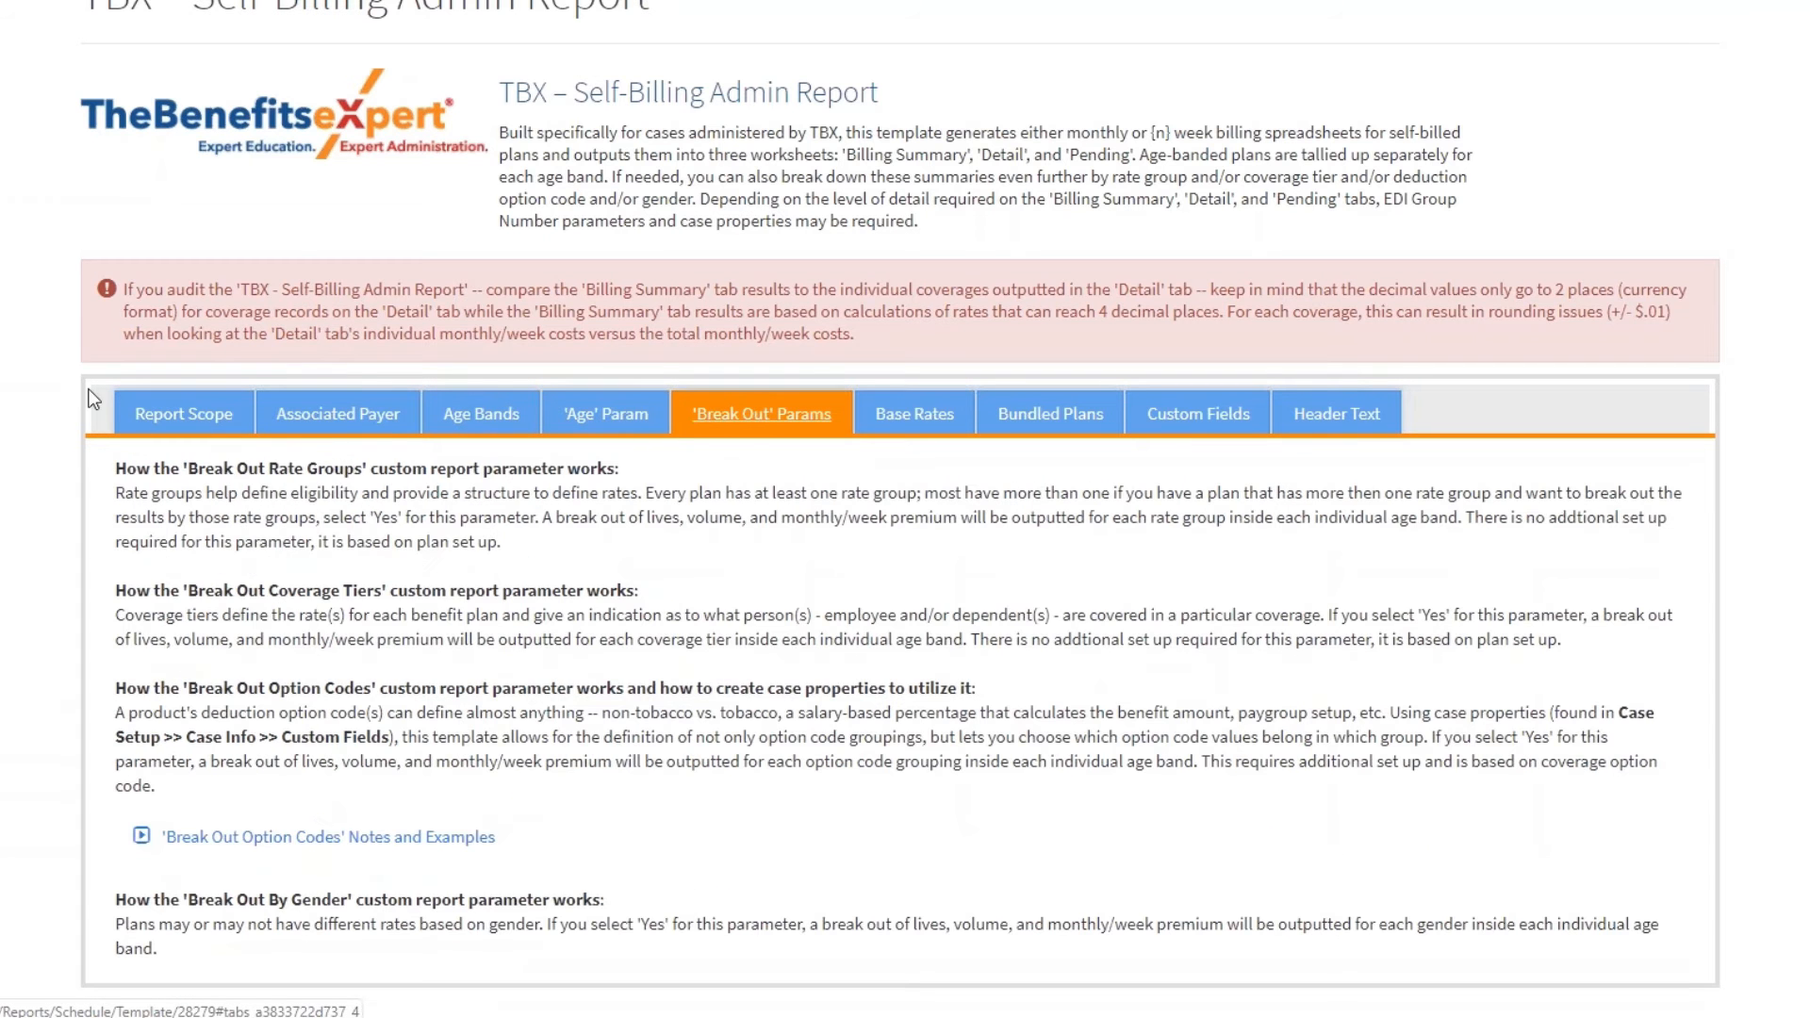
{"action": "left_click", "coordinate": [193, 424]}
Step: Set the report's payer to Chubb in the general parameters, keeping the 01/01/2019 - 12/31/2019 plan year
{"action": "scroll", "coordinate": [226, 618], "scroll_direction": "down", "scroll_amount": 9}
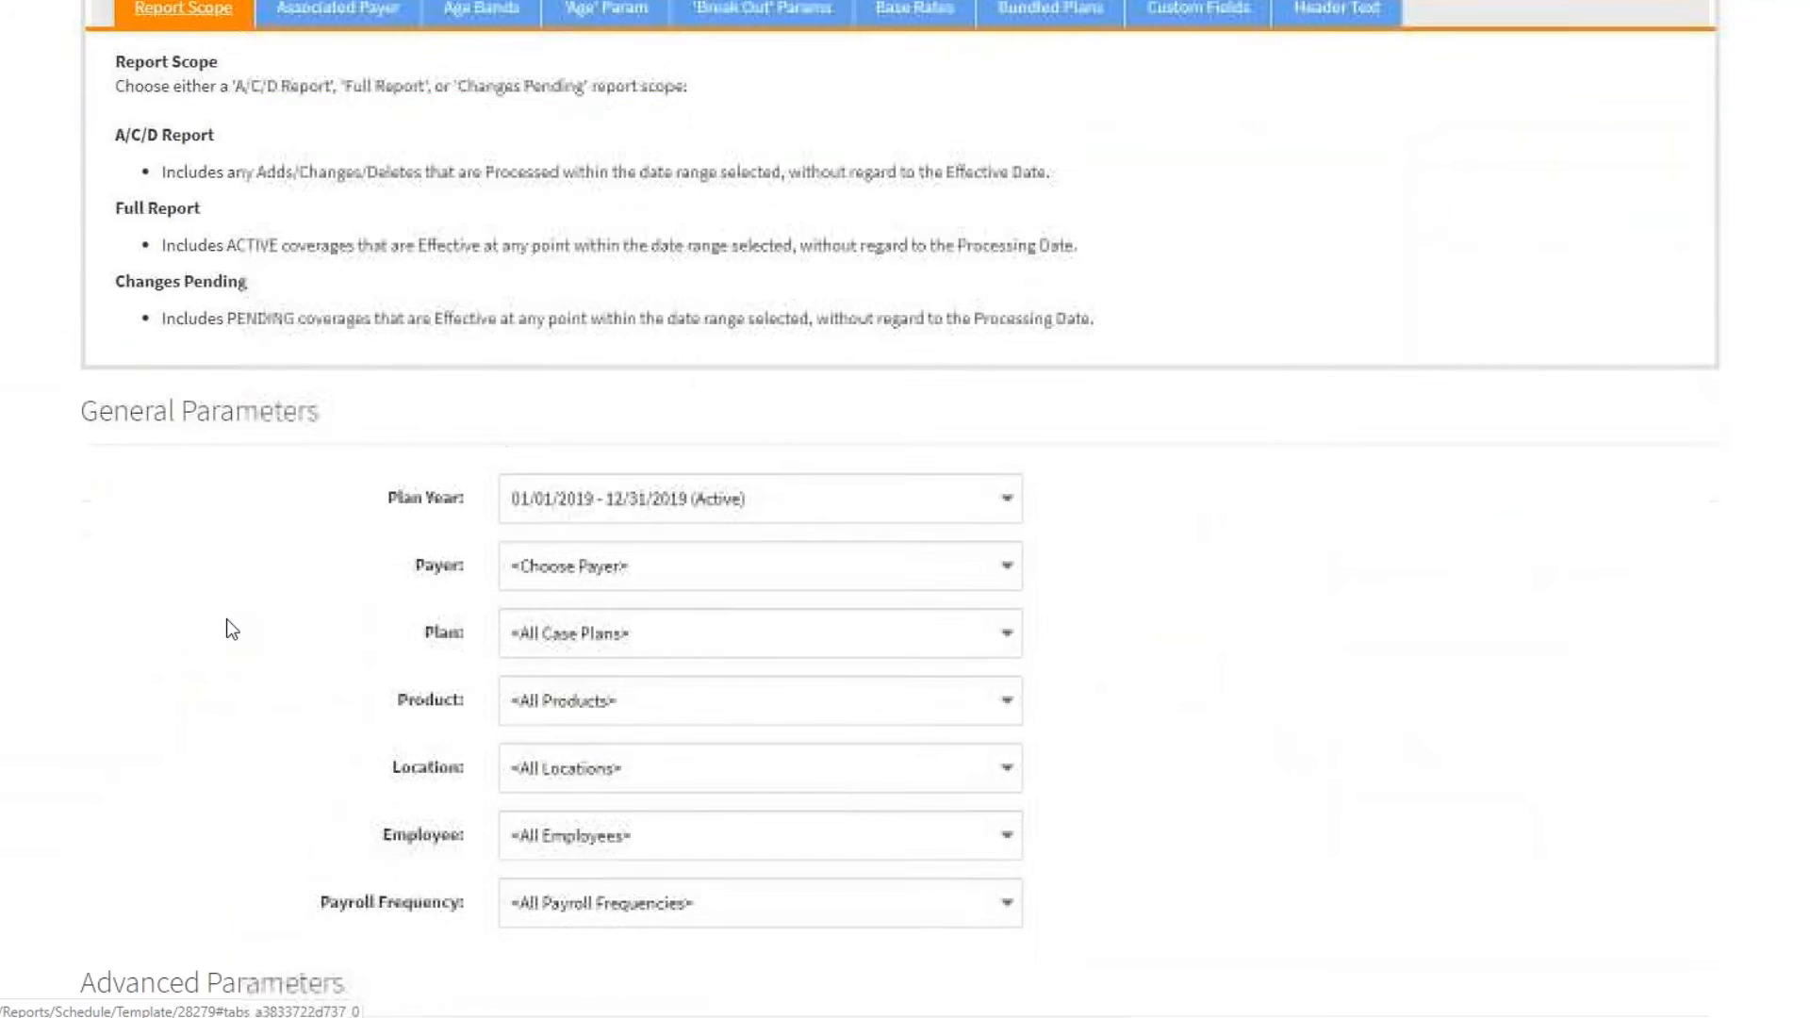
{"action": "scroll", "coordinate": [285, 647], "scroll_direction": "down", "scroll_amount": 1}
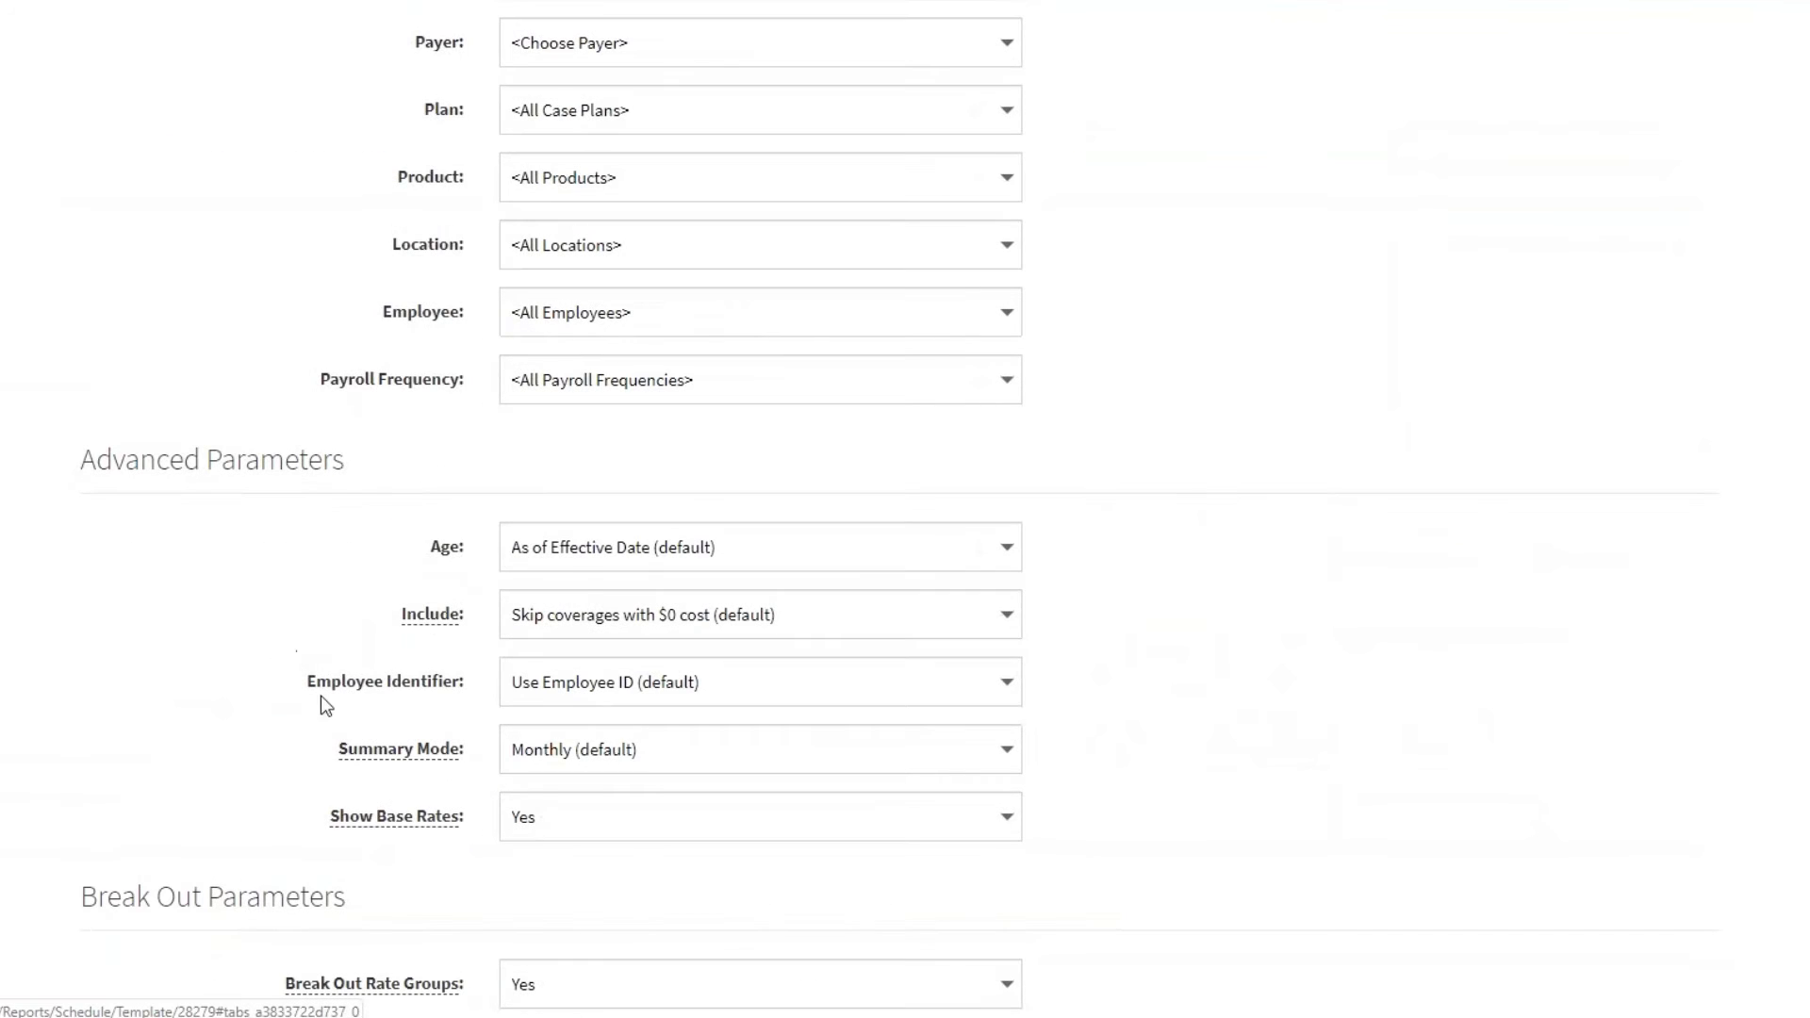
{"action": "mouse_move", "coordinate": [371, 754]}
{"action": "scroll", "coordinate": [560, 688], "scroll_direction": "up", "scroll_amount": 4}
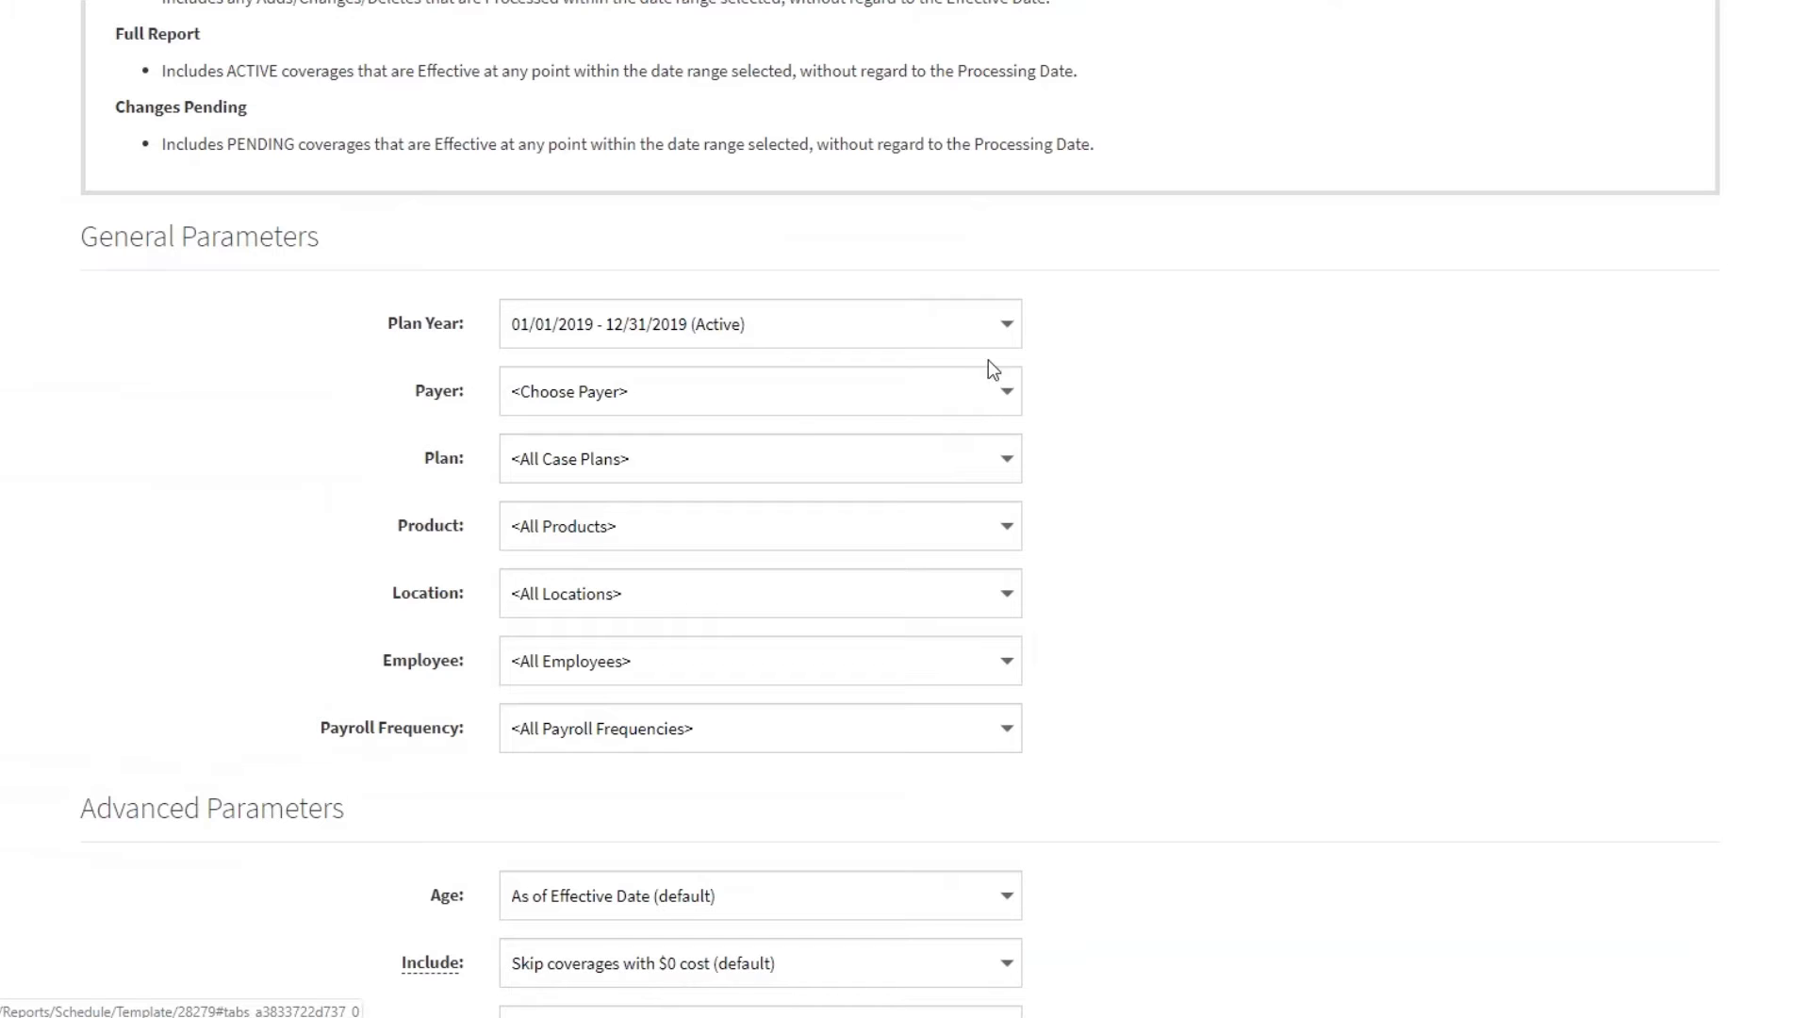
{"action": "left_click", "coordinate": [1015, 329]}
{"action": "left_click", "coordinate": [1015, 330]}
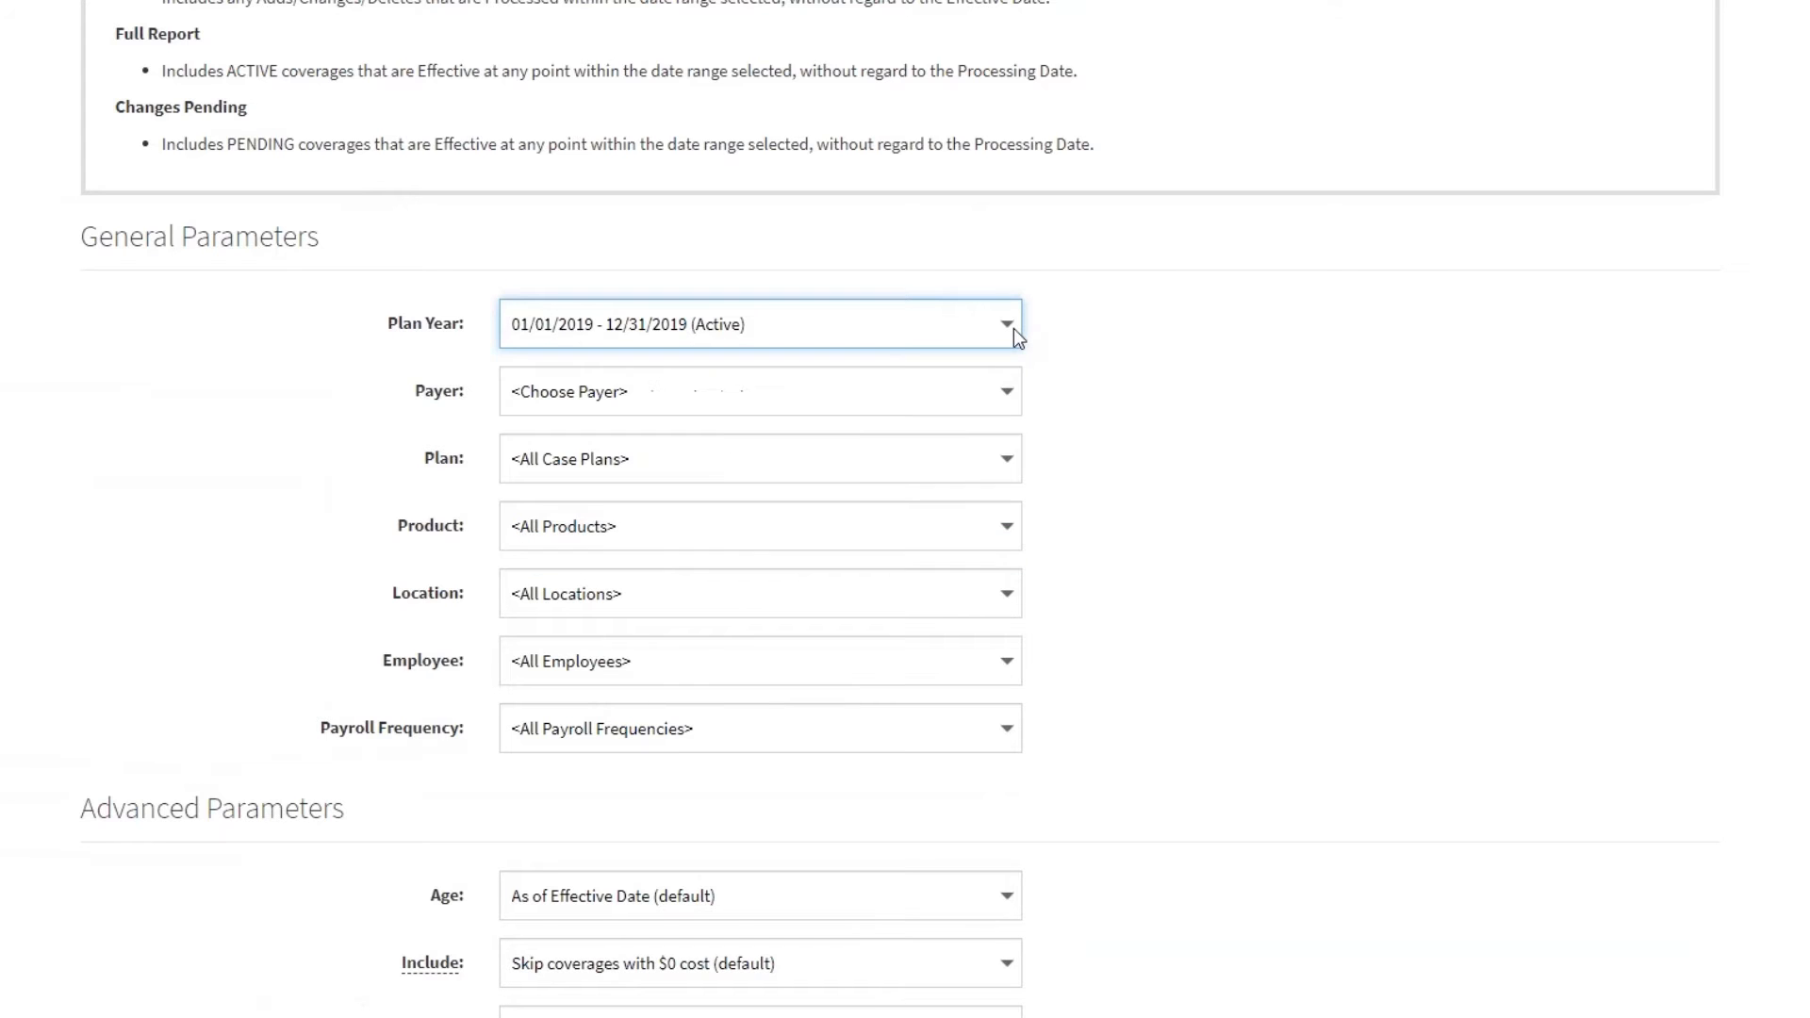
{"action": "left_click", "coordinate": [1000, 400]}
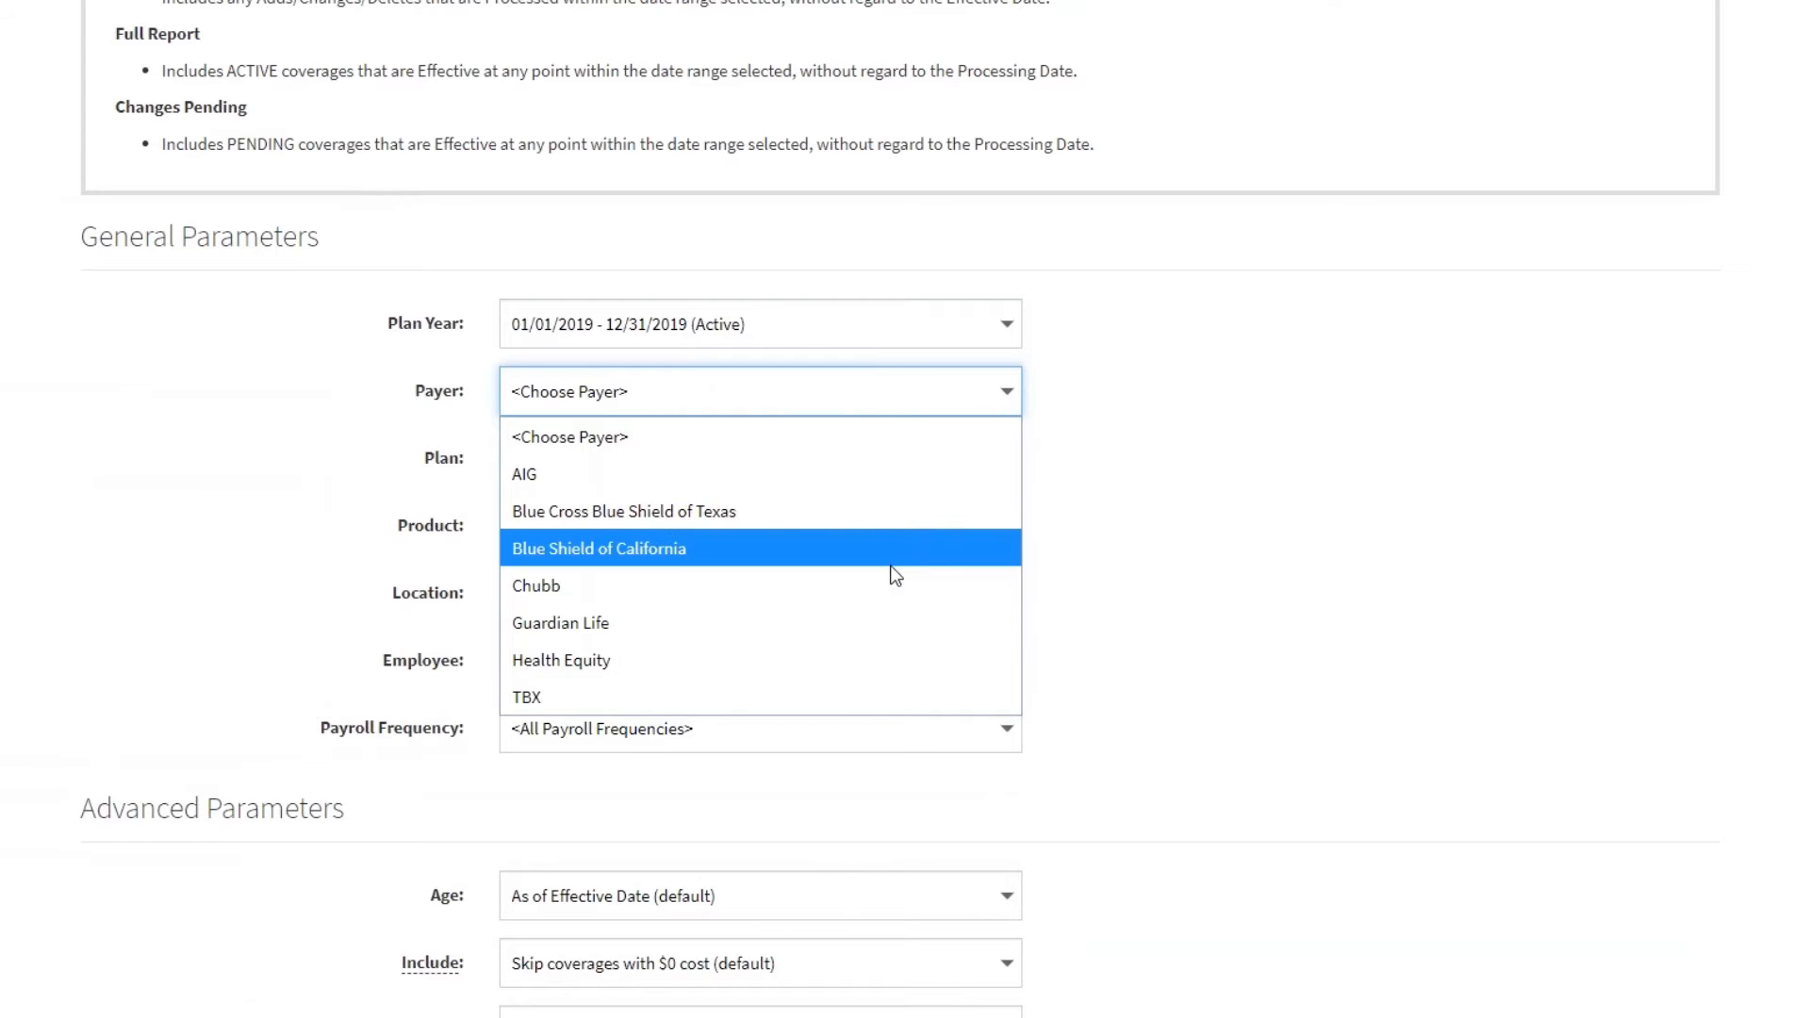
{"action": "left_click", "coordinate": [891, 584]}
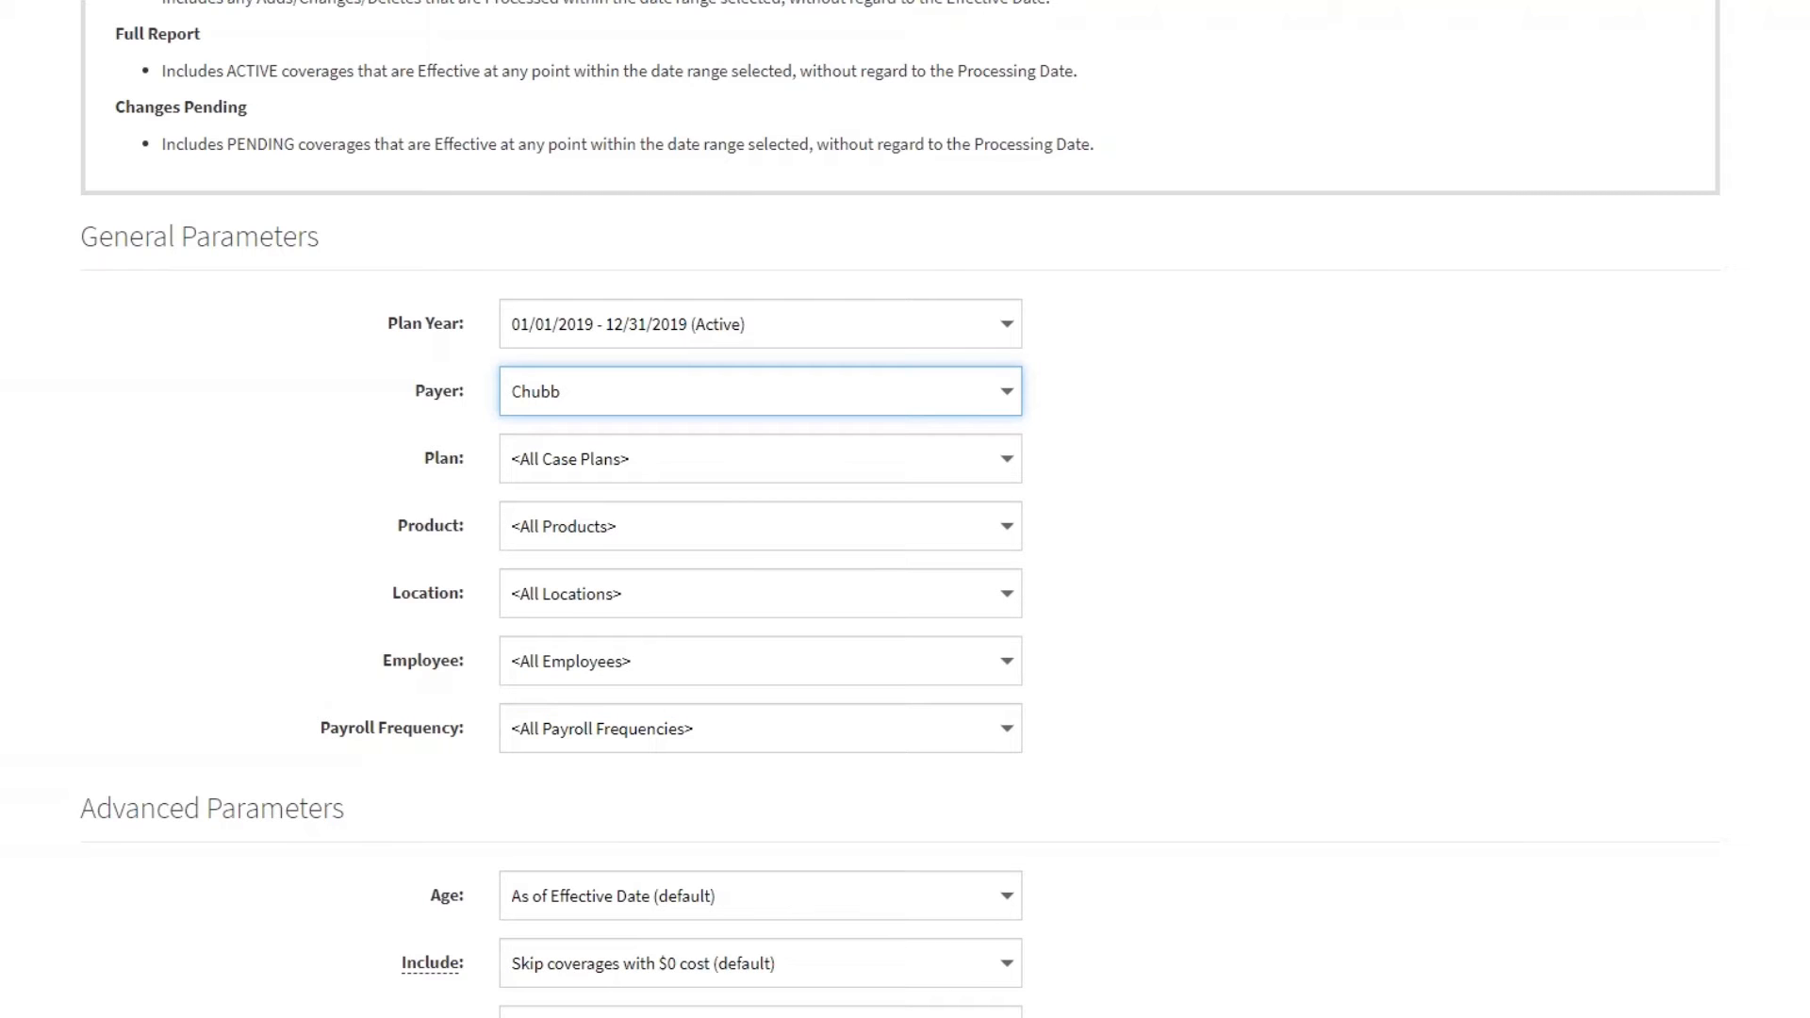
Step: Review the available plan, product, location, employee and payroll frequency choices, leaving each set to all
{"action": "left_click", "coordinate": [933, 458]}
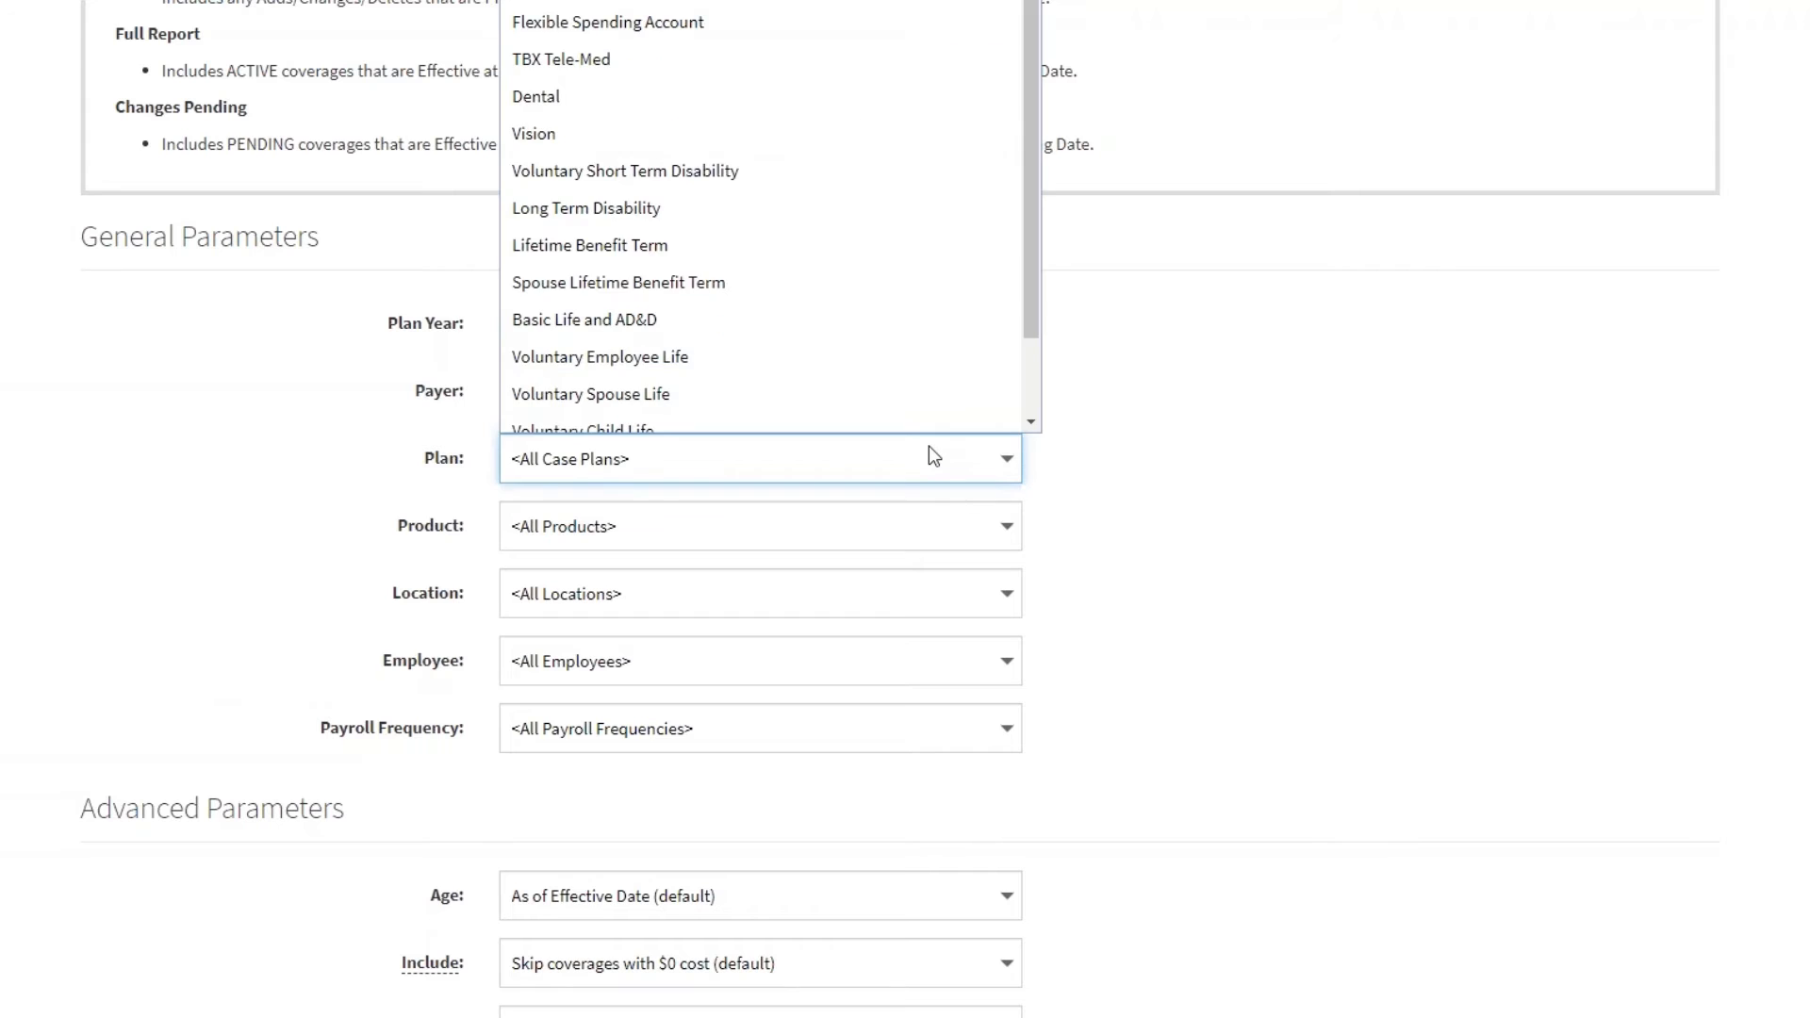
{"action": "left_click", "coordinate": [929, 449]}
{"action": "left_click", "coordinate": [903, 521]}
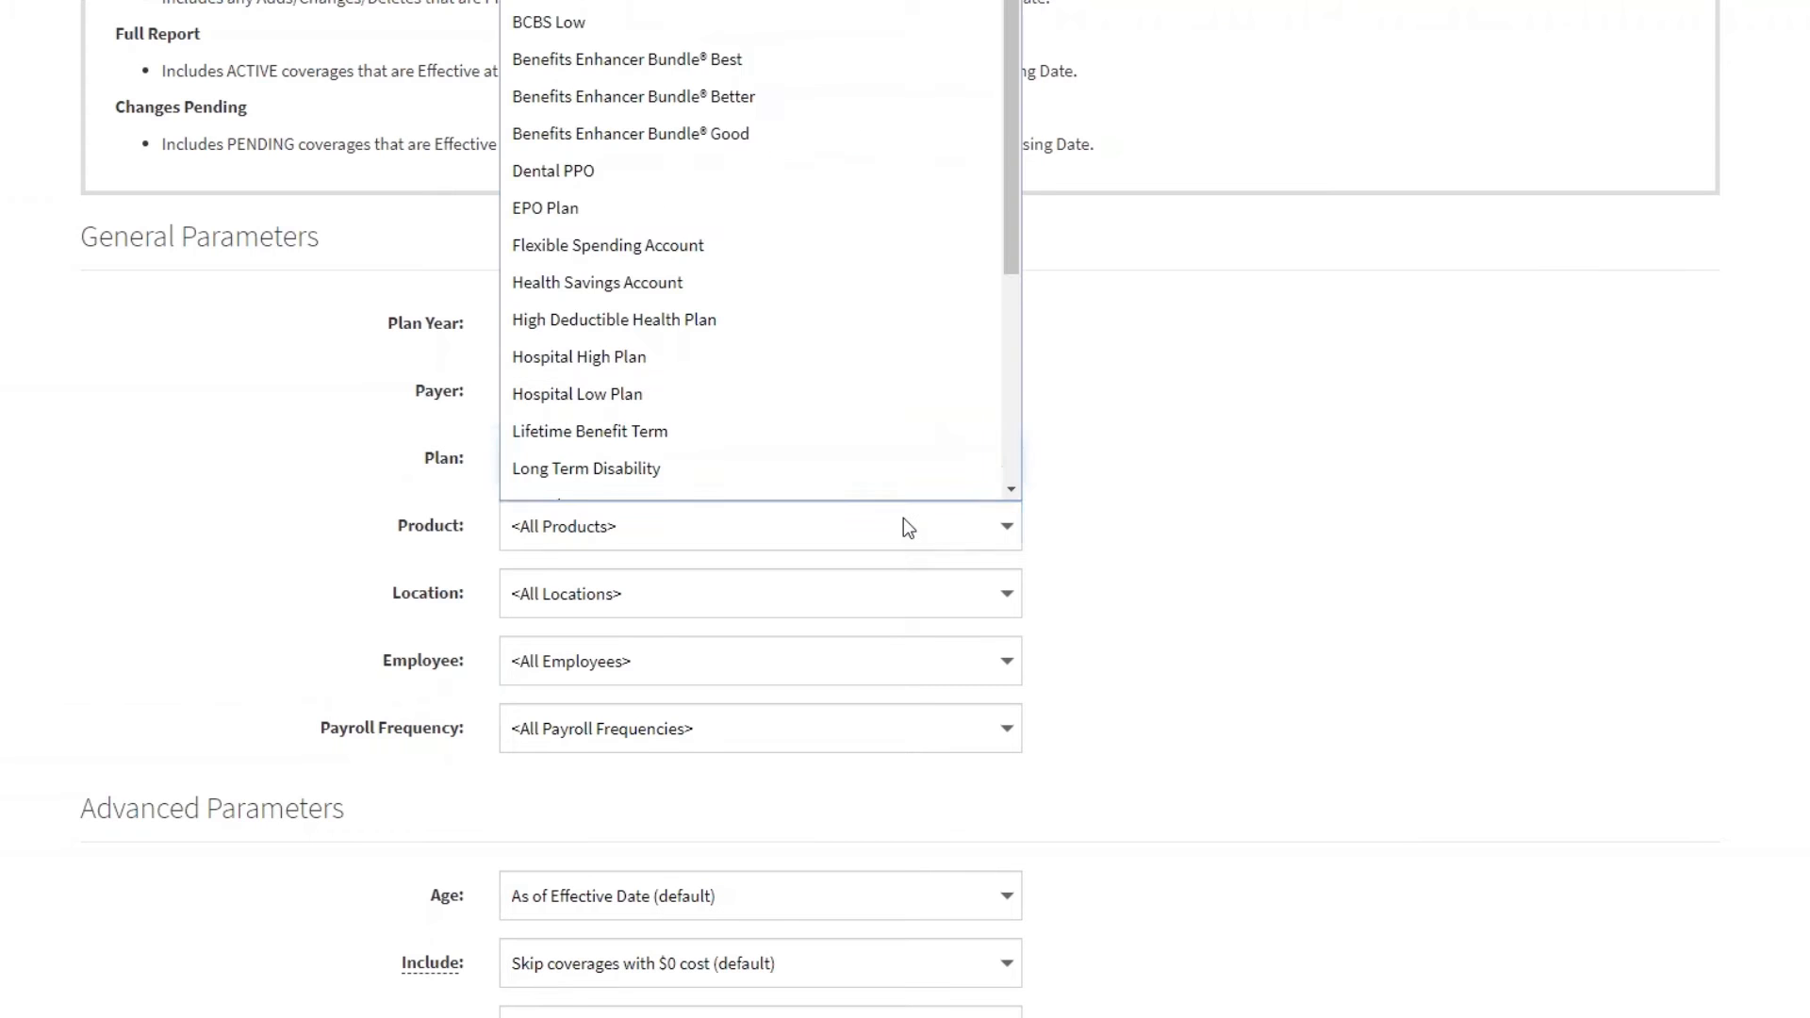
{"action": "left_click", "coordinate": [903, 520]}
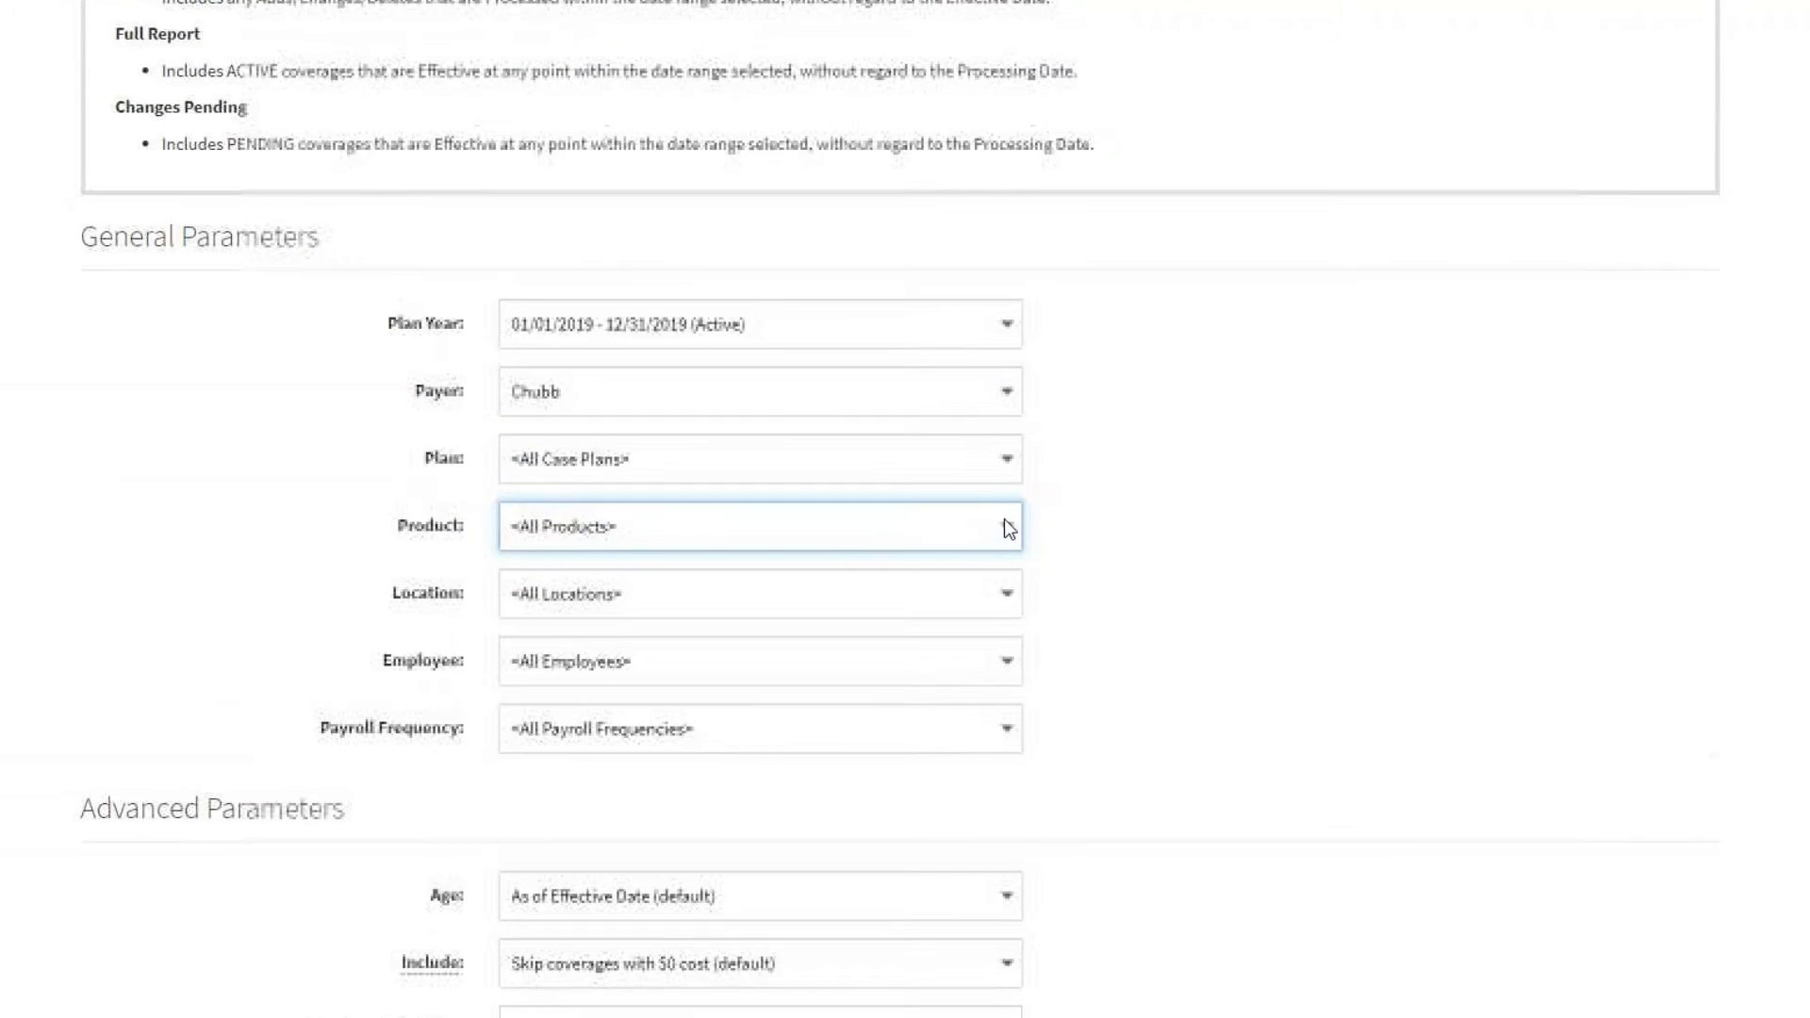
{"action": "left_click", "coordinate": [1006, 606]}
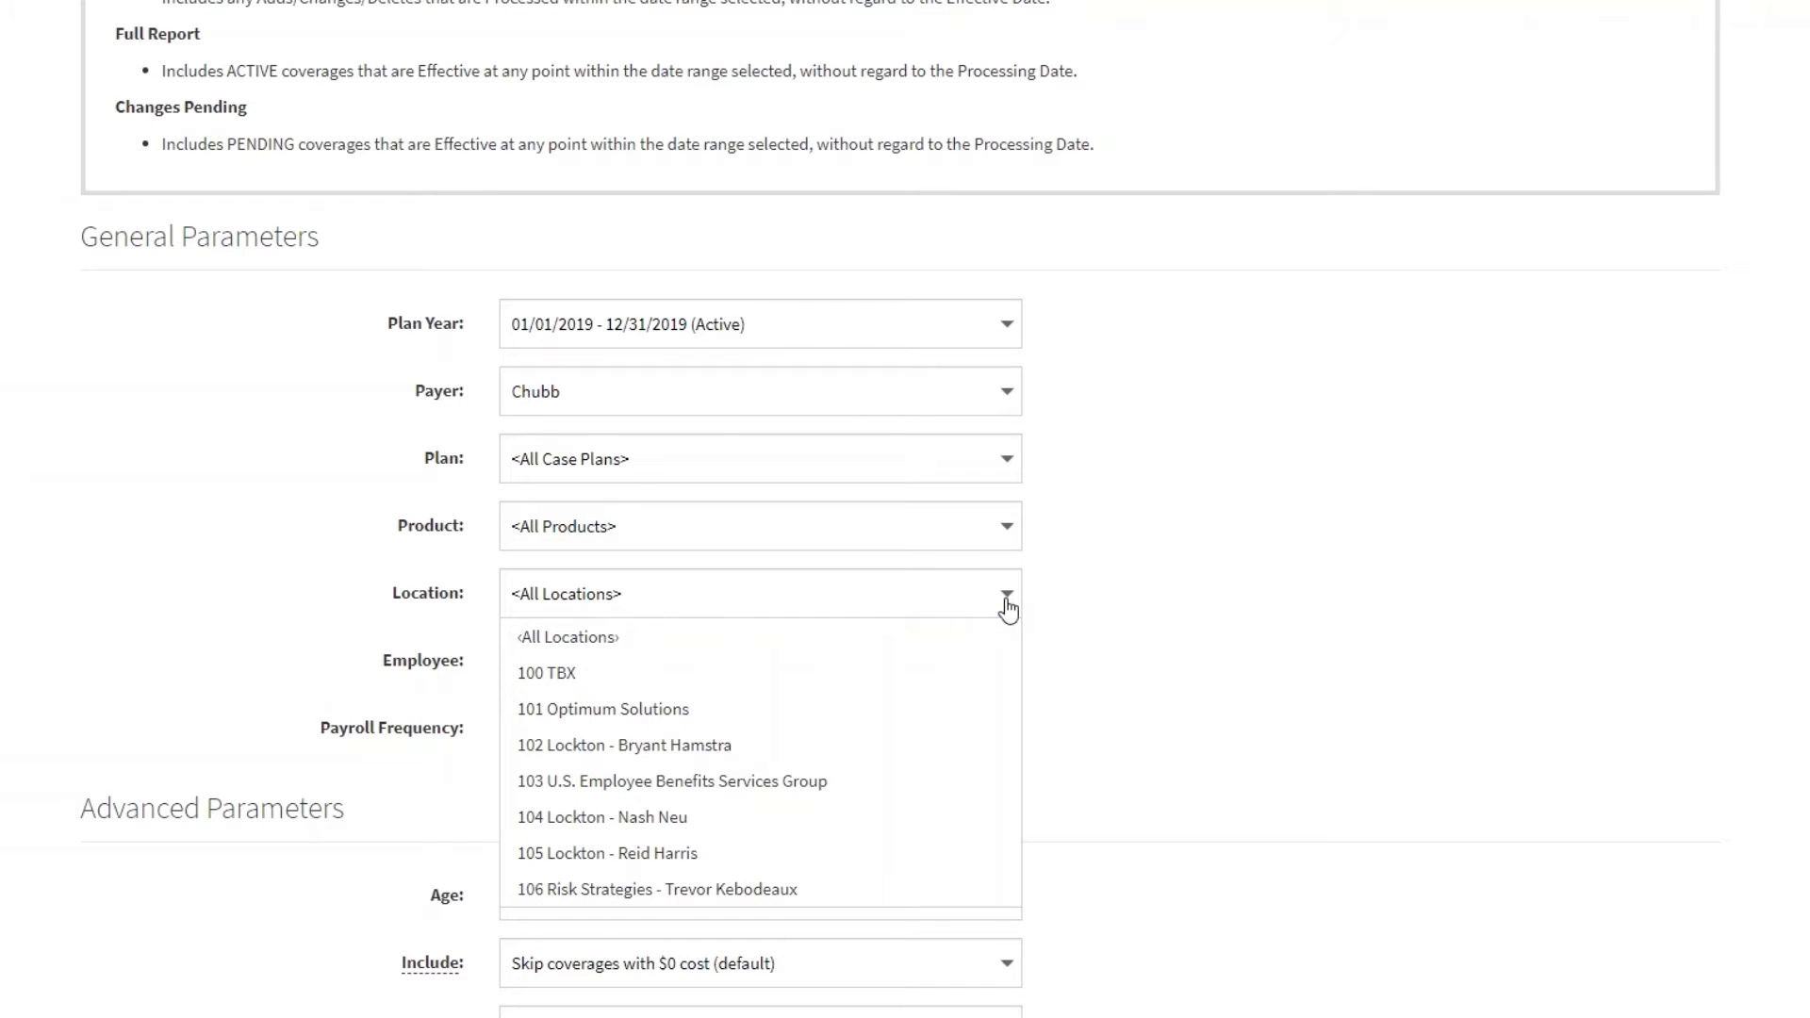
{"action": "left_click", "coordinate": [1112, 650]}
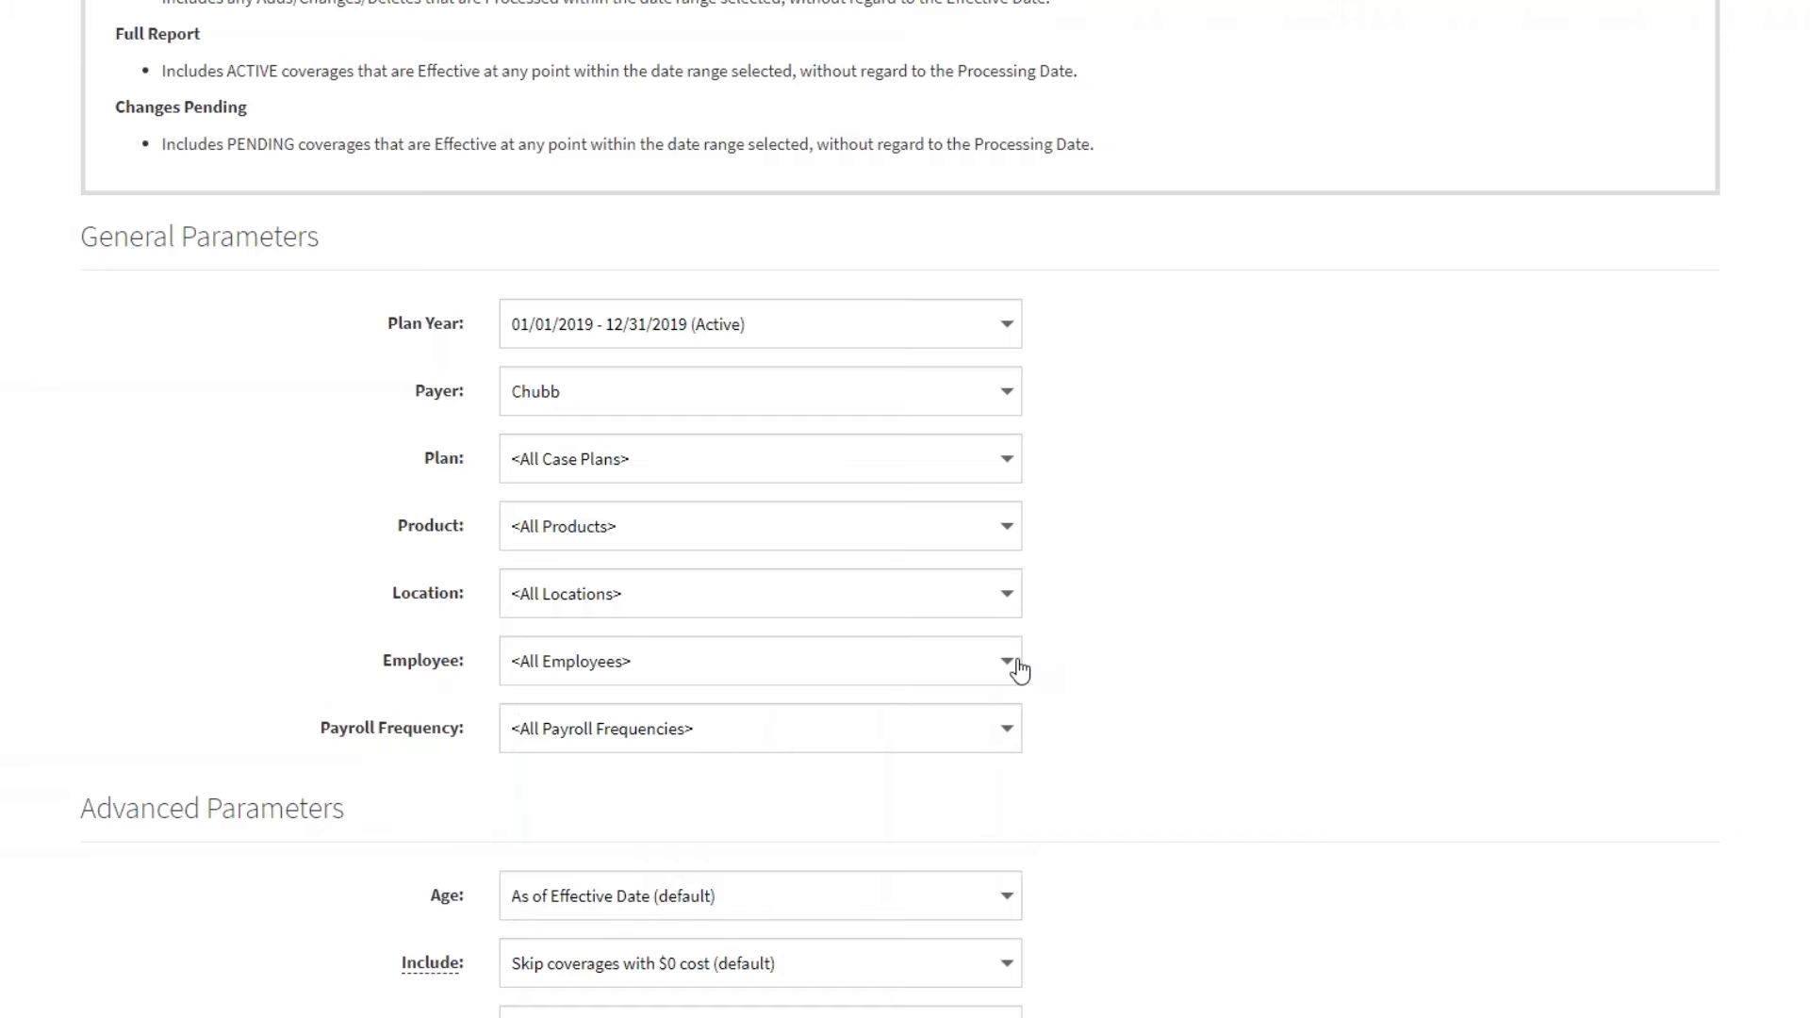
{"action": "left_click", "coordinate": [1009, 663]}
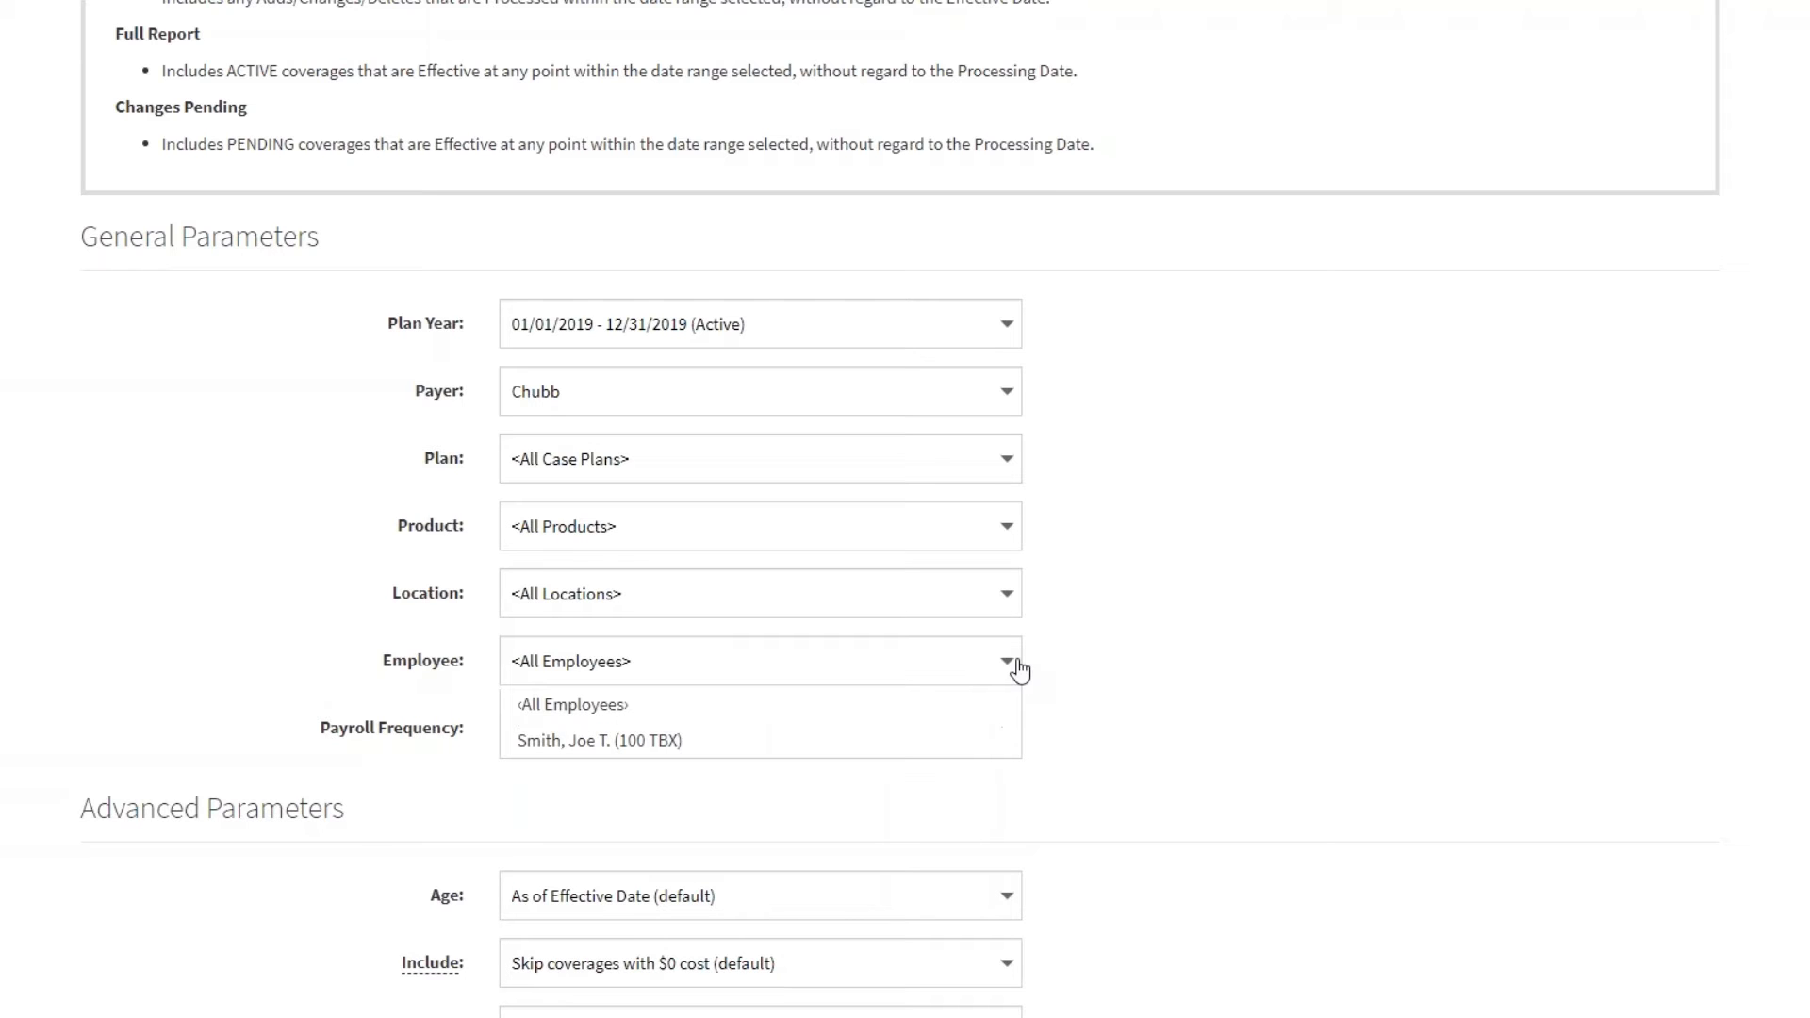
{"action": "left_click", "coordinate": [1102, 642]}
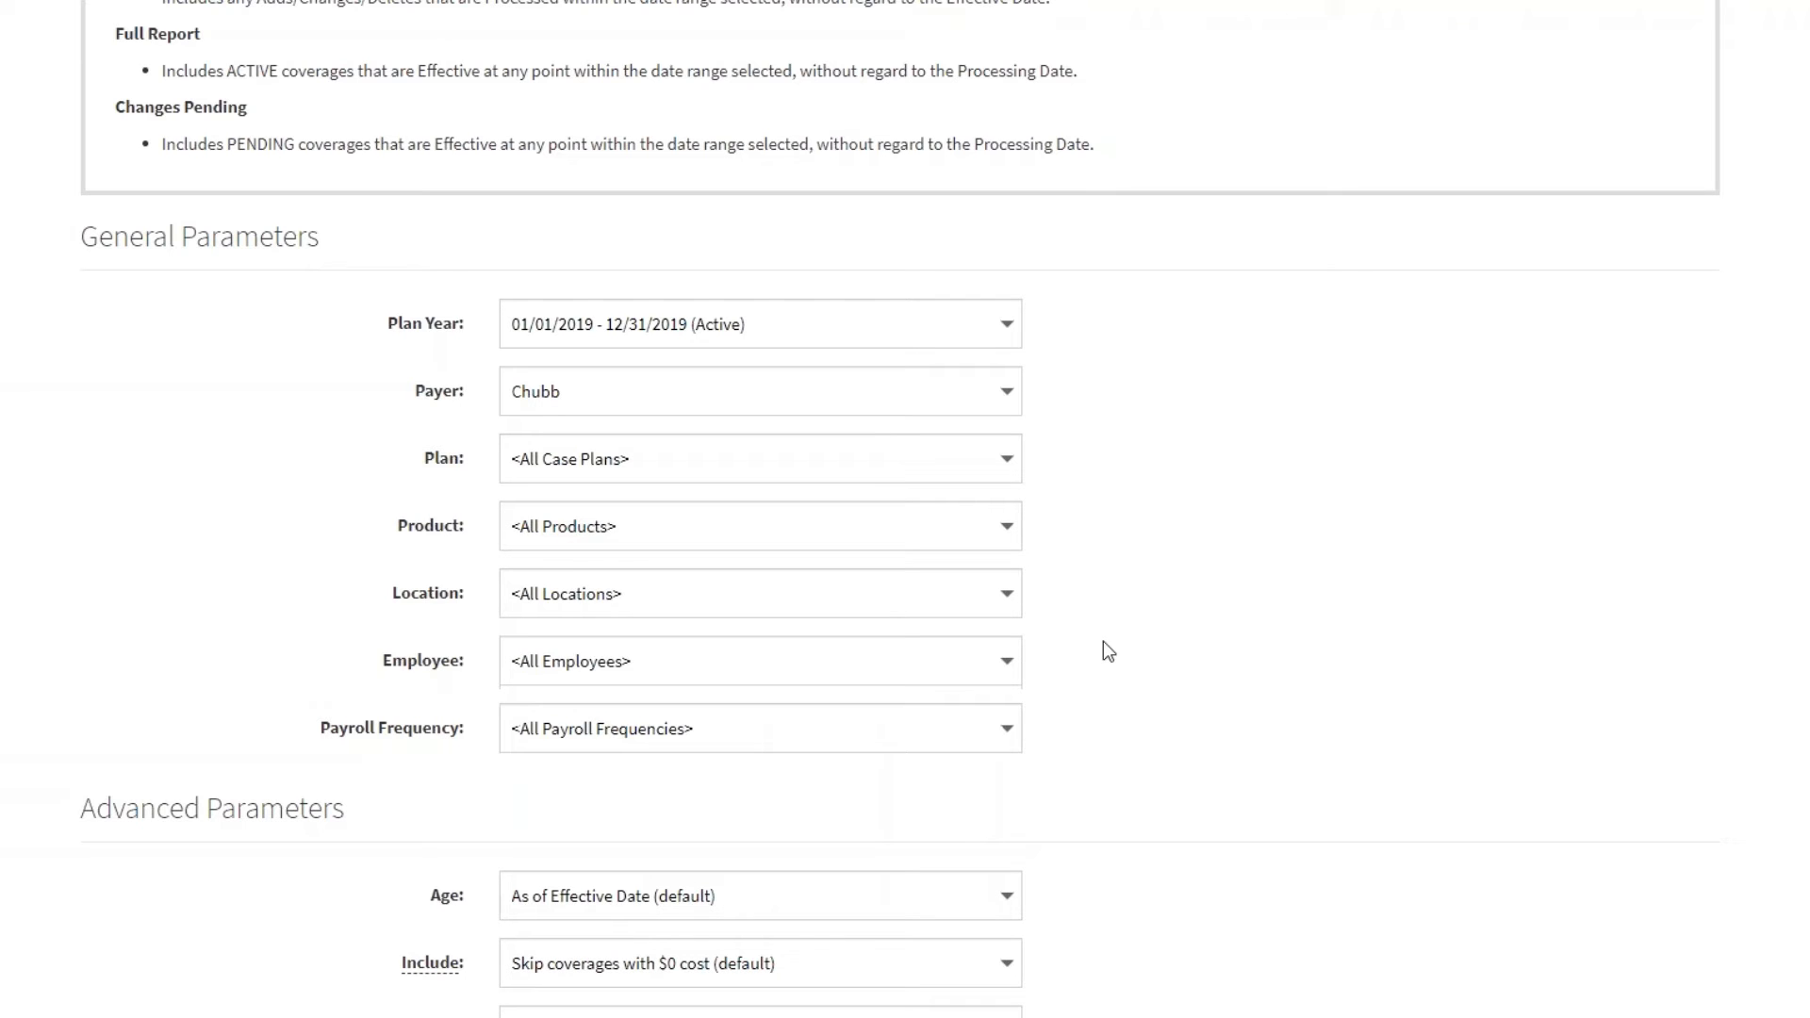
{"action": "left_click", "coordinate": [1009, 732]}
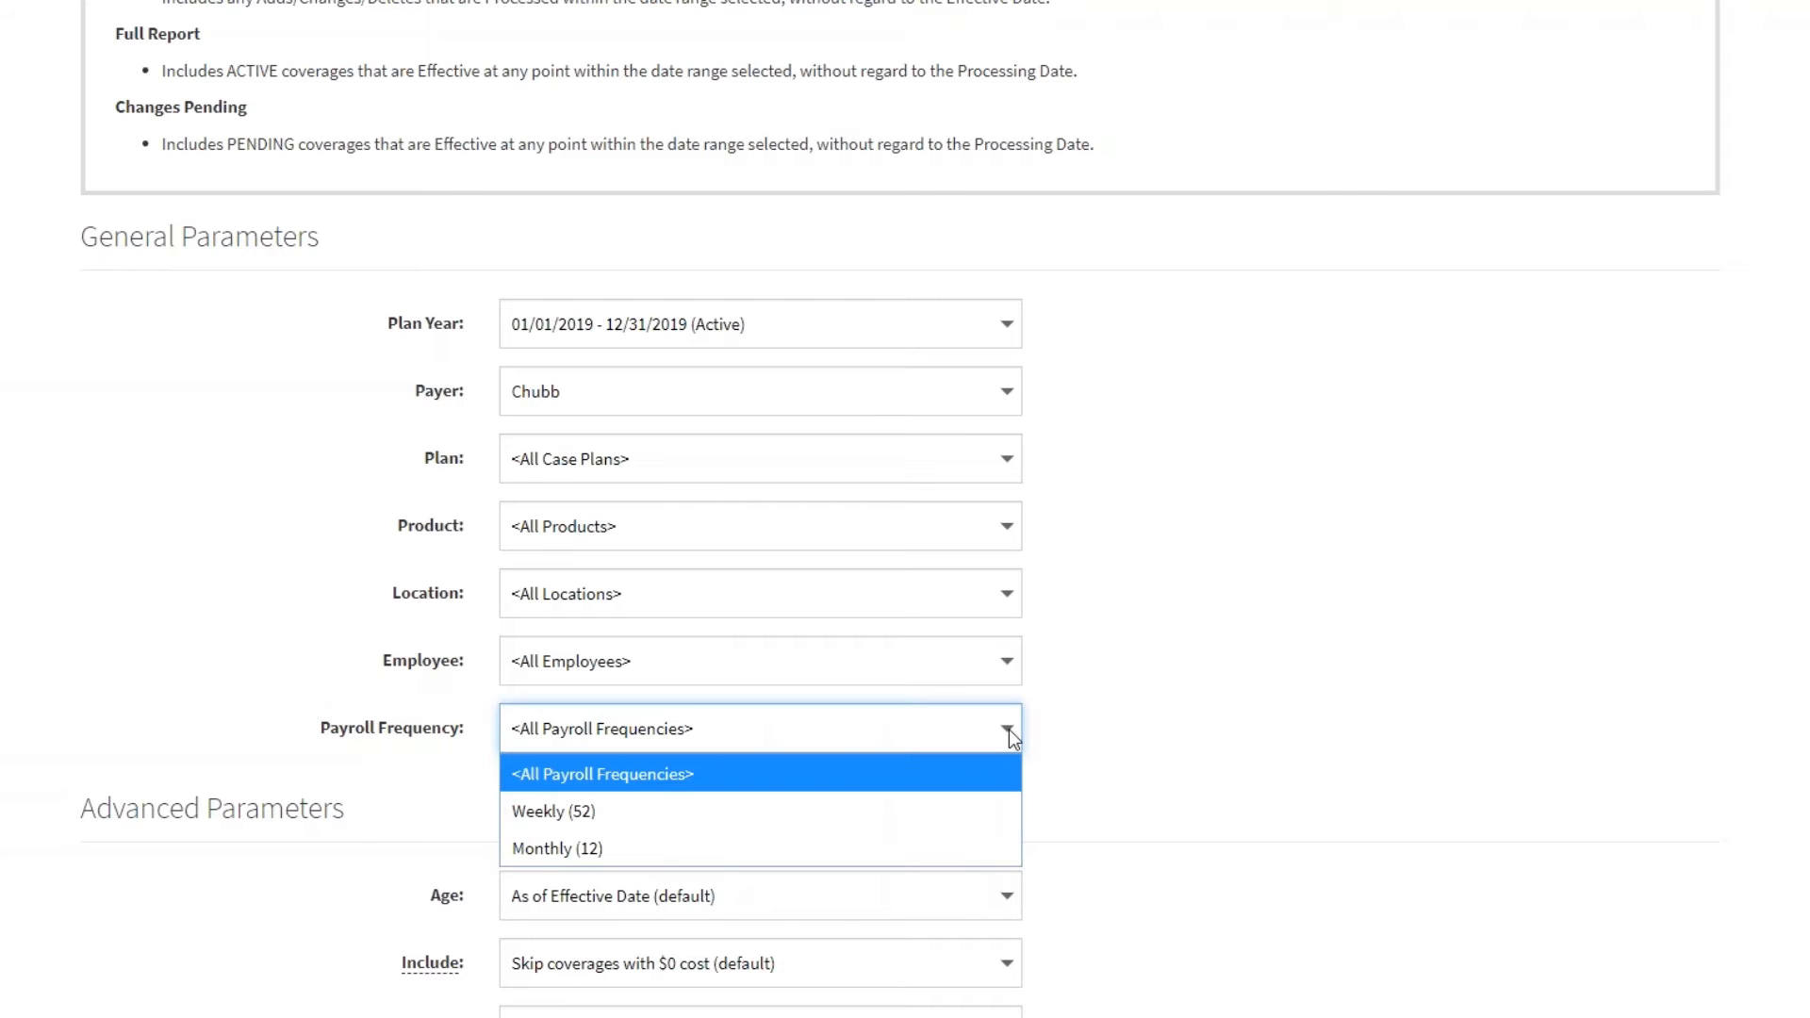
{"action": "left_click", "coordinate": [1009, 733]}
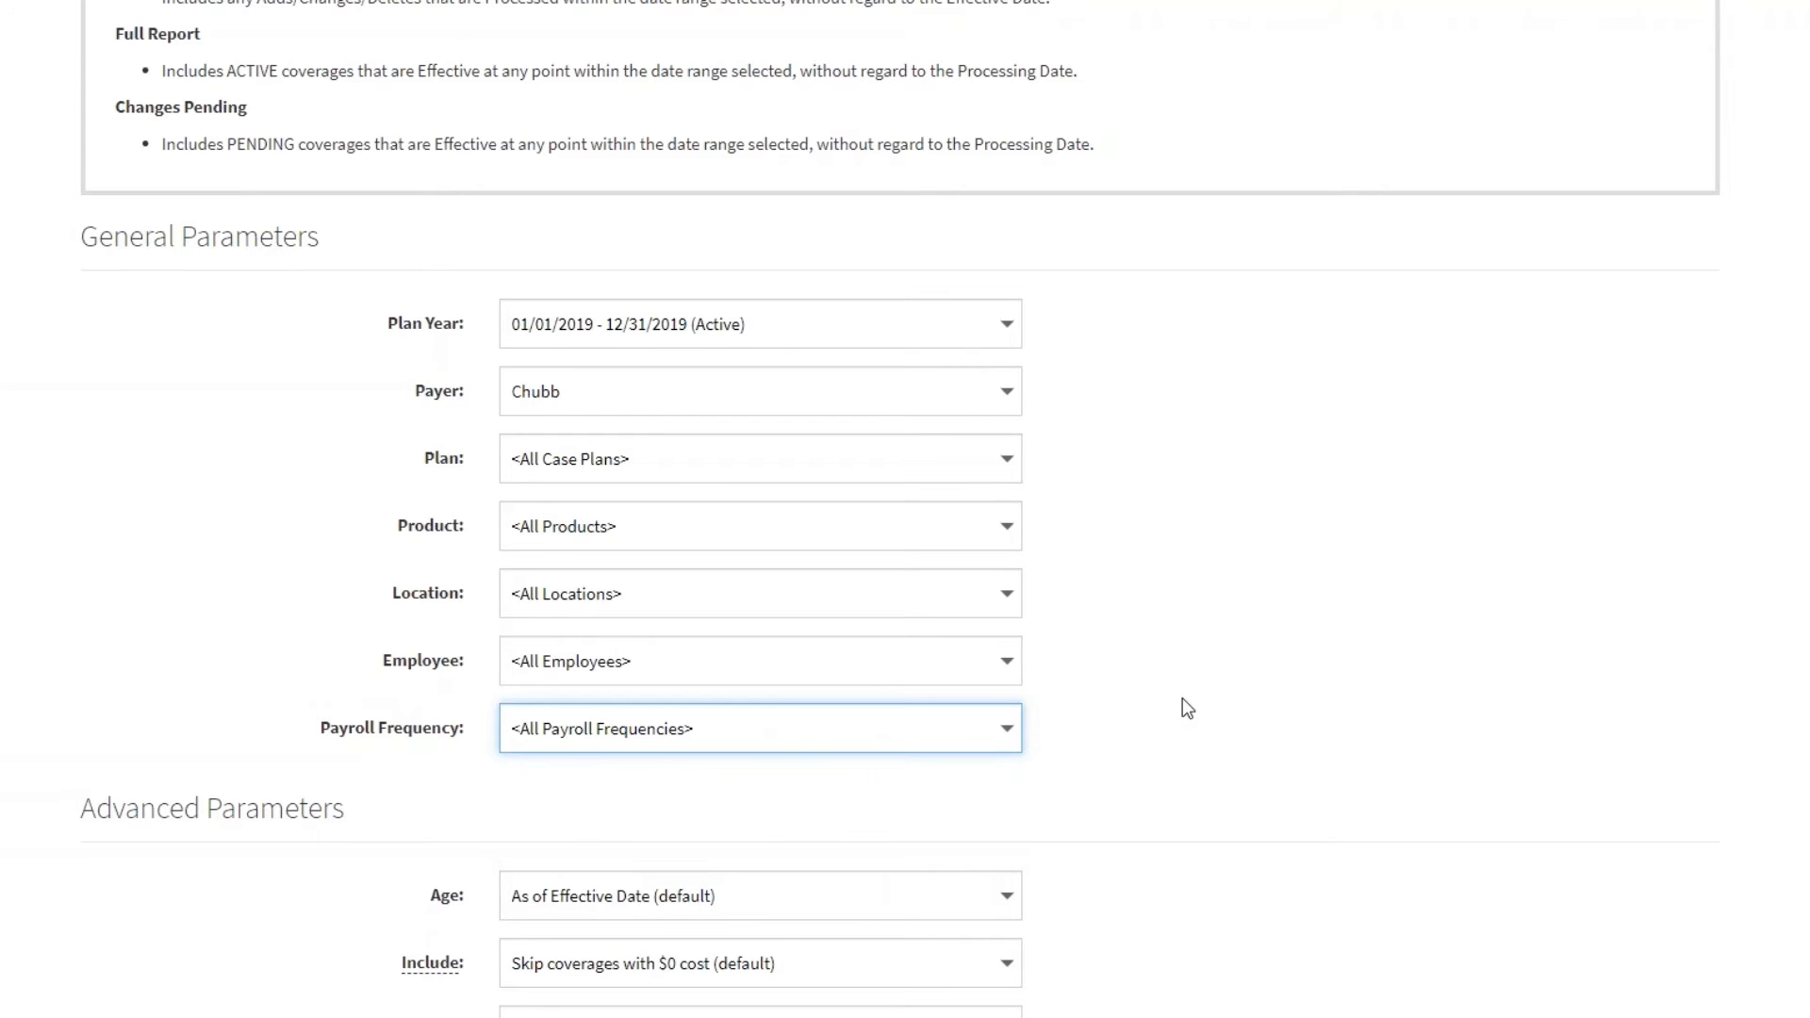
Step: Review the Include, Employee Identifier, Summary Mode and Show Base Rates choices in the advanced parameters and the Include help text, keeping the current settings
{"action": "scroll", "coordinate": [1185, 707], "scroll_direction": "down", "scroll_amount": 3}
{"action": "scroll", "coordinate": [1182, 699], "scroll_direction": "down", "scroll_amount": 3}
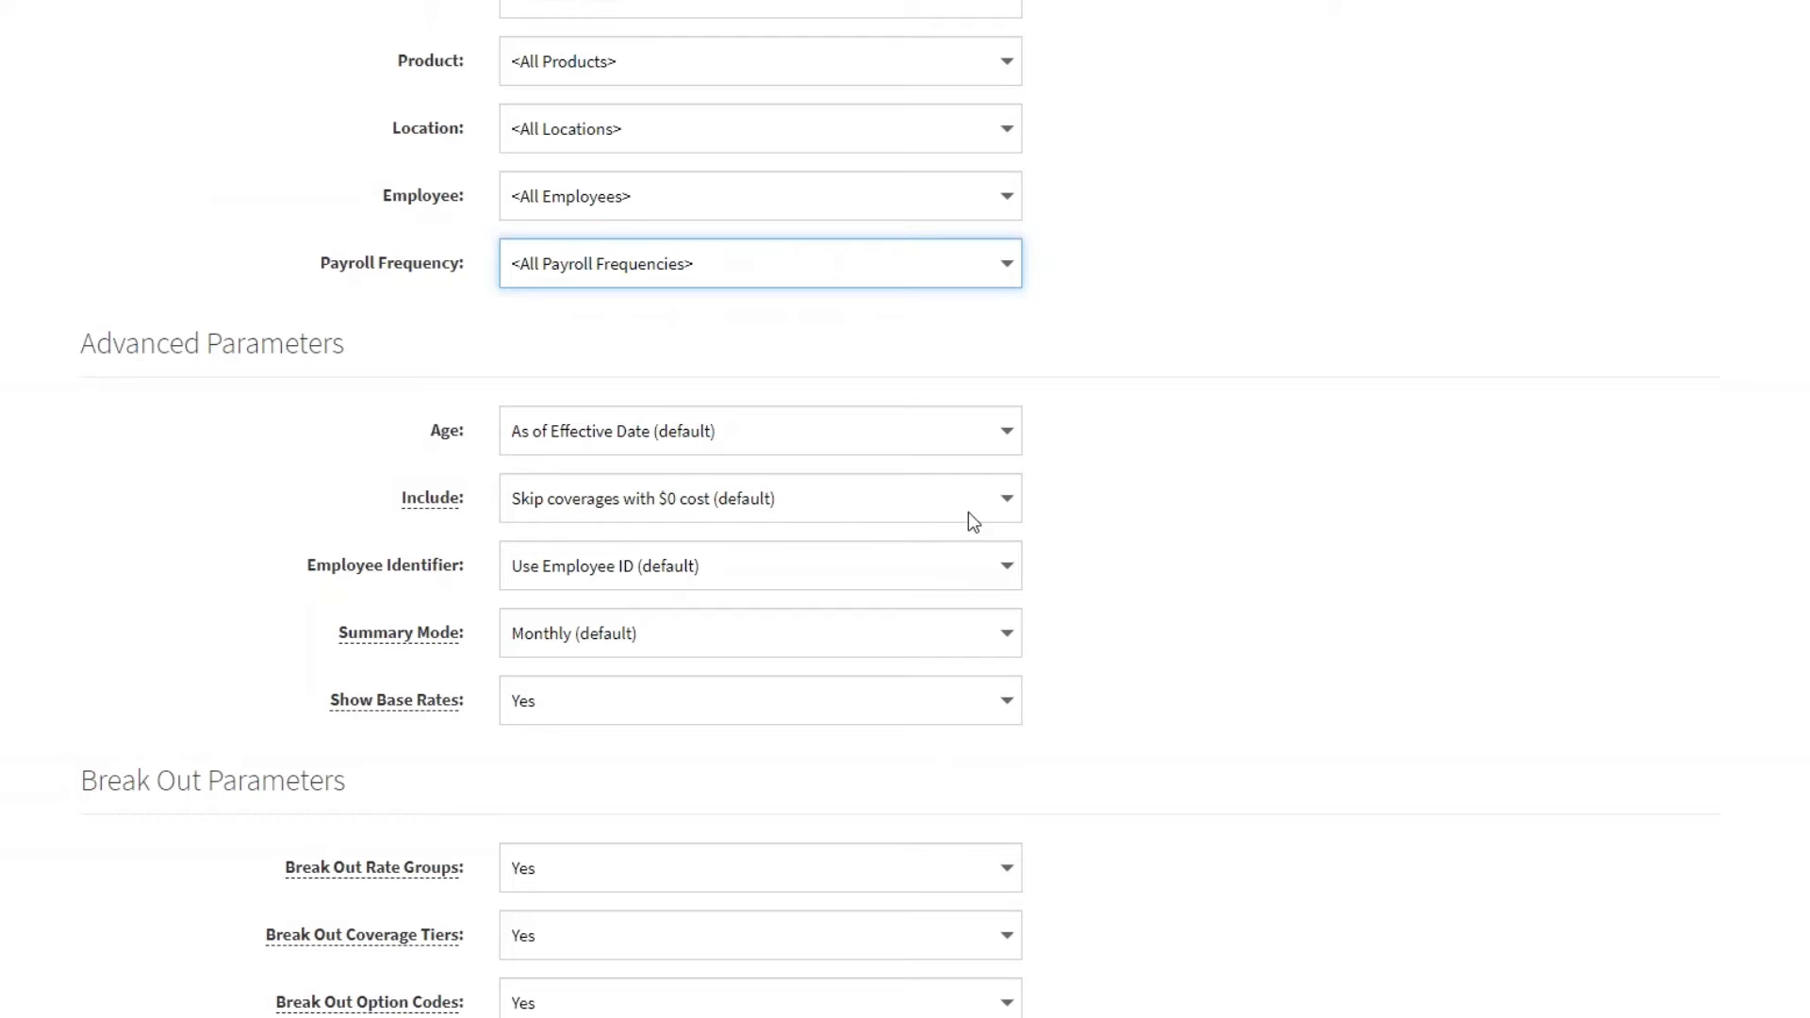
{"action": "left_click", "coordinate": [1008, 501]}
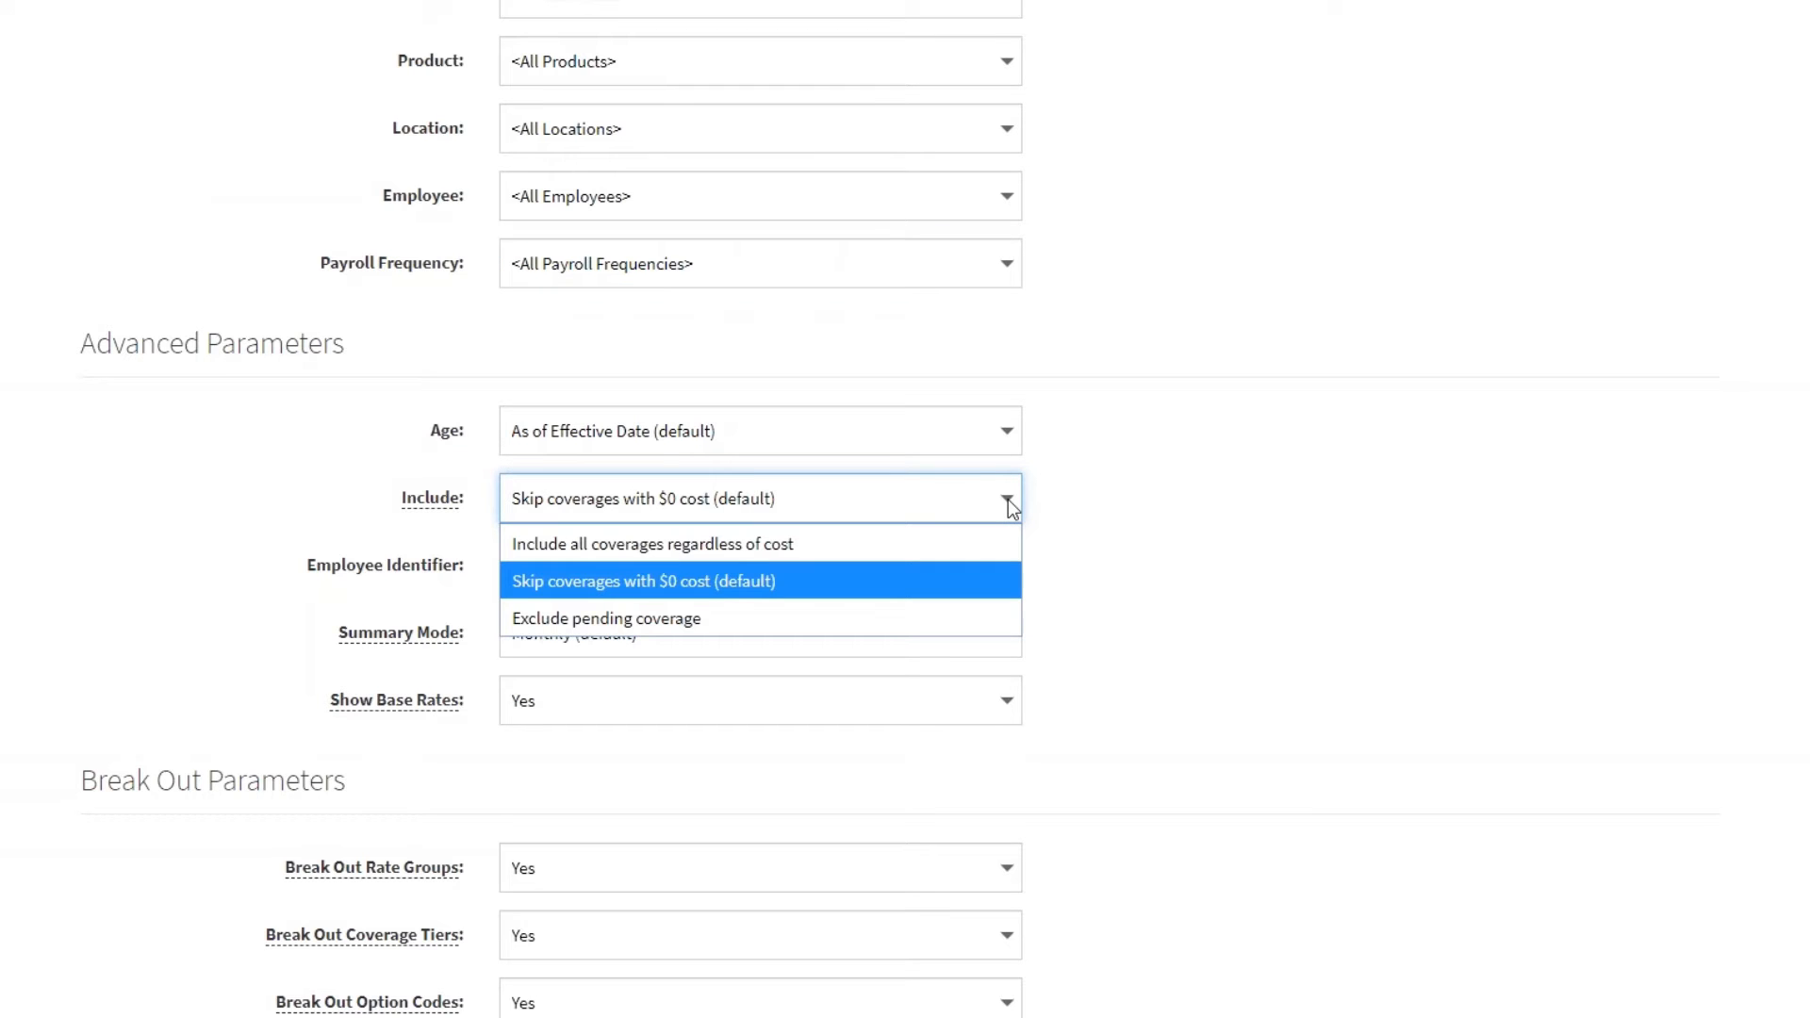
{"action": "left_click", "coordinate": [1008, 500]}
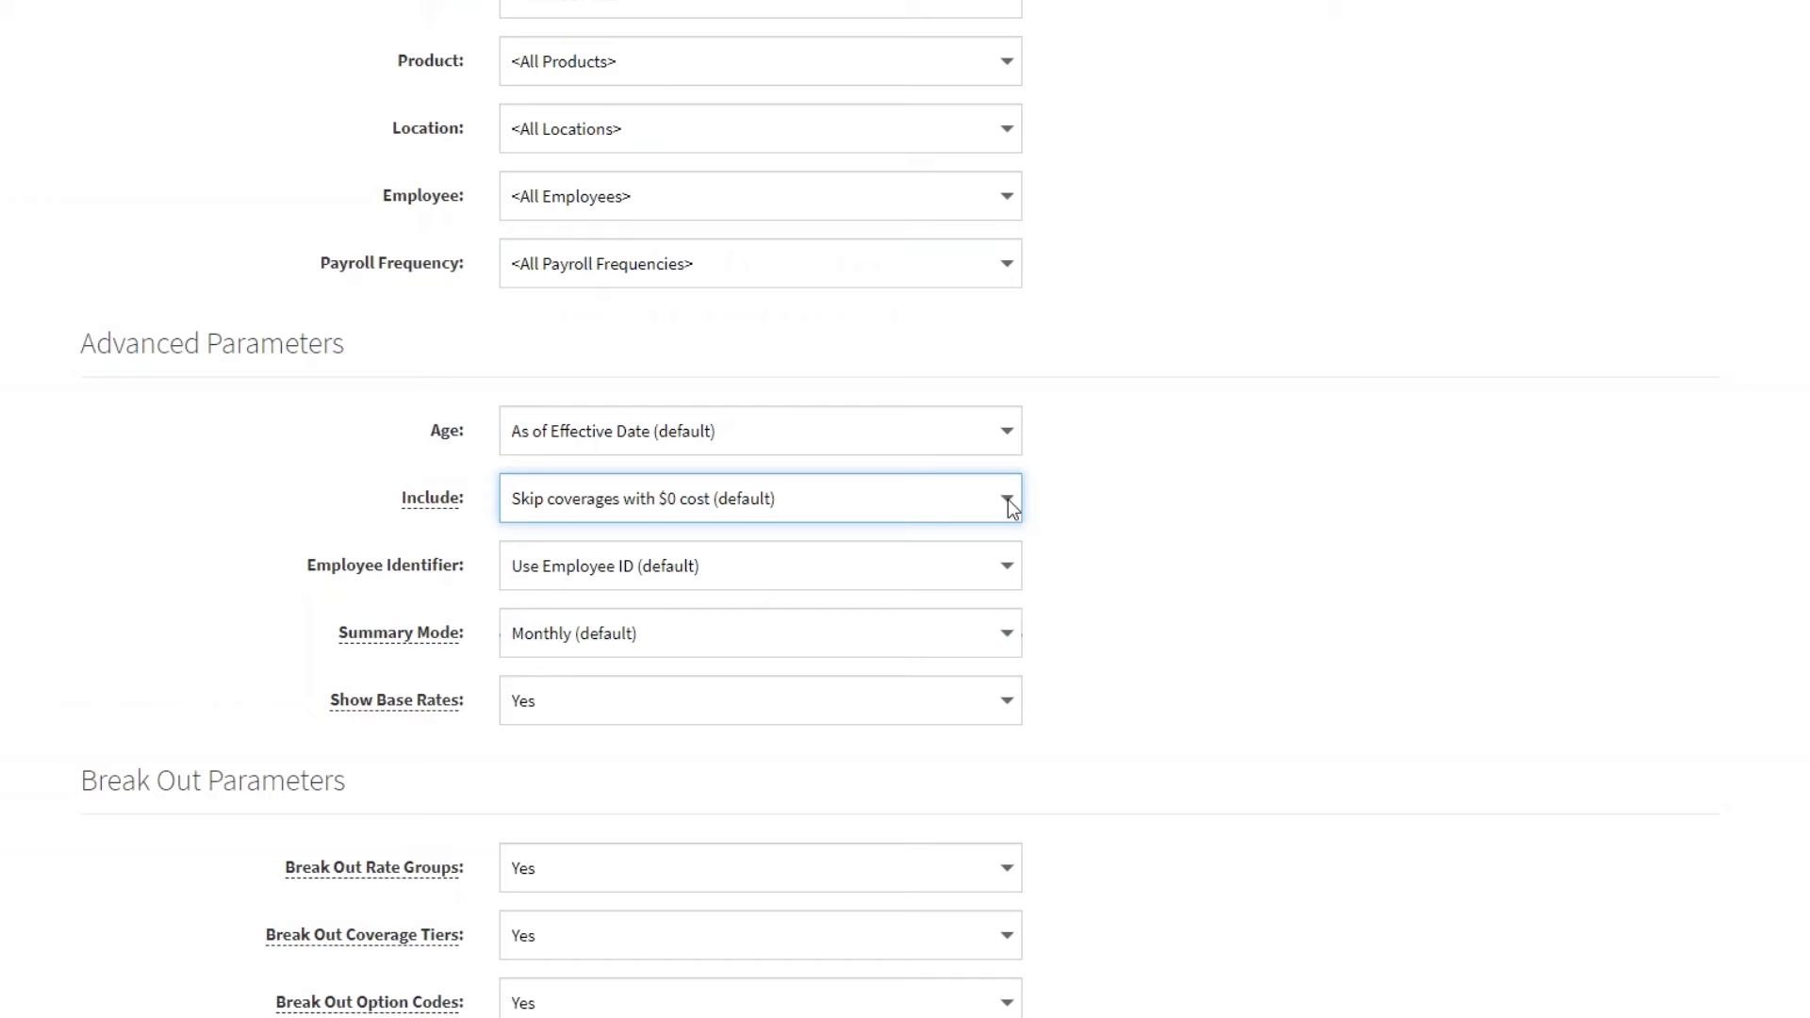
{"action": "left_click", "coordinate": [1008, 573]}
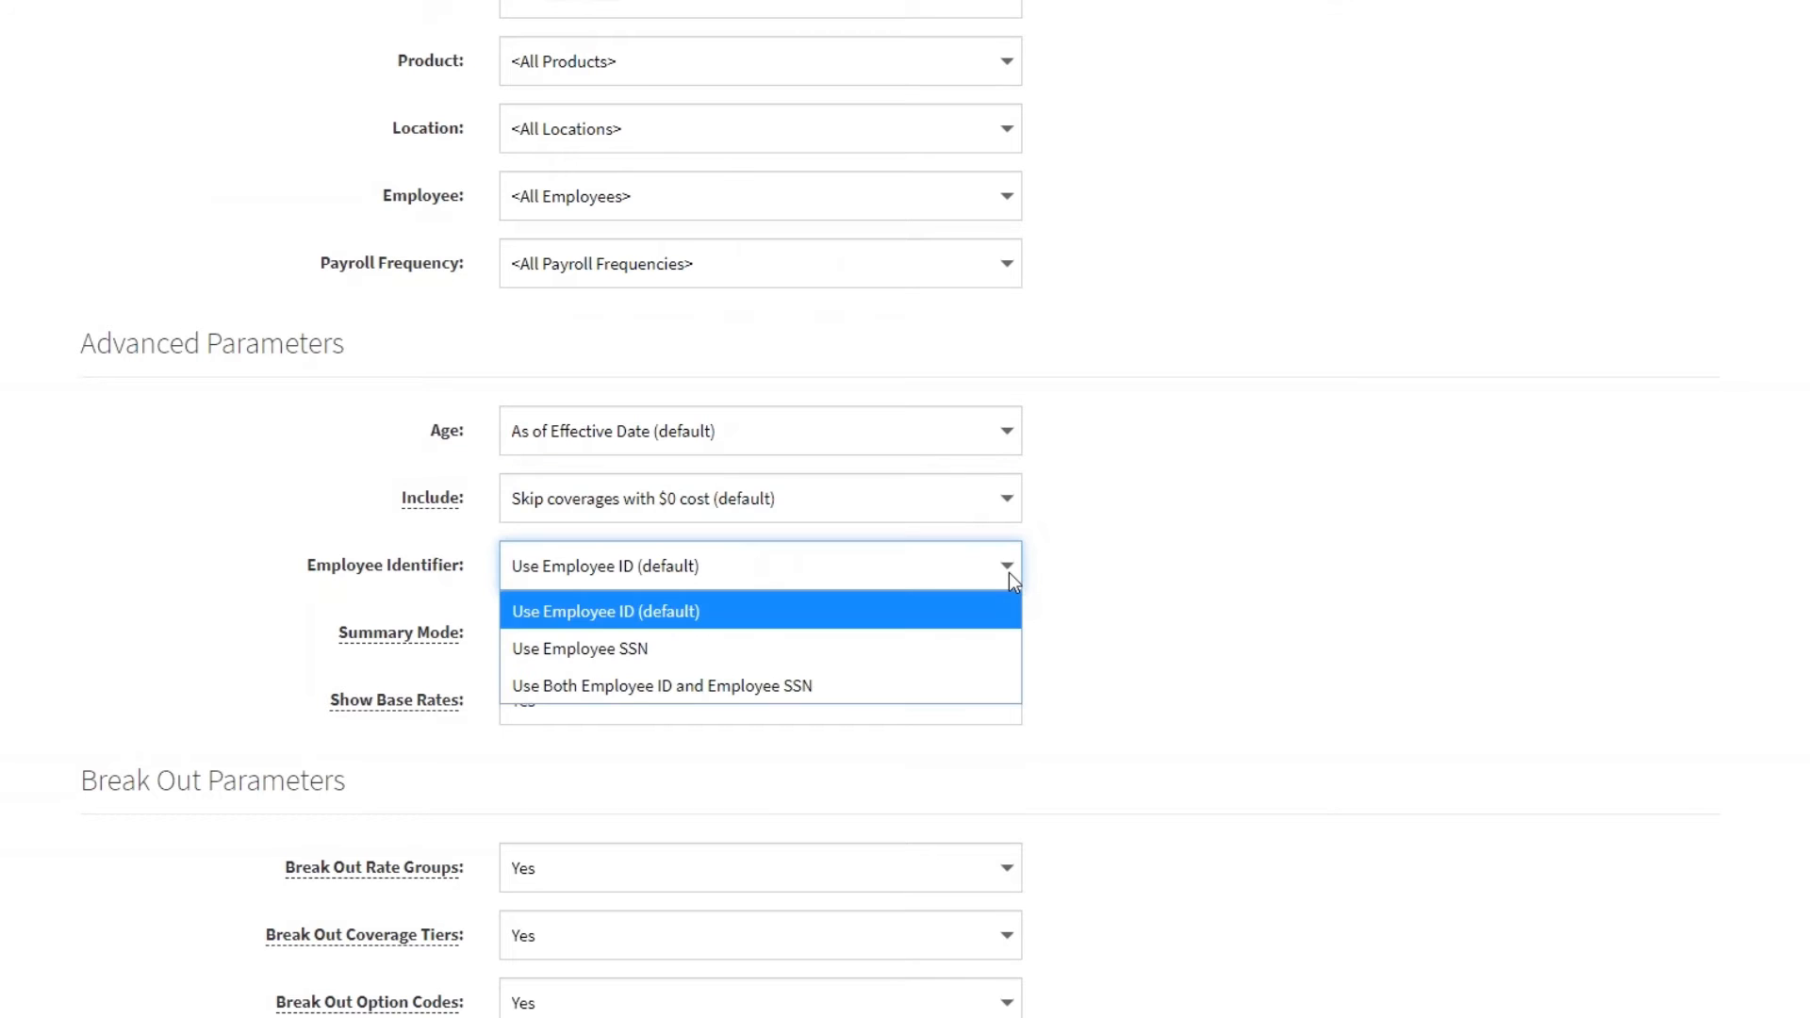
{"action": "left_click", "coordinate": [1009, 573]}
{"action": "left_click", "coordinate": [1009, 635]}
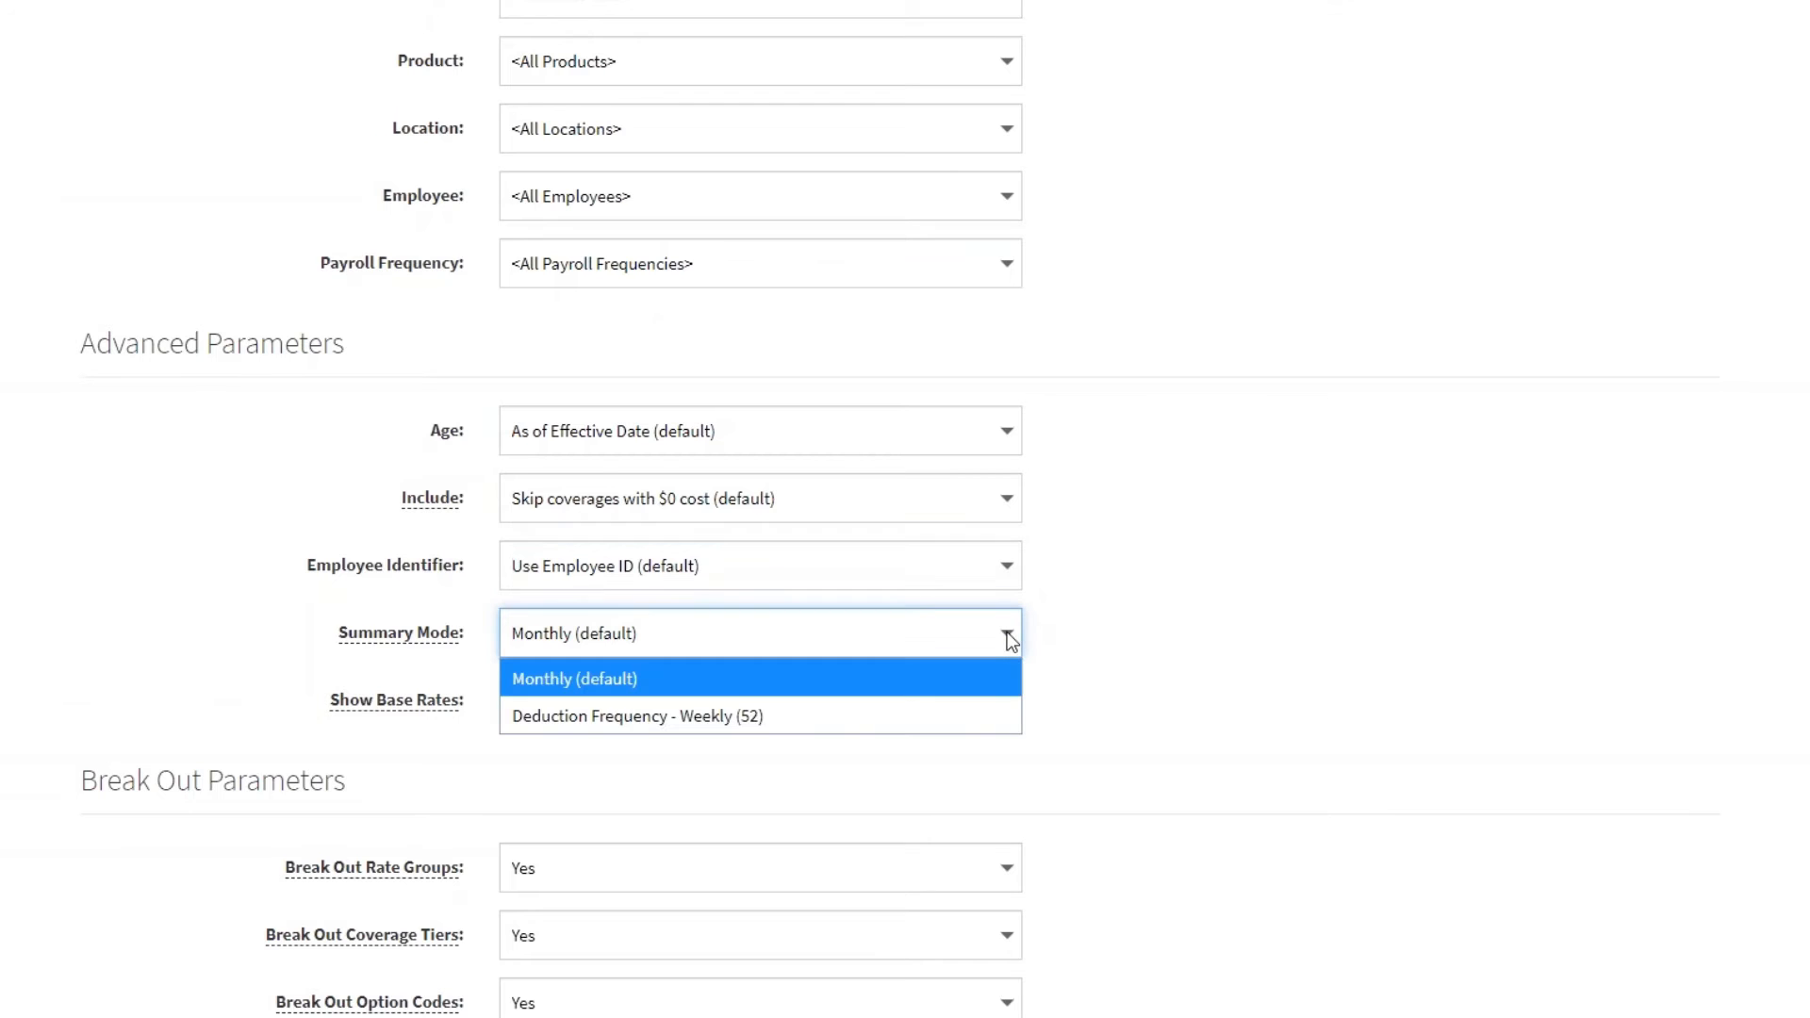
{"action": "left_click", "coordinate": [1010, 641]}
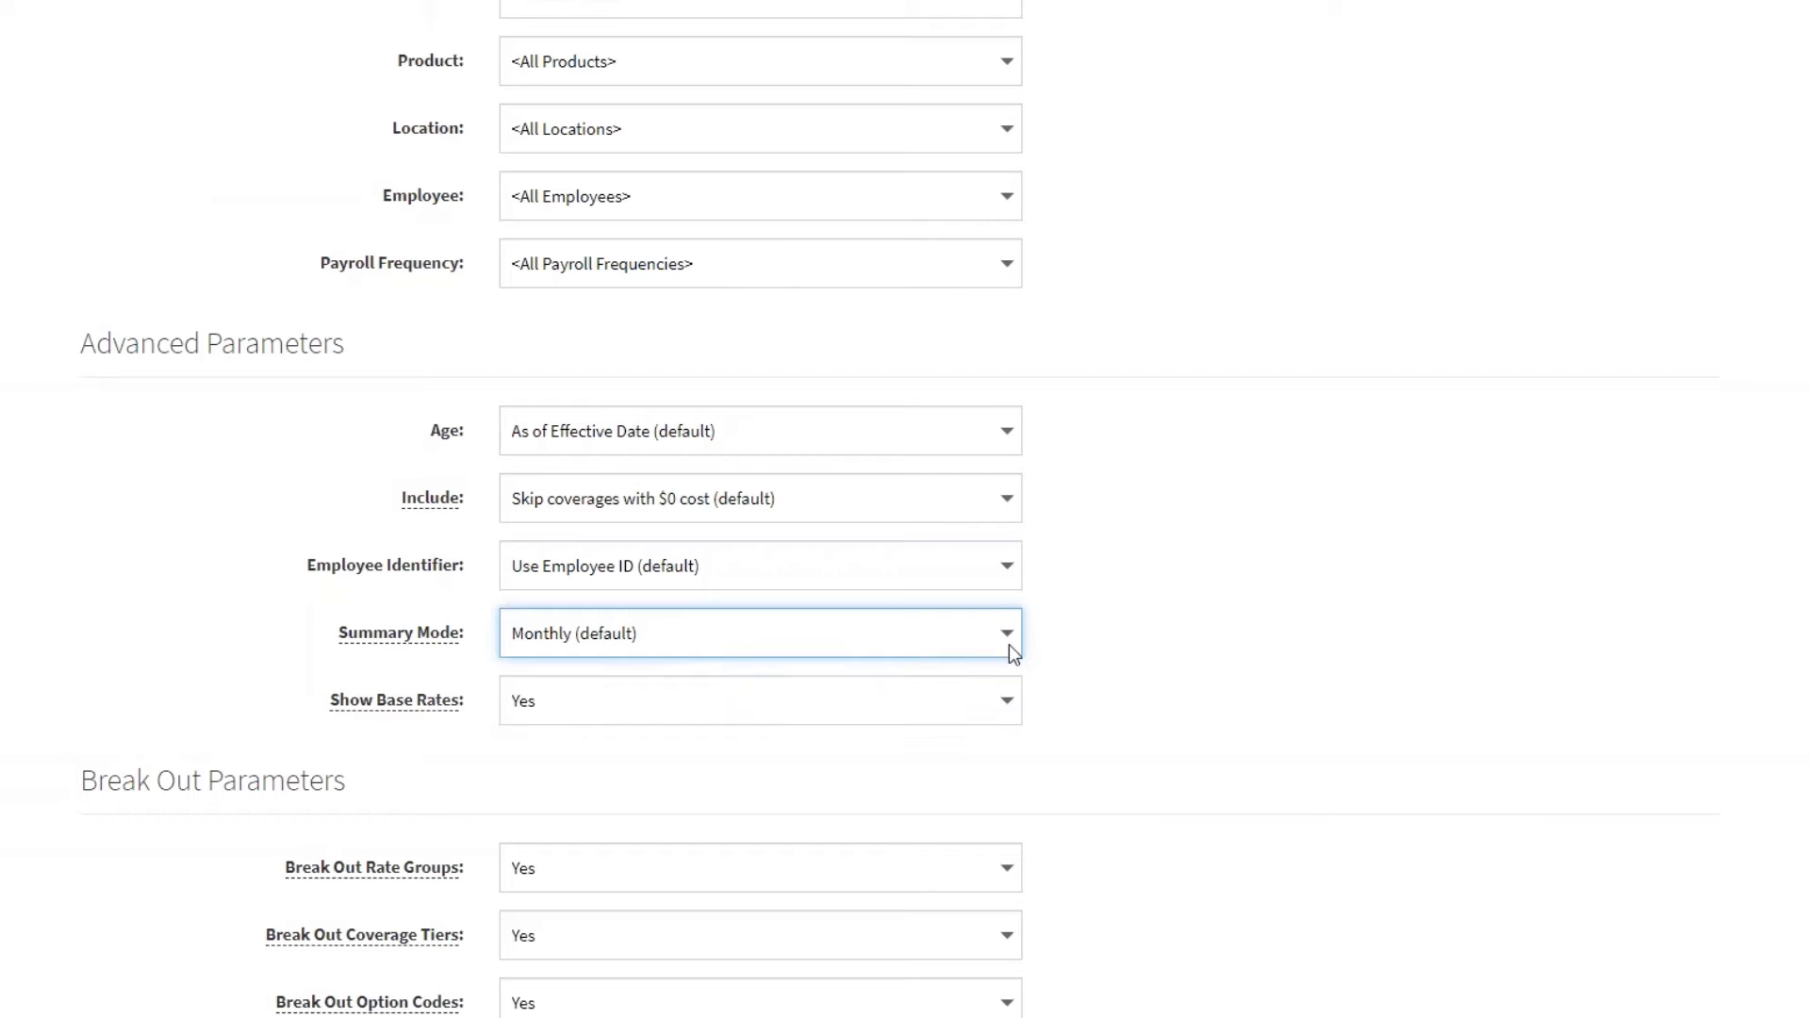
{"action": "left_click", "coordinate": [1005, 718]}
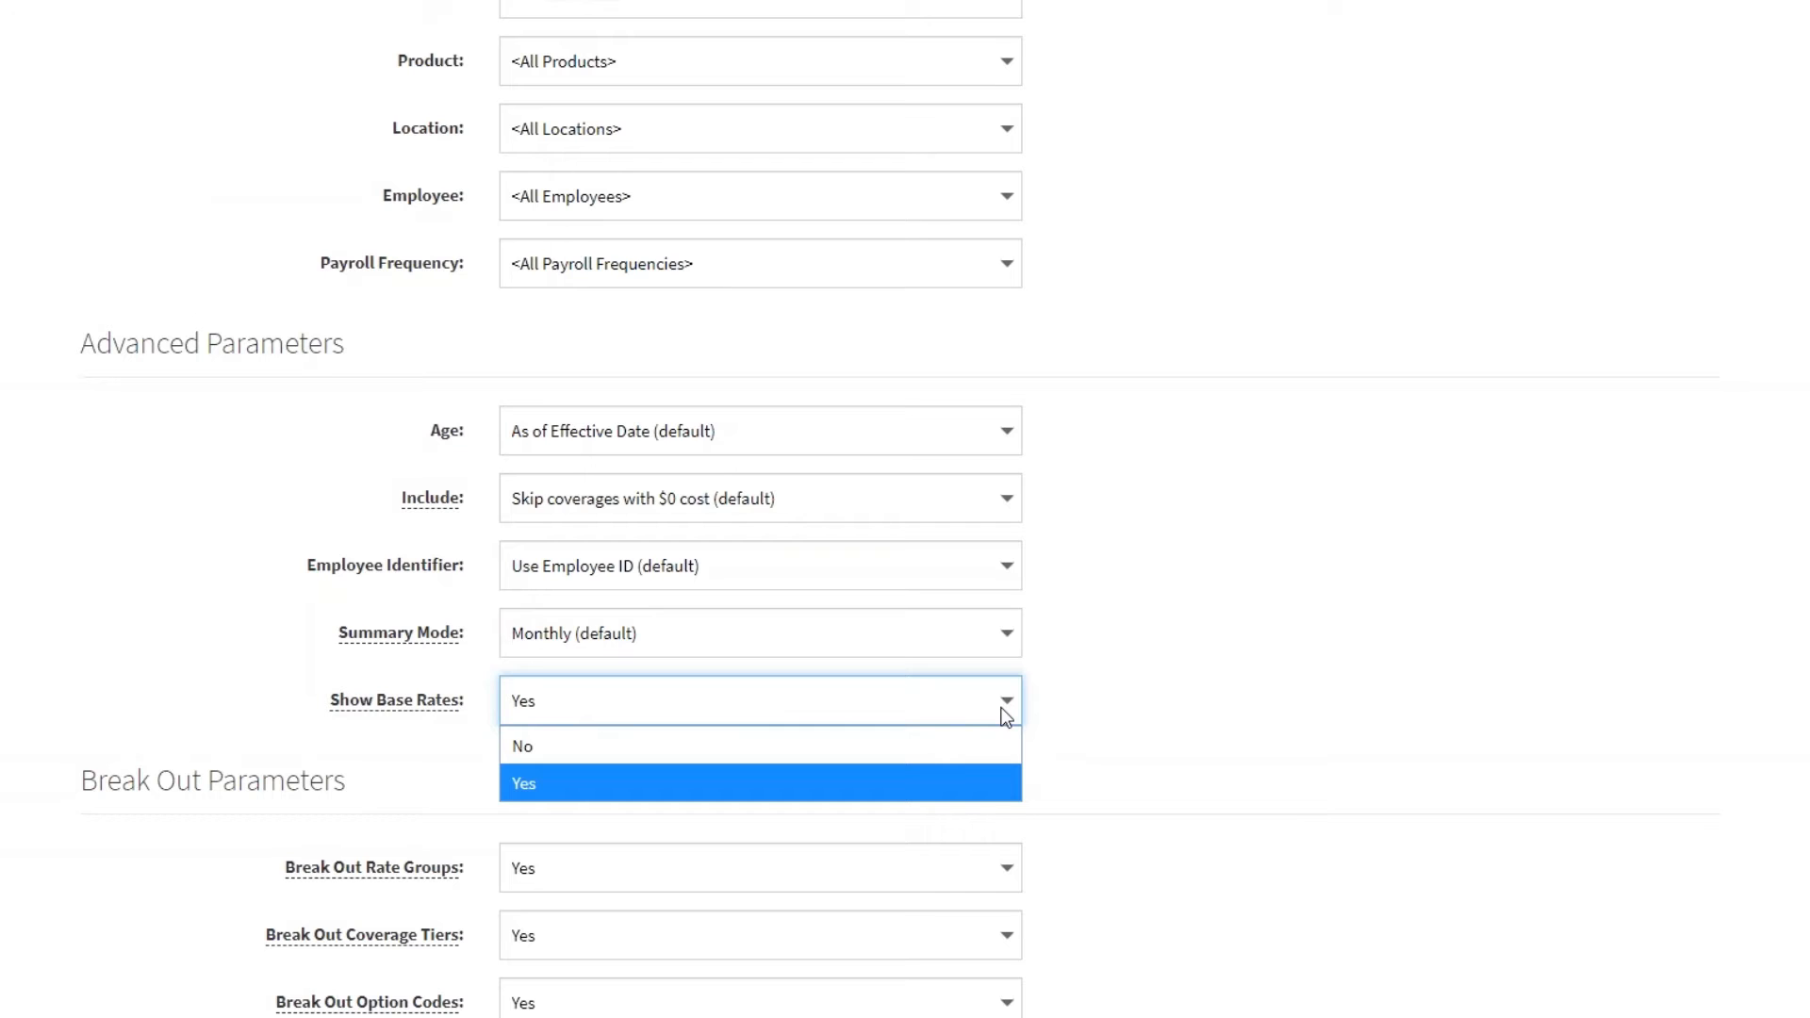
{"action": "left_click", "coordinate": [1004, 716]}
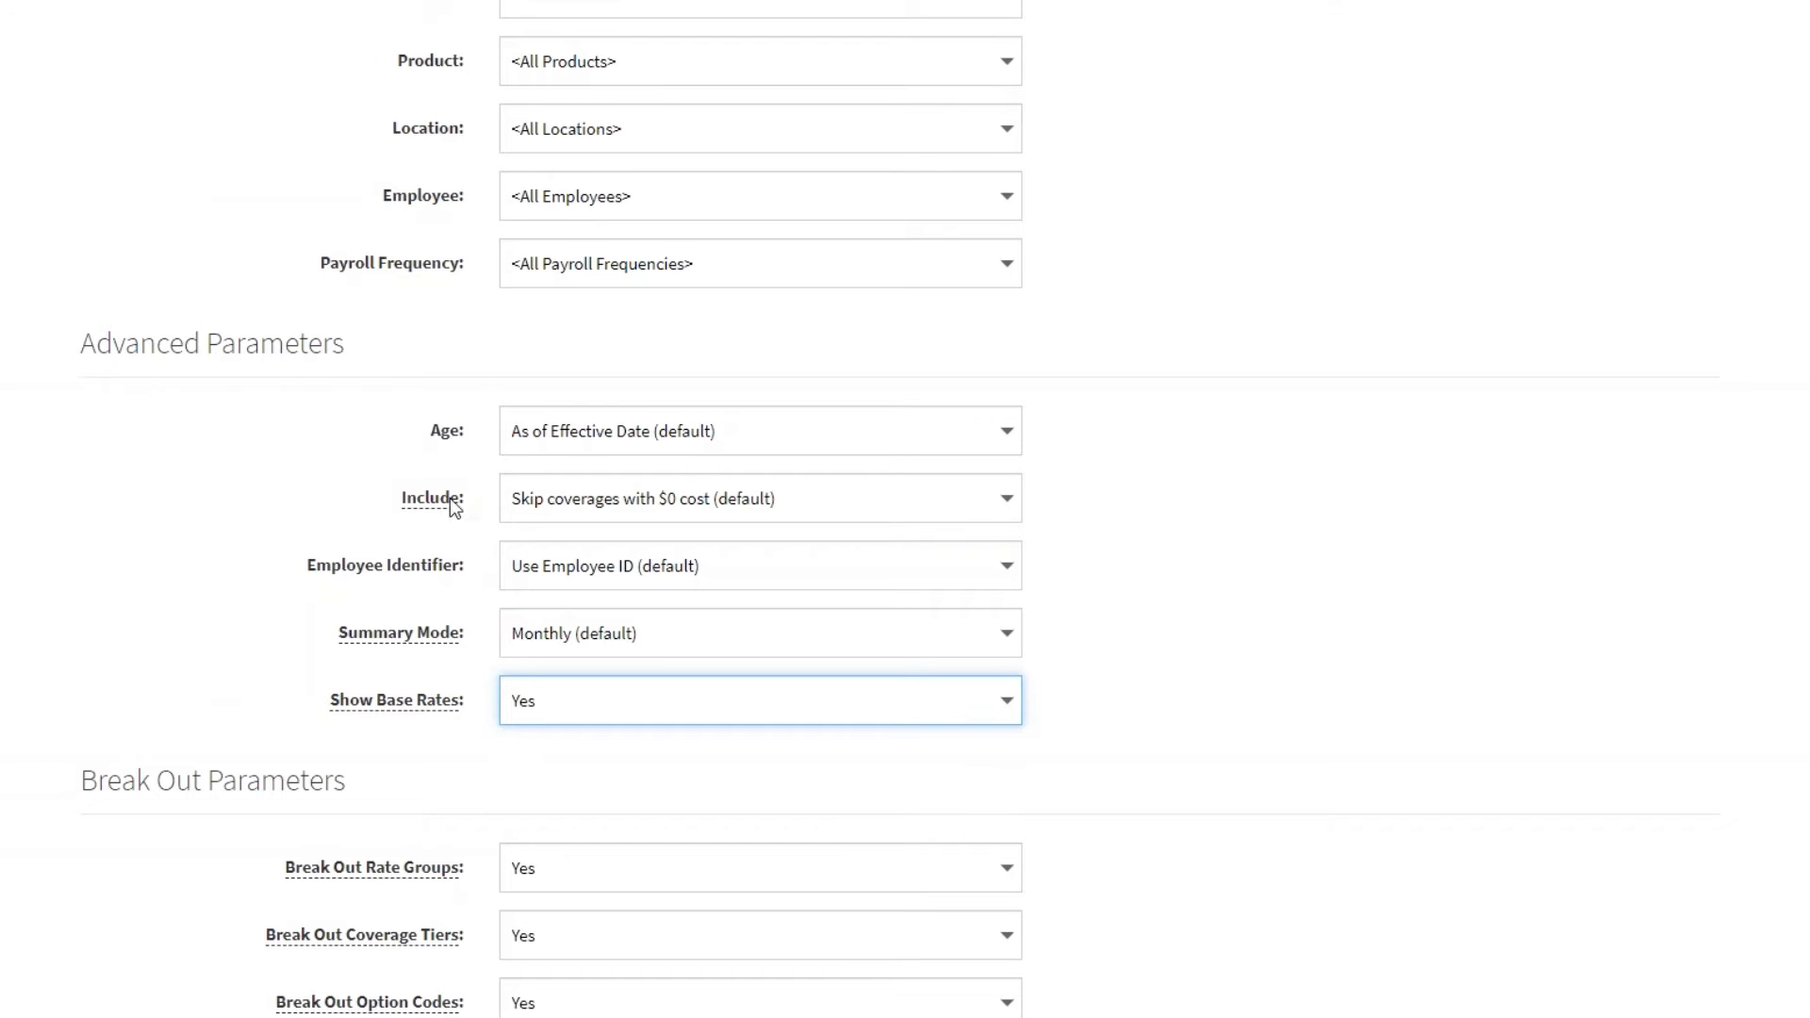
{"action": "mouse_move", "coordinate": [447, 503]}
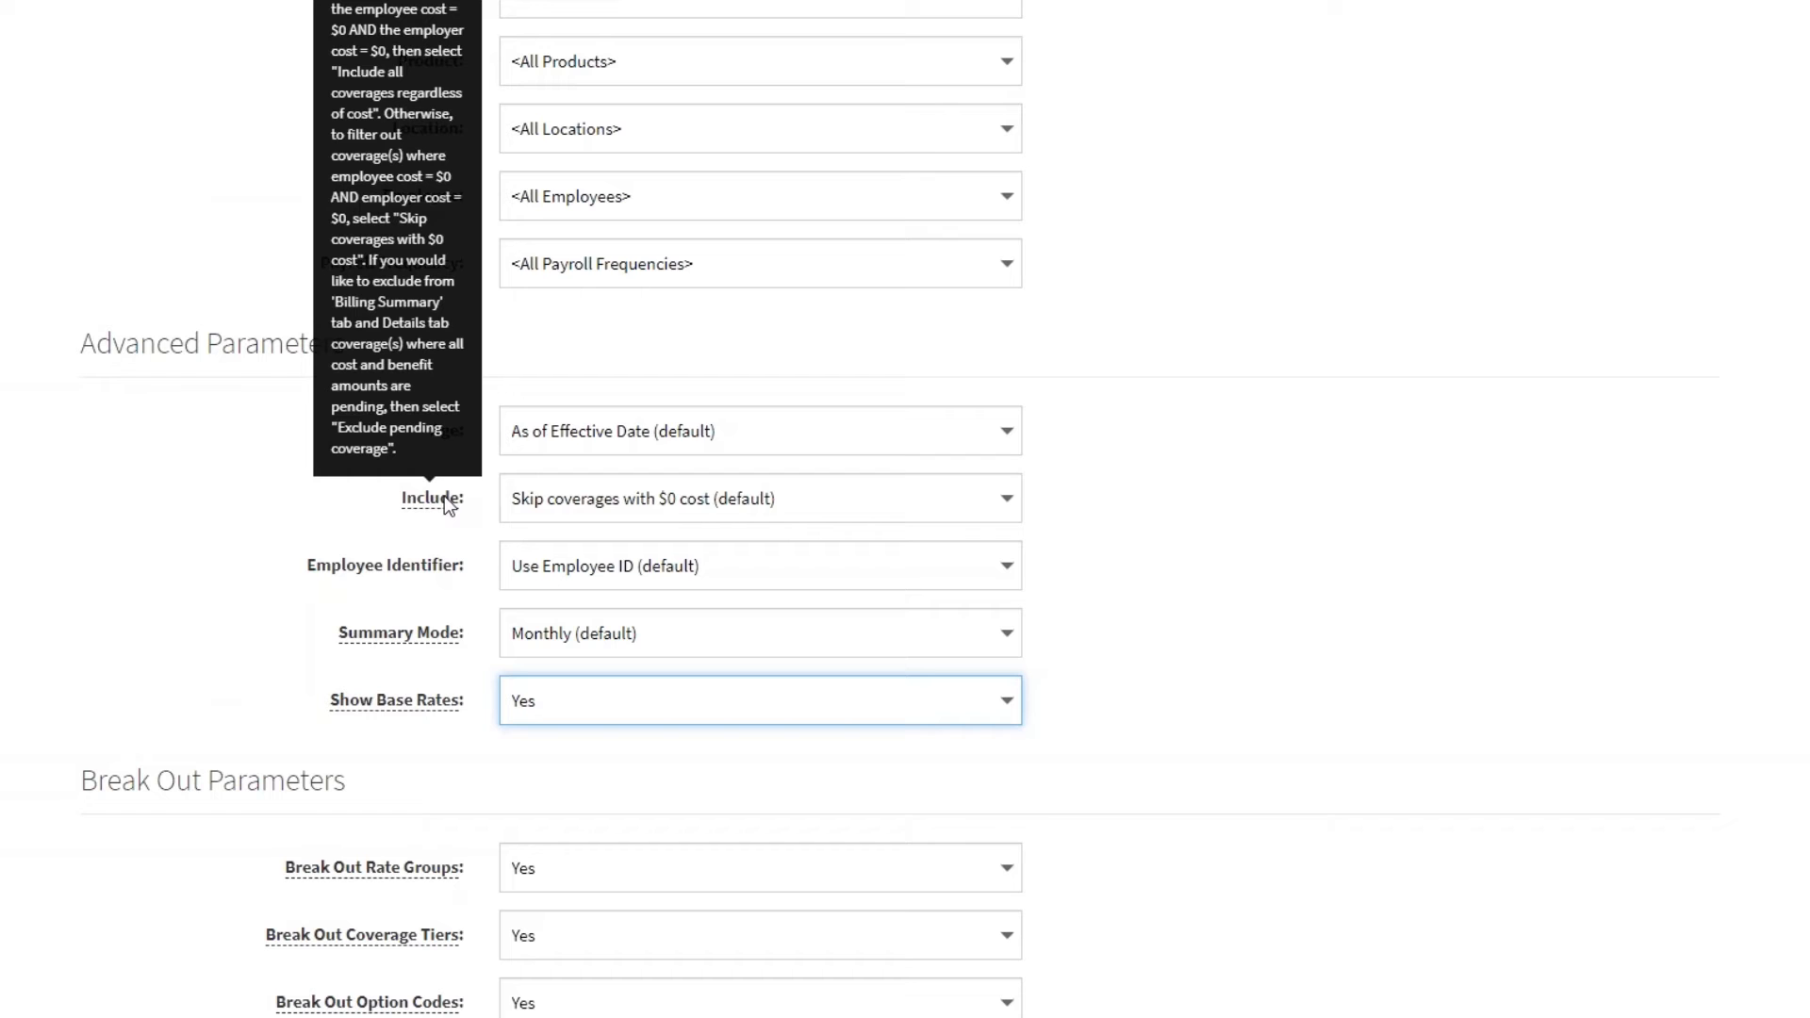
Step: Review the break out choices for rate groups, coverage tiers, option codes and gender, leaving each set to Yes
{"action": "scroll", "coordinate": [449, 496], "scroll_direction": "down", "scroll_amount": 4}
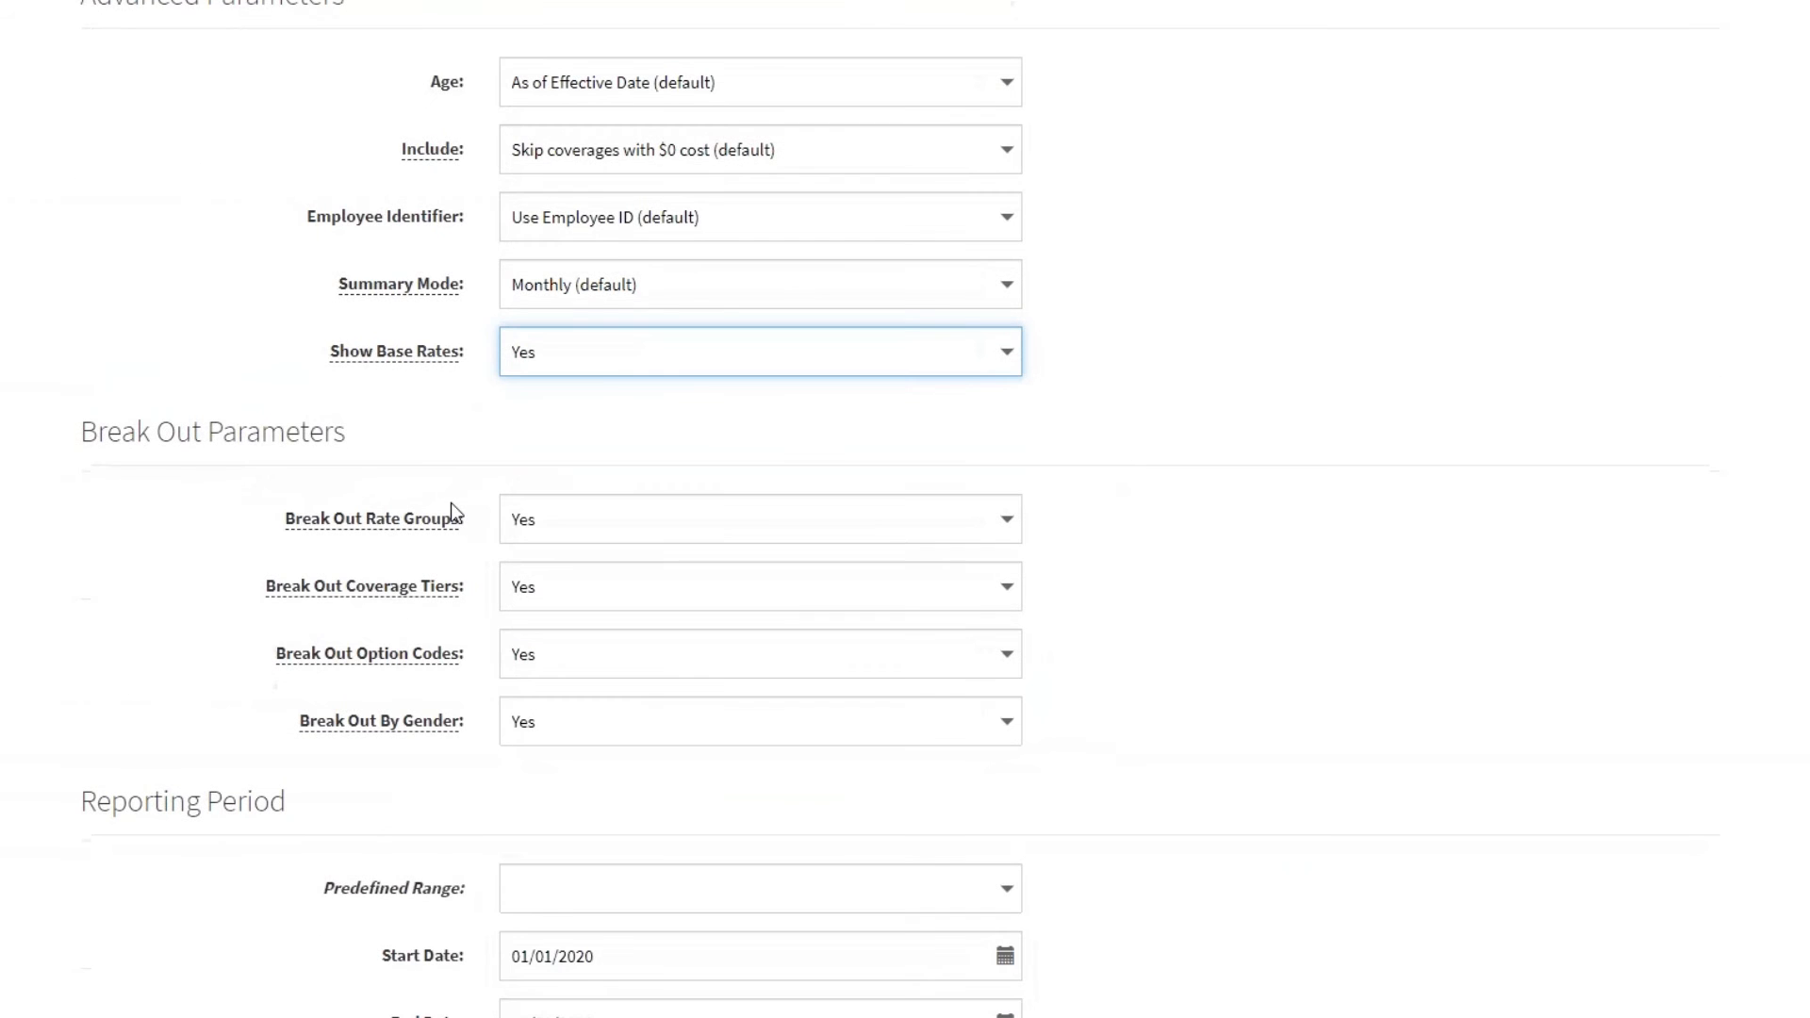
{"action": "scroll", "coordinate": [451, 509], "scroll_direction": "down", "scroll_amount": 1}
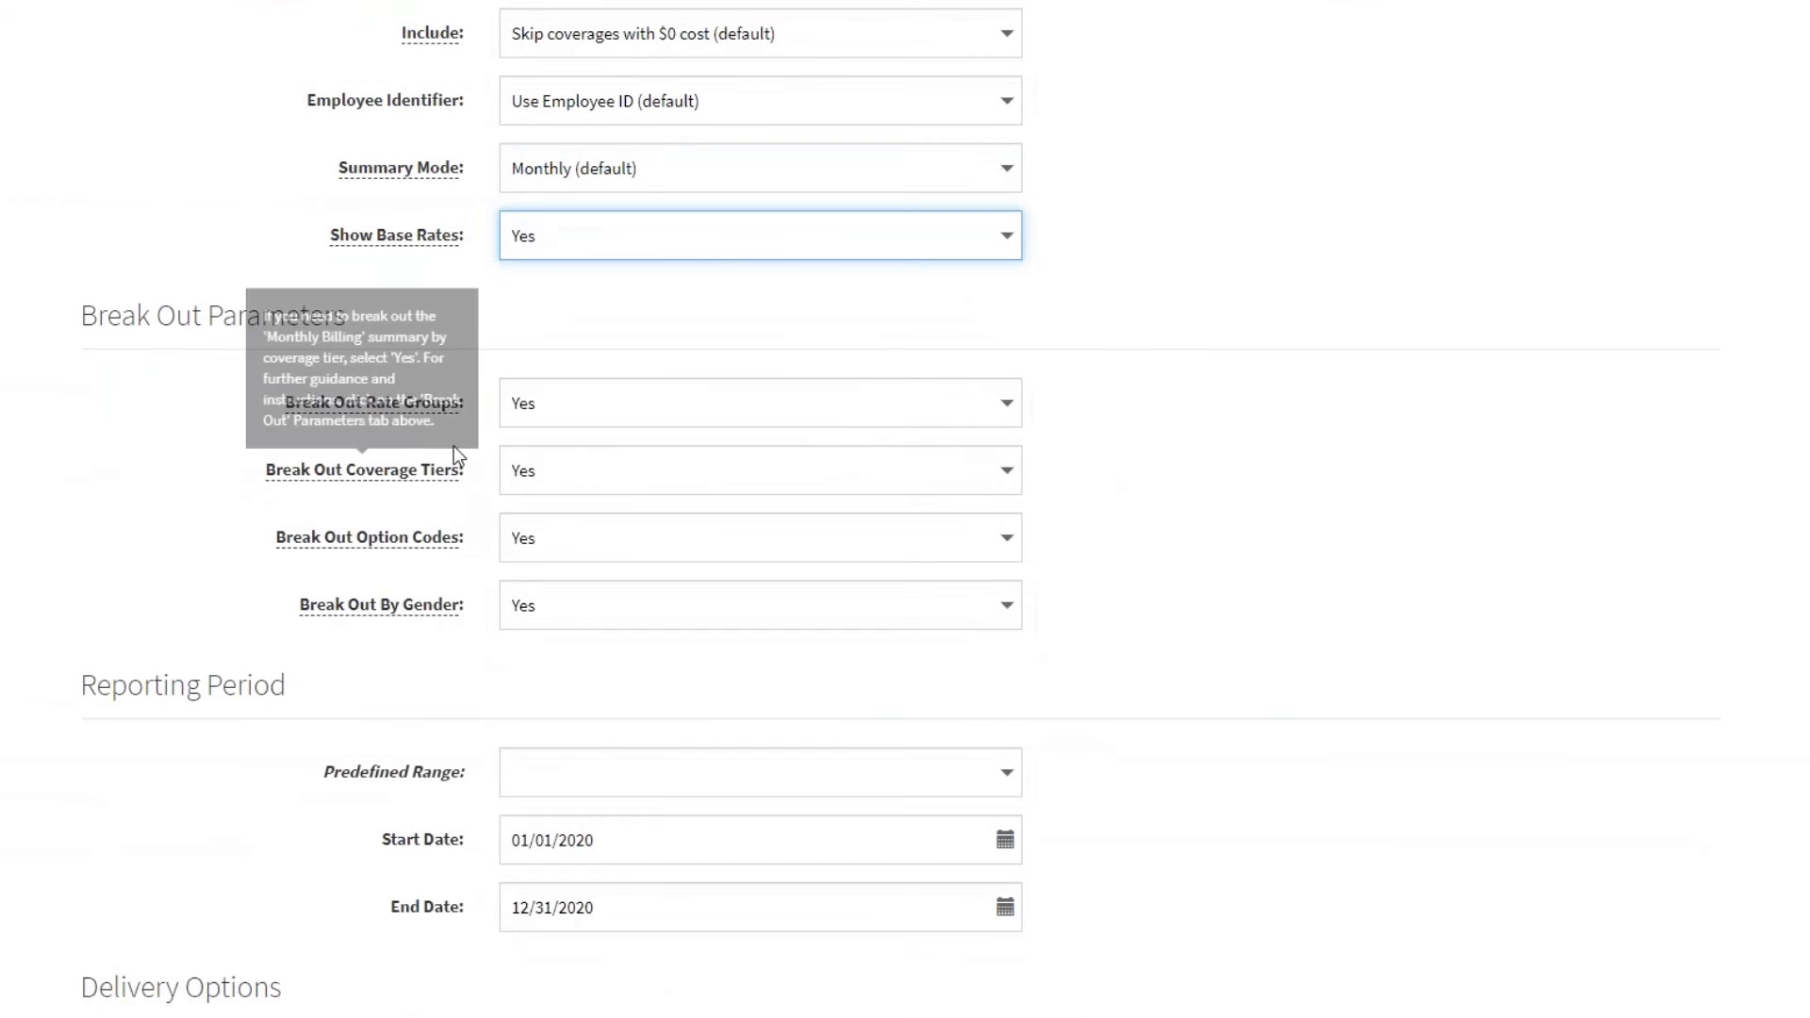
{"action": "double_click", "coordinate": [1009, 403]}
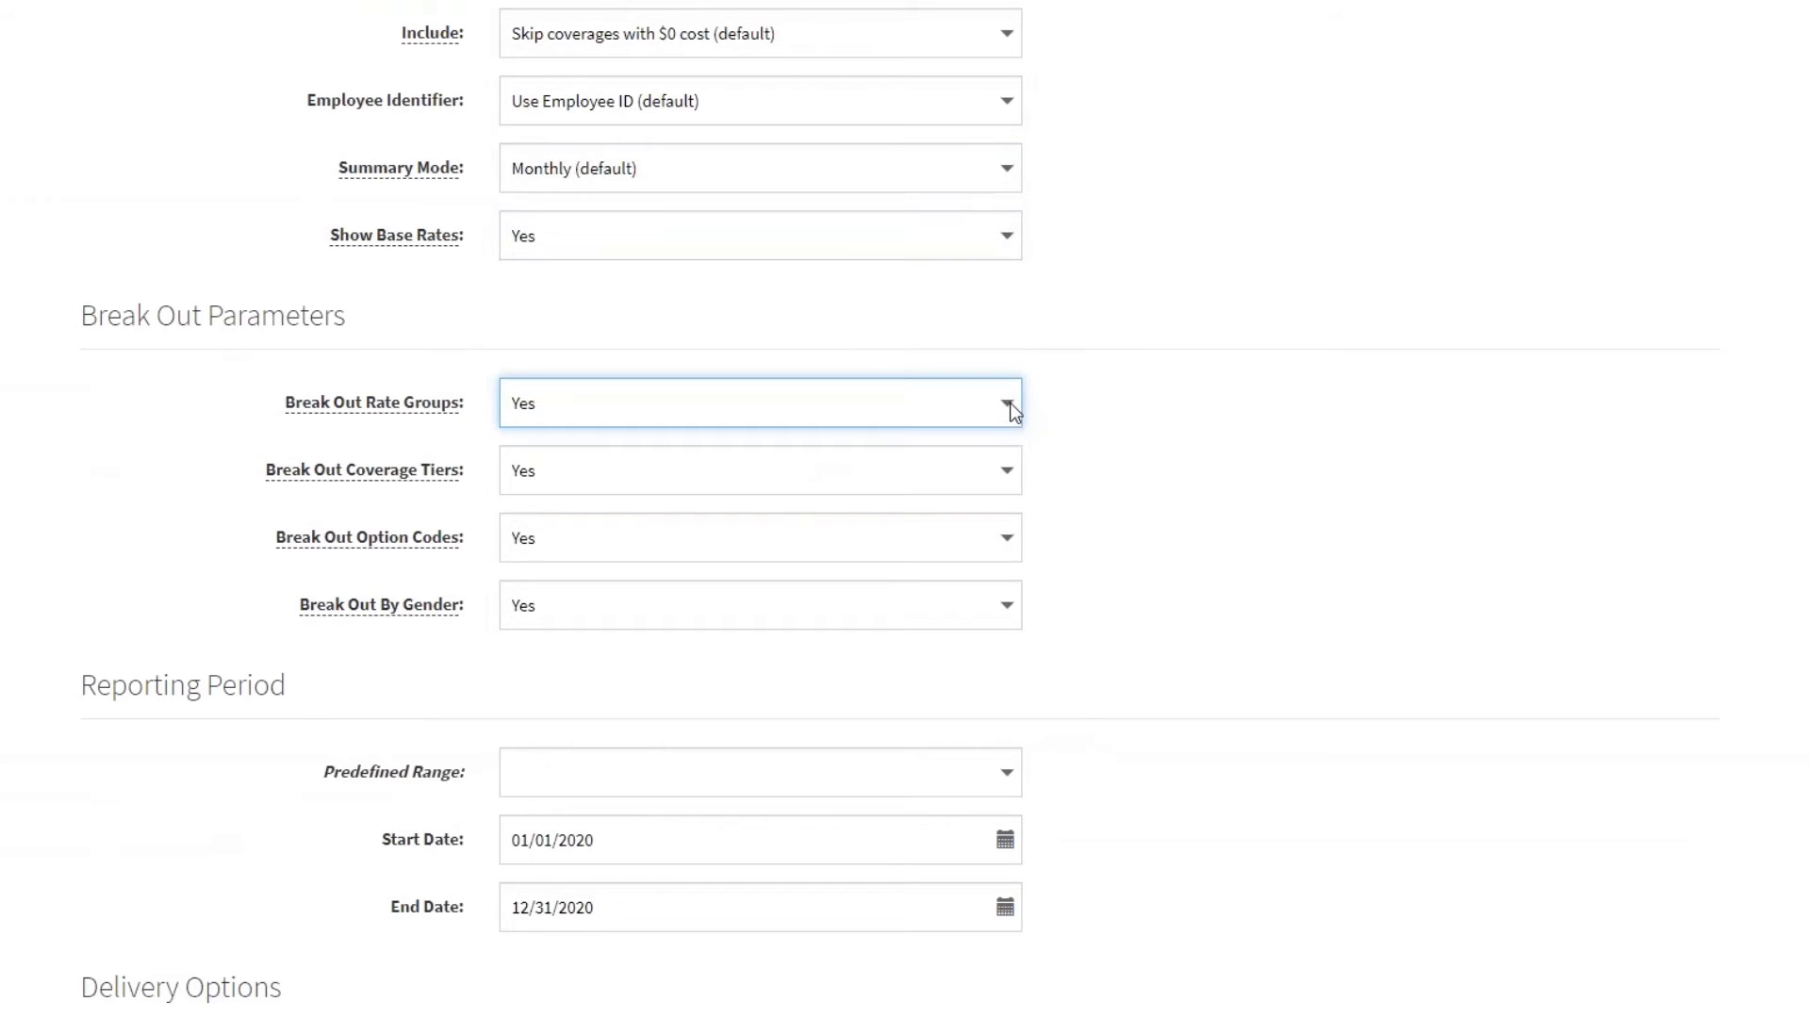
{"action": "left_click", "coordinate": [1009, 474]}
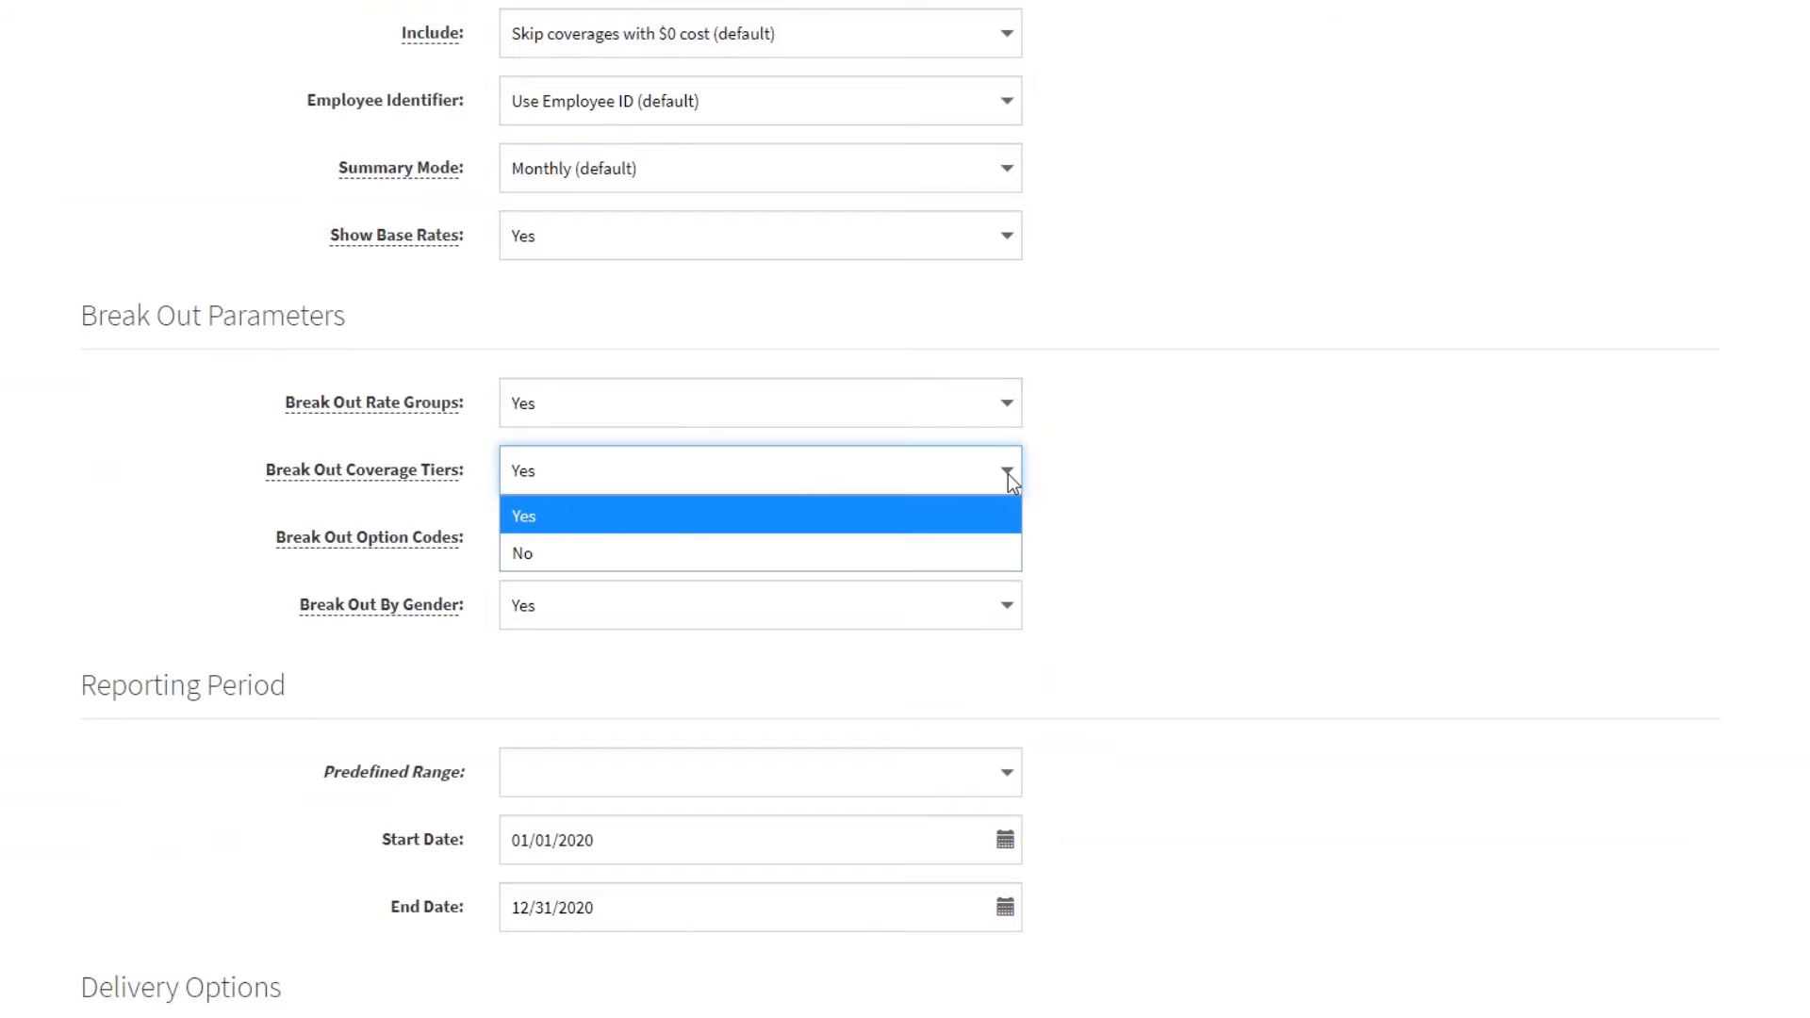
{"action": "left_click", "coordinate": [1008, 514]}
{"action": "left_click", "coordinate": [1008, 539]}
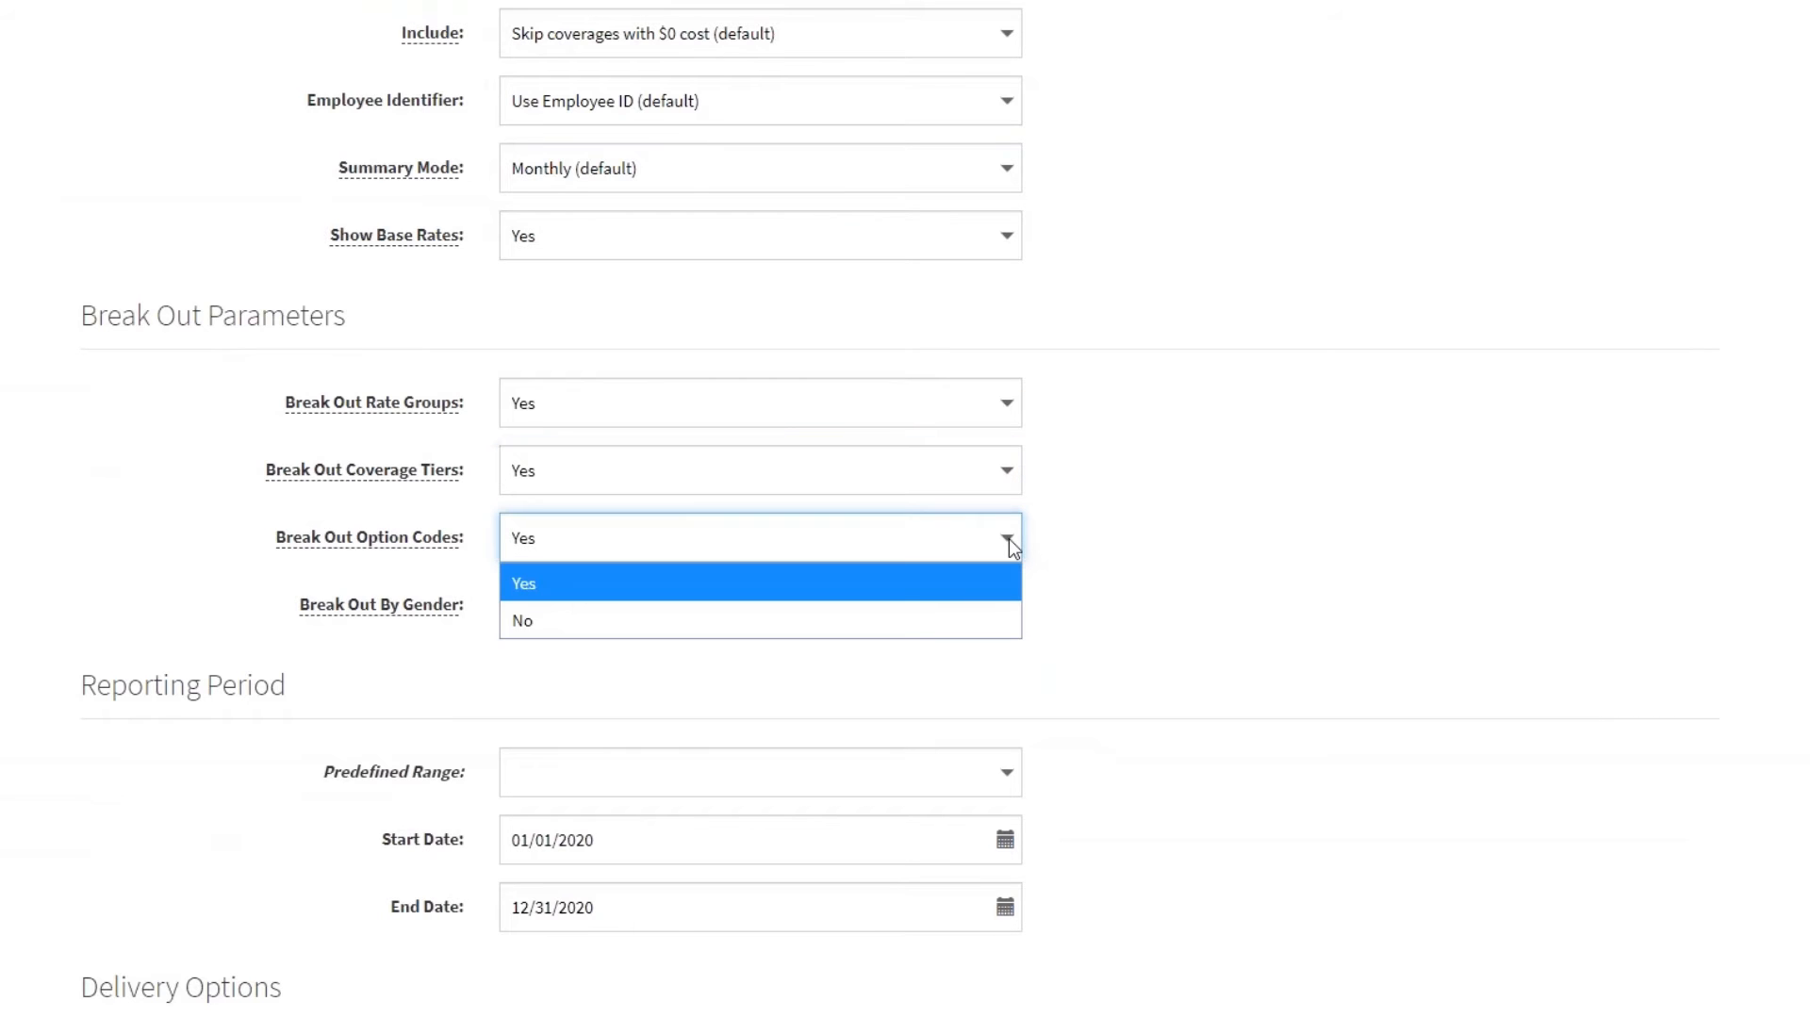
{"action": "left_click", "coordinate": [1008, 539]}
{"action": "left_click", "coordinate": [1008, 620]}
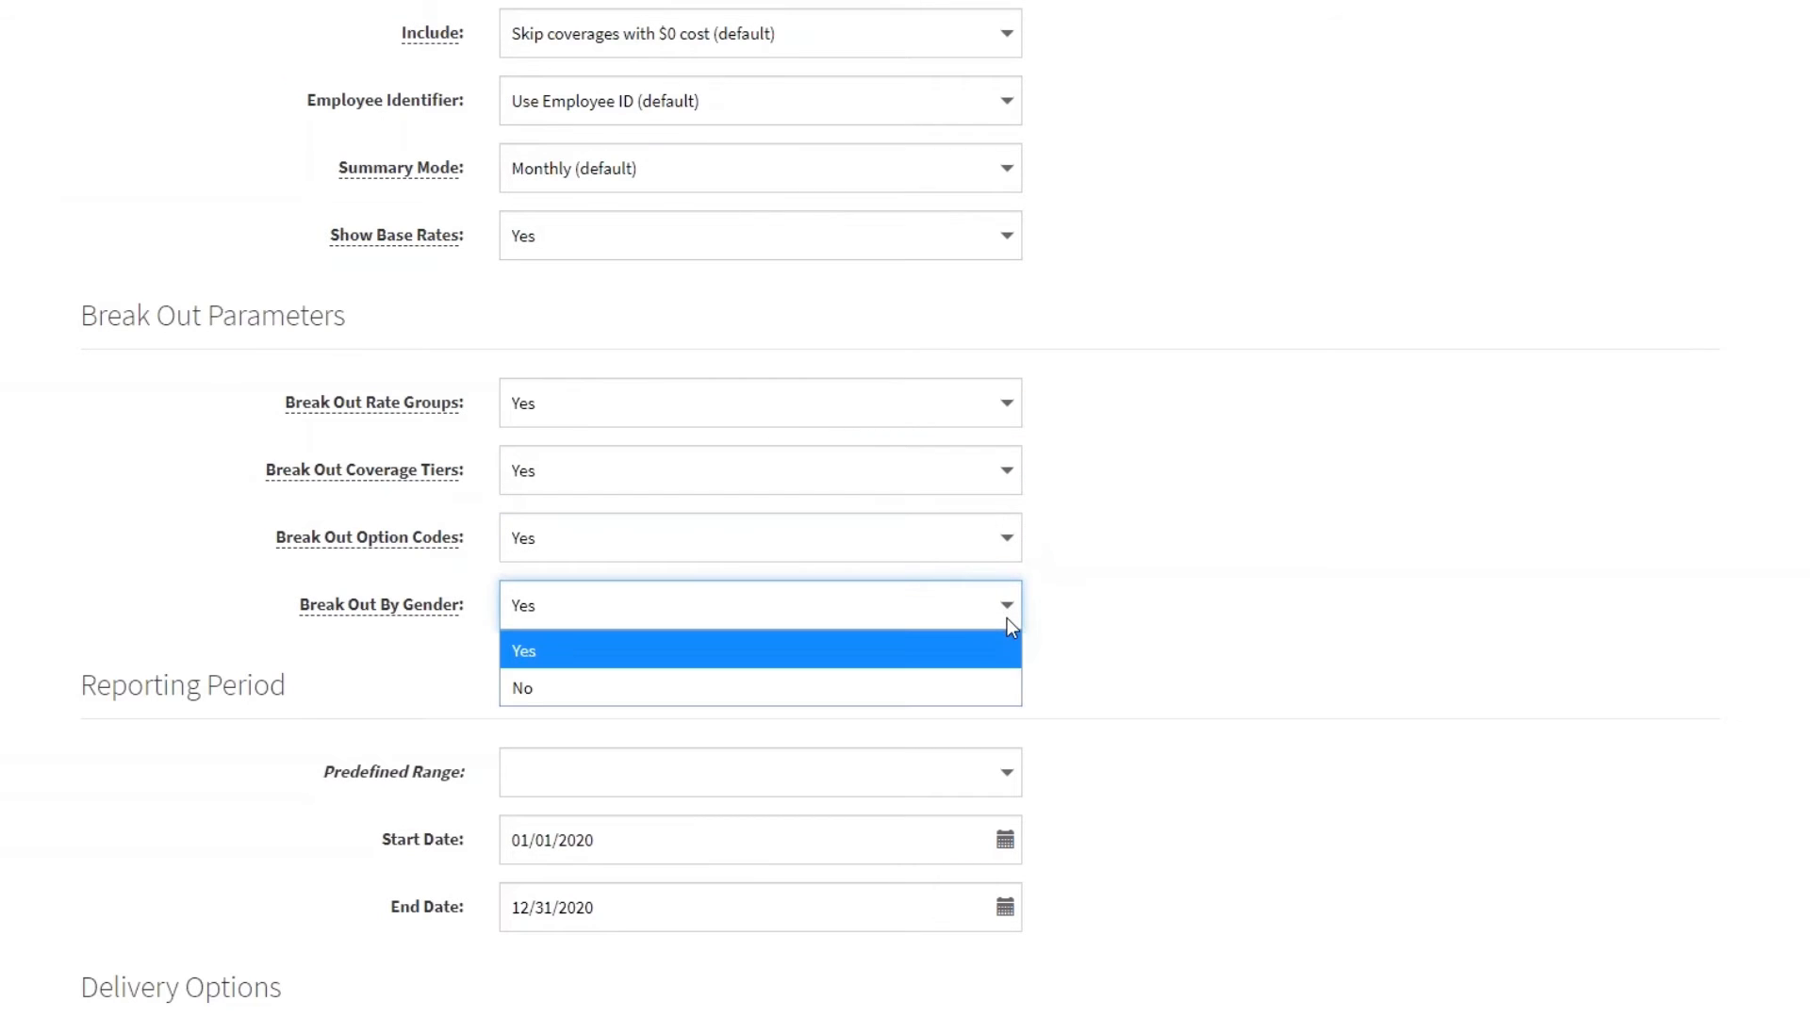
{"action": "left_click", "coordinate": [1008, 620]}
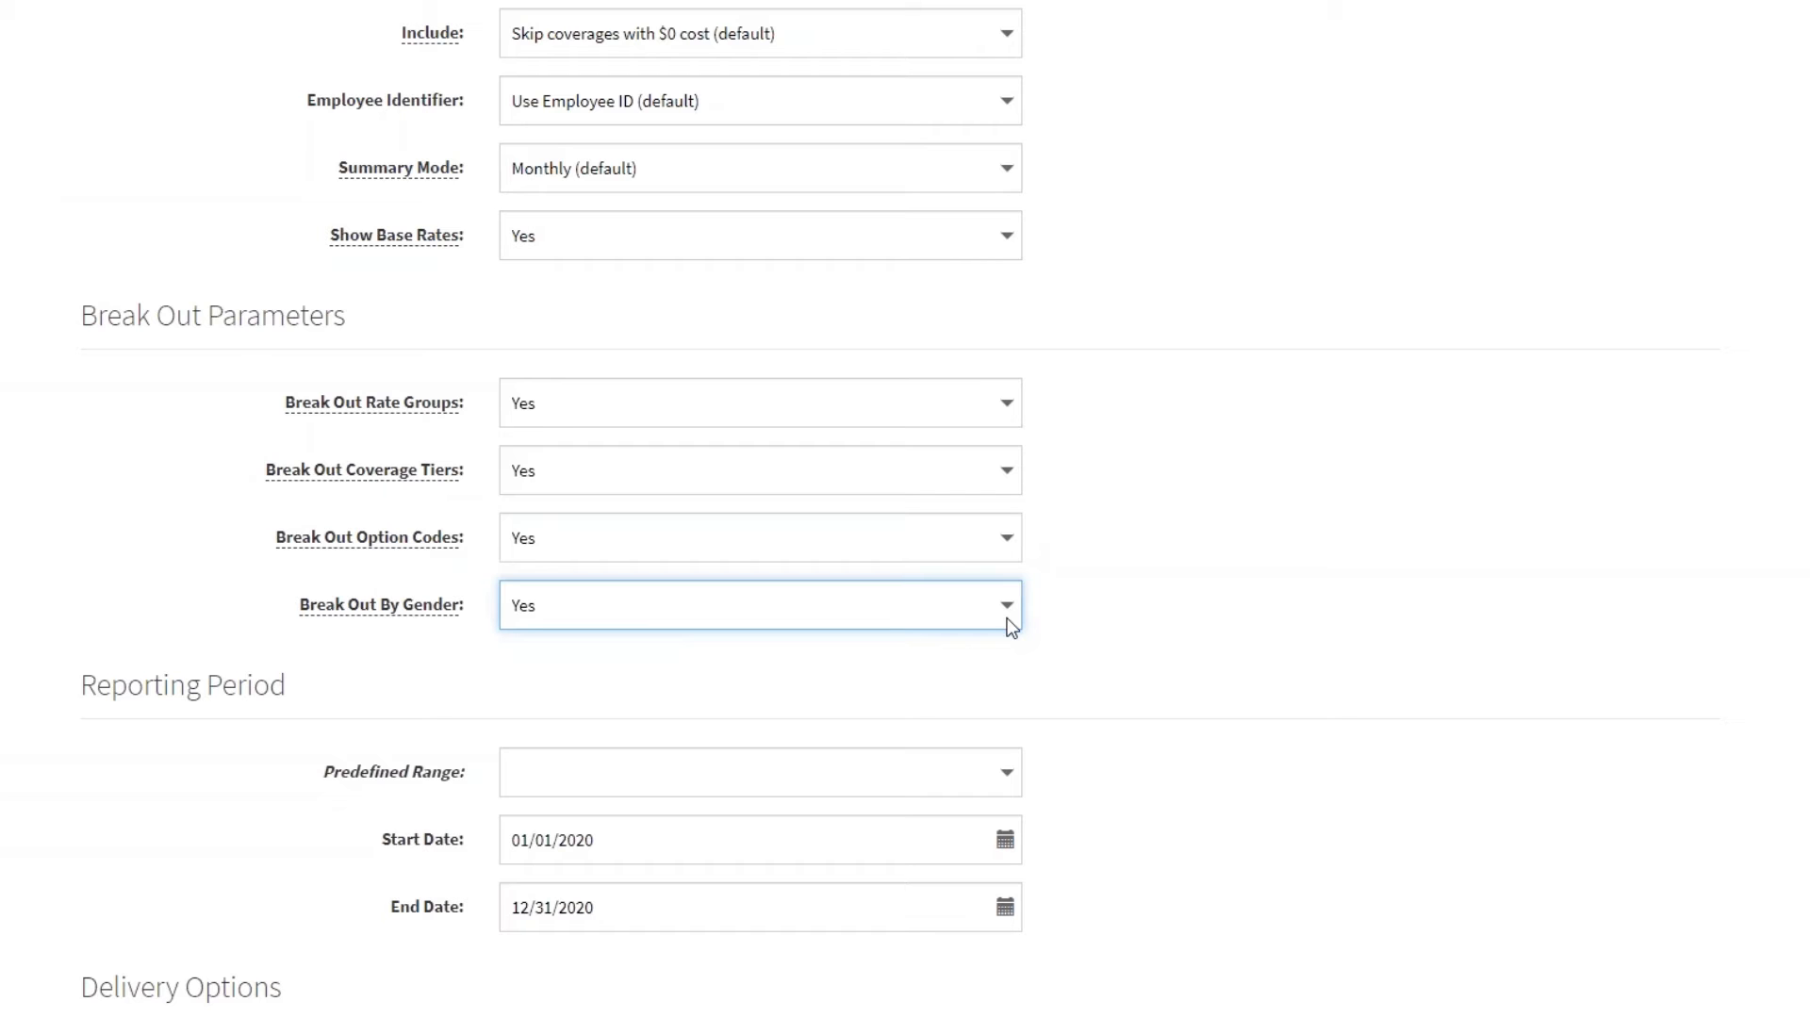
Step: Set the reporting period to the Current Month predefined range, 08/01/2019 to 08/31/2019, and check both dates
{"action": "scroll", "coordinate": [1007, 622], "scroll_direction": "down", "scroll_amount": 4}
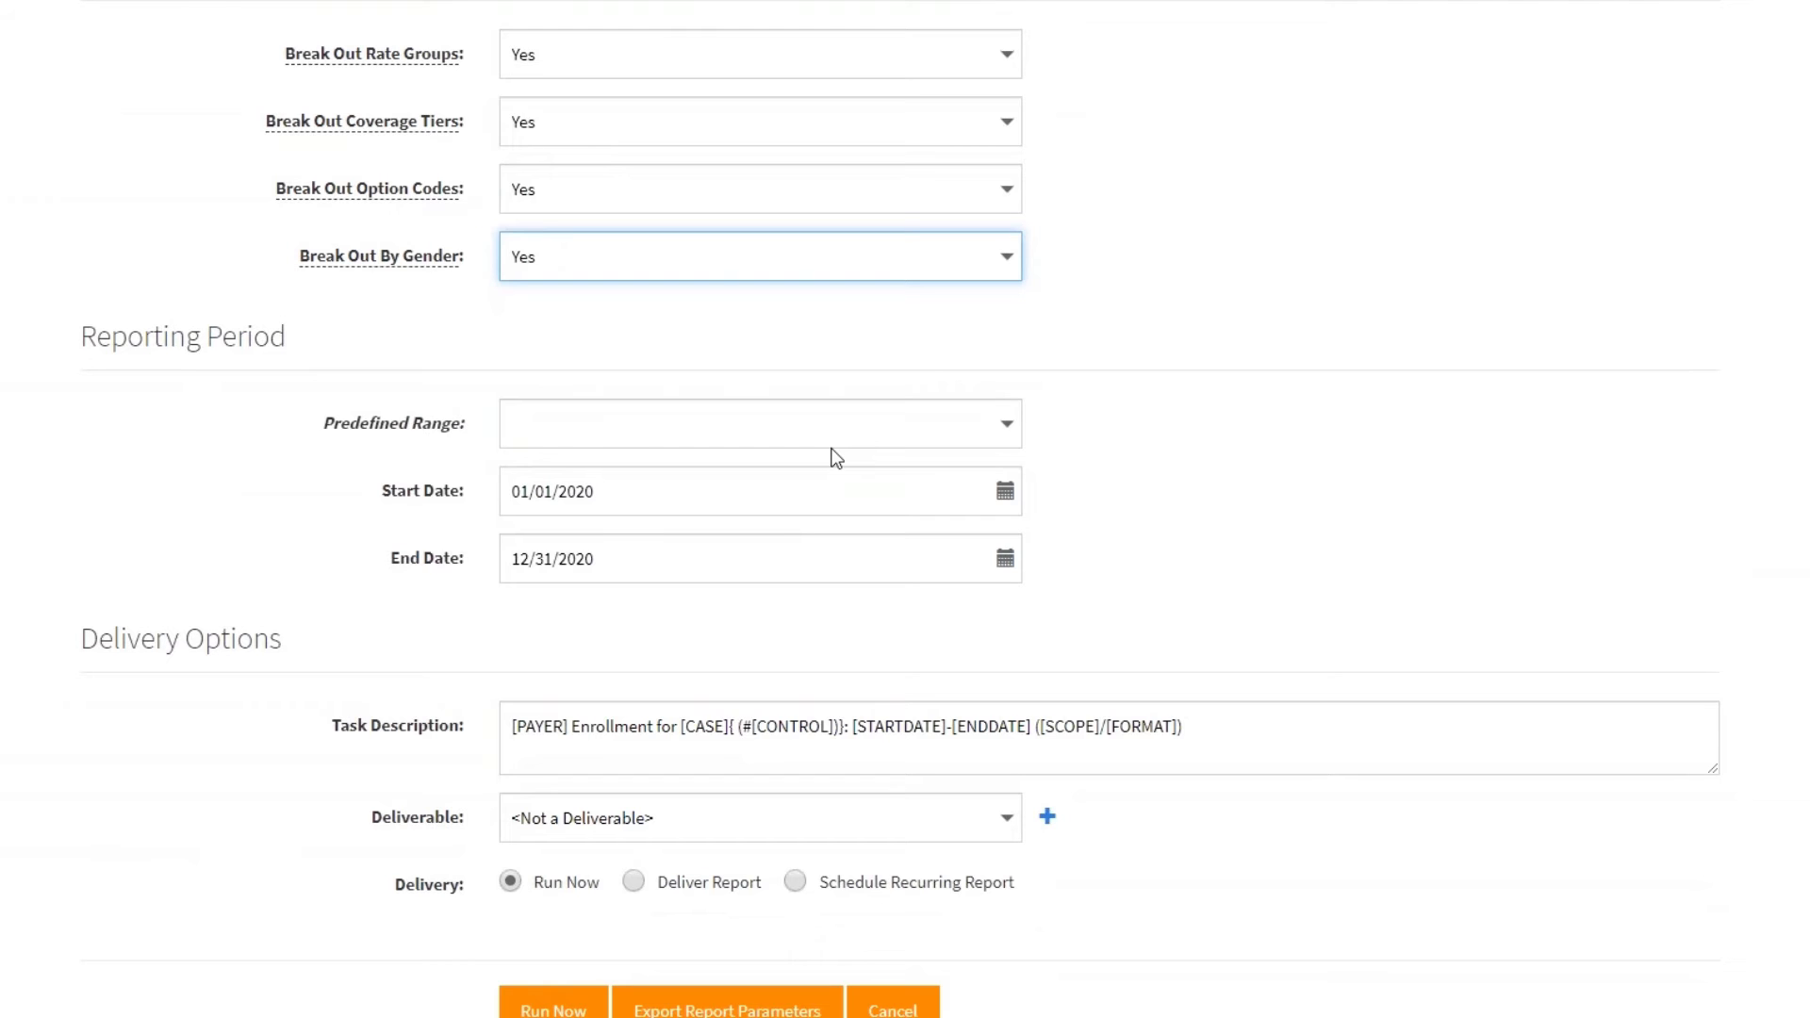
{"action": "left_click", "coordinate": [832, 431]}
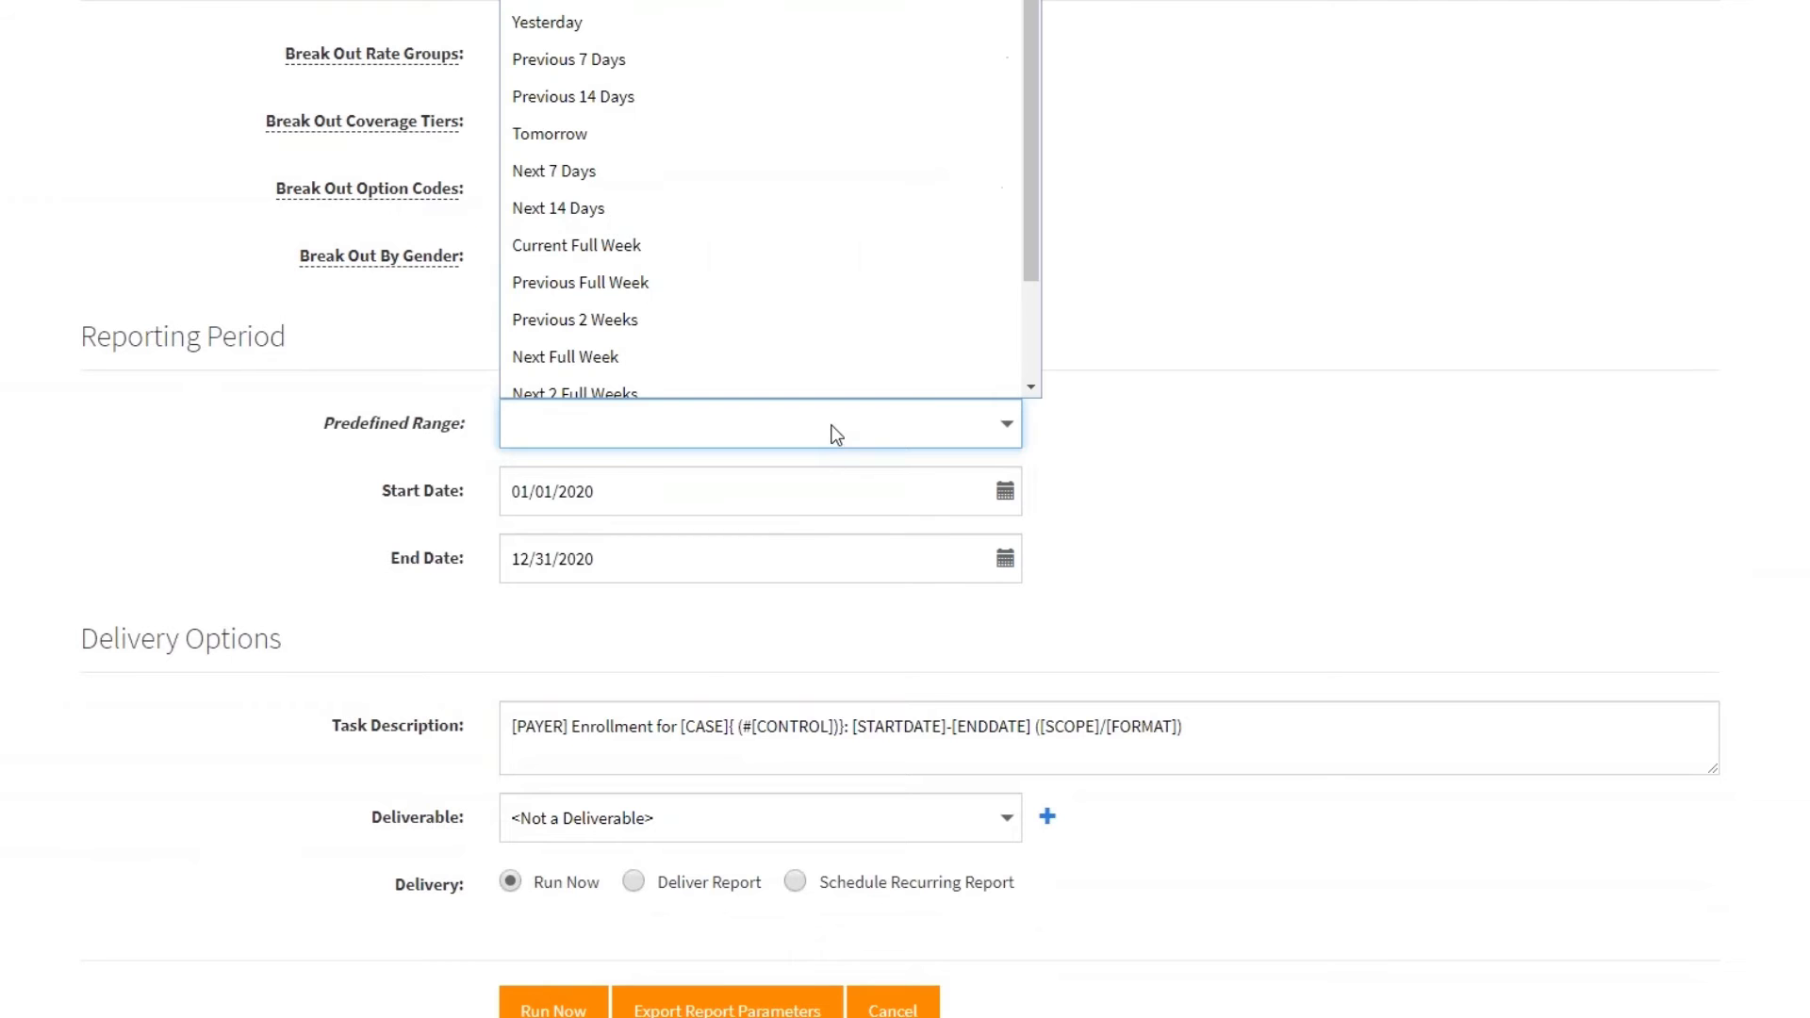
{"action": "scroll", "coordinate": [680, 343], "scroll_direction": "down", "scroll_amount": 2}
{"action": "left_click", "coordinate": [680, 343]}
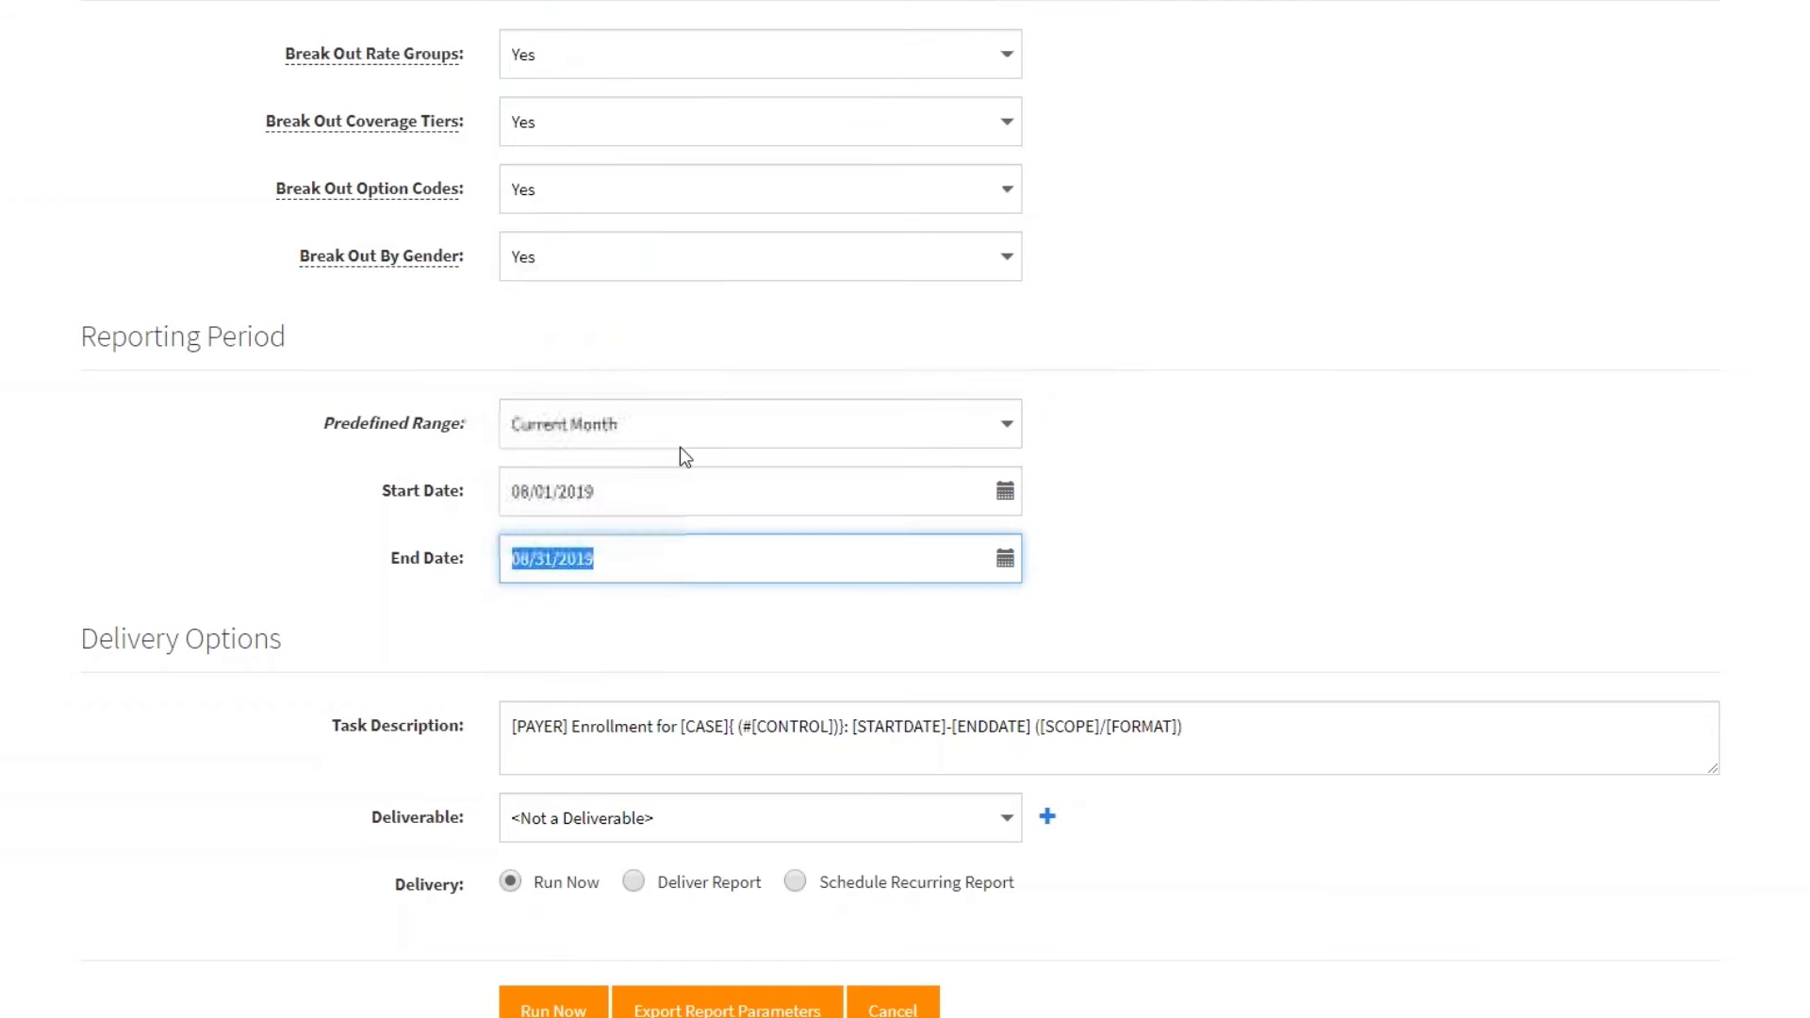
{"action": "left_click", "coordinate": [644, 491]}
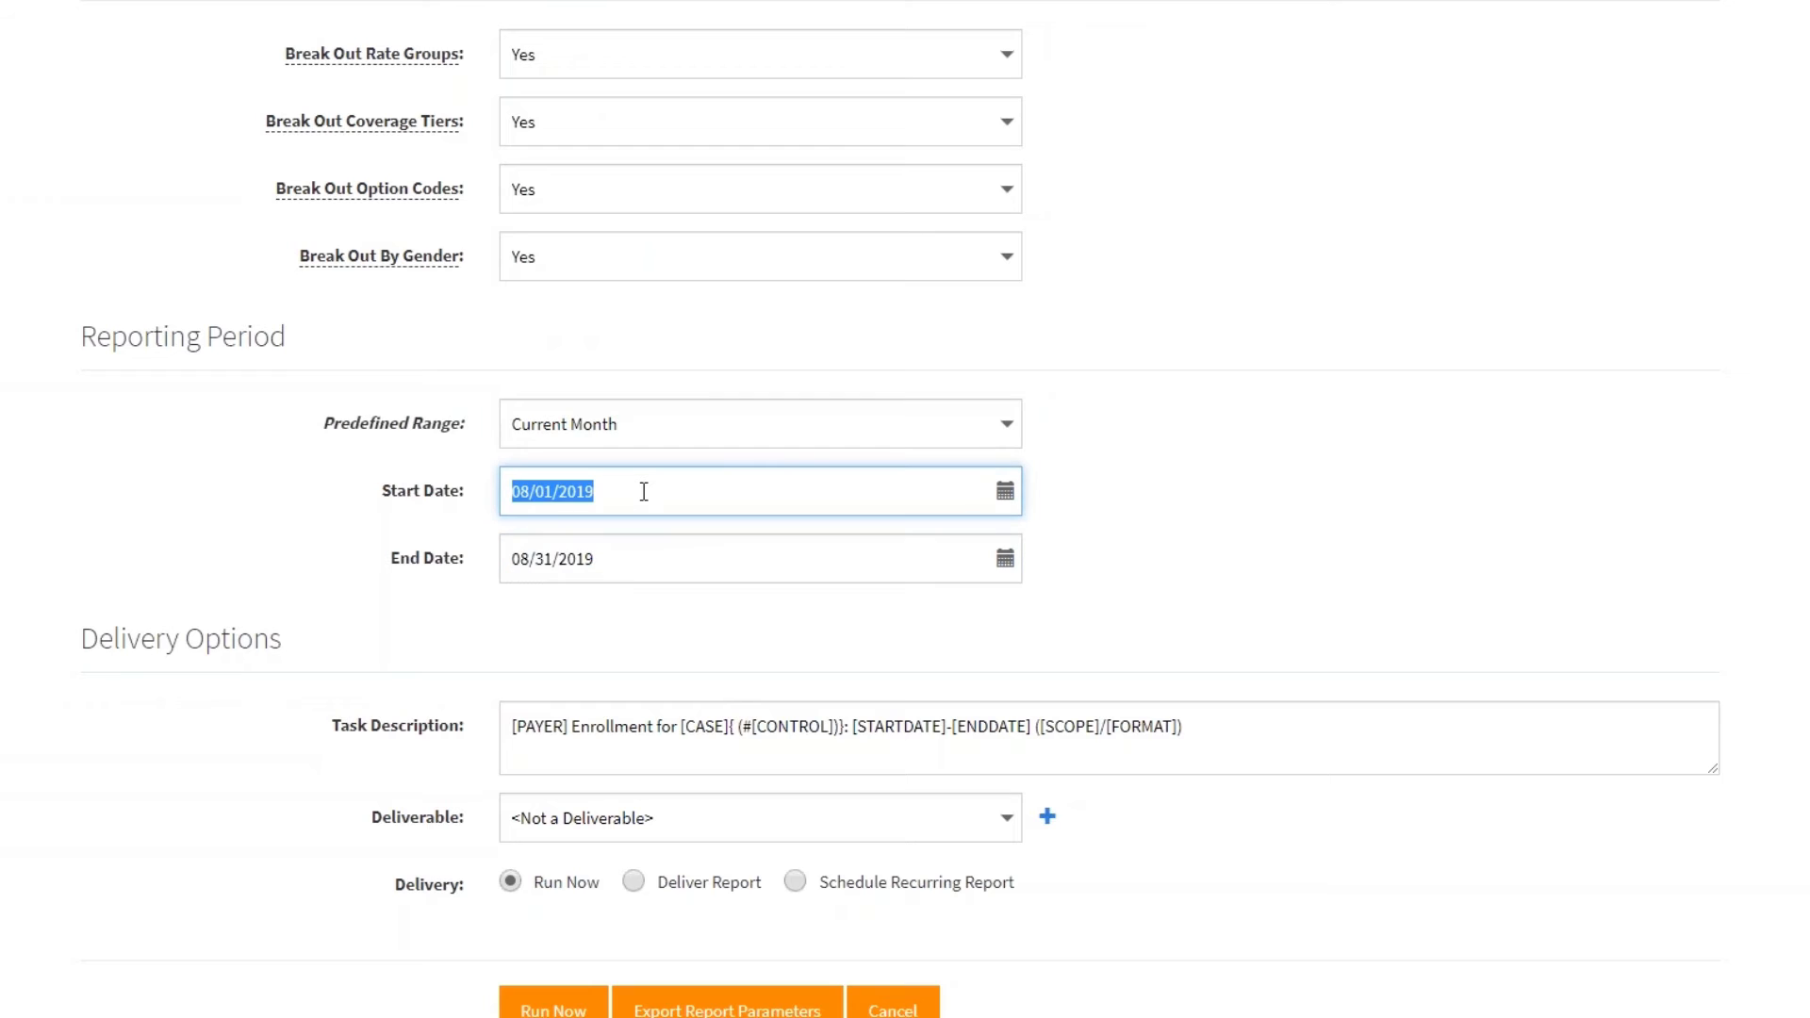
{"action": "left_click", "coordinate": [638, 561]}
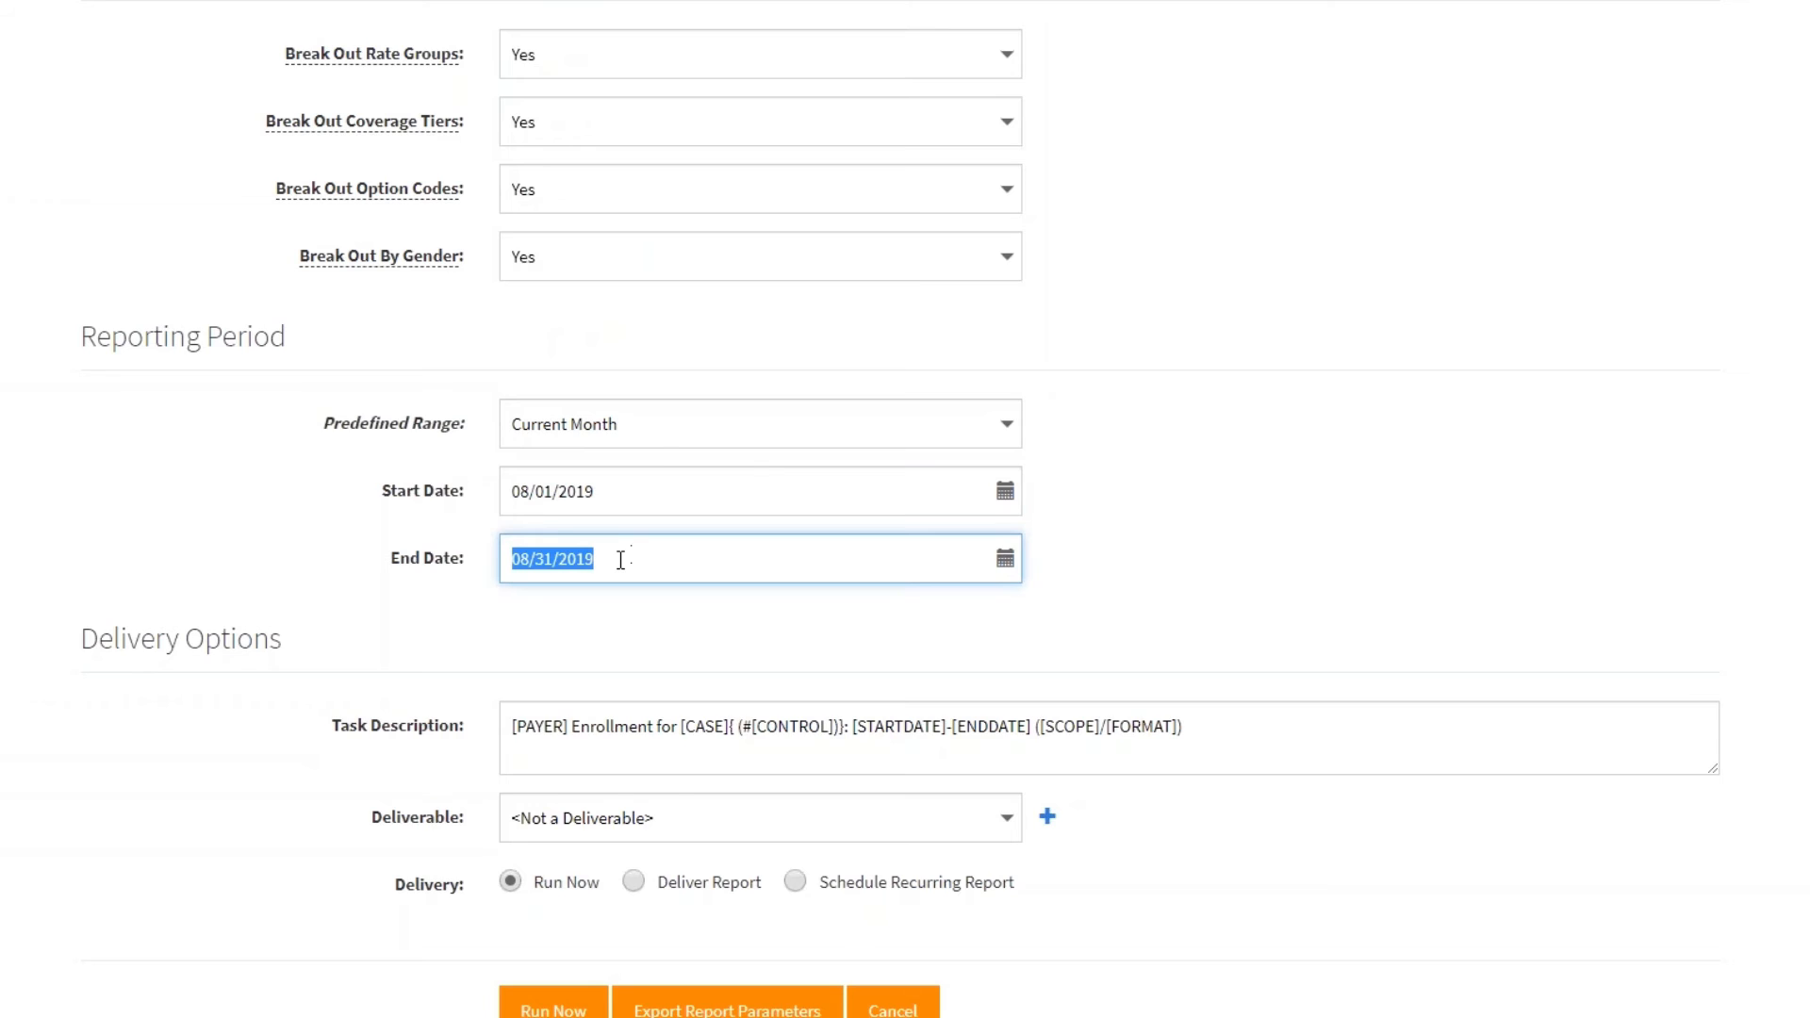
Step: Switch the delivery option to Deliver Report and review its sender, recipient and notification settings
{"action": "scroll", "coordinate": [619, 557], "scroll_direction": "down", "scroll_amount": 2}
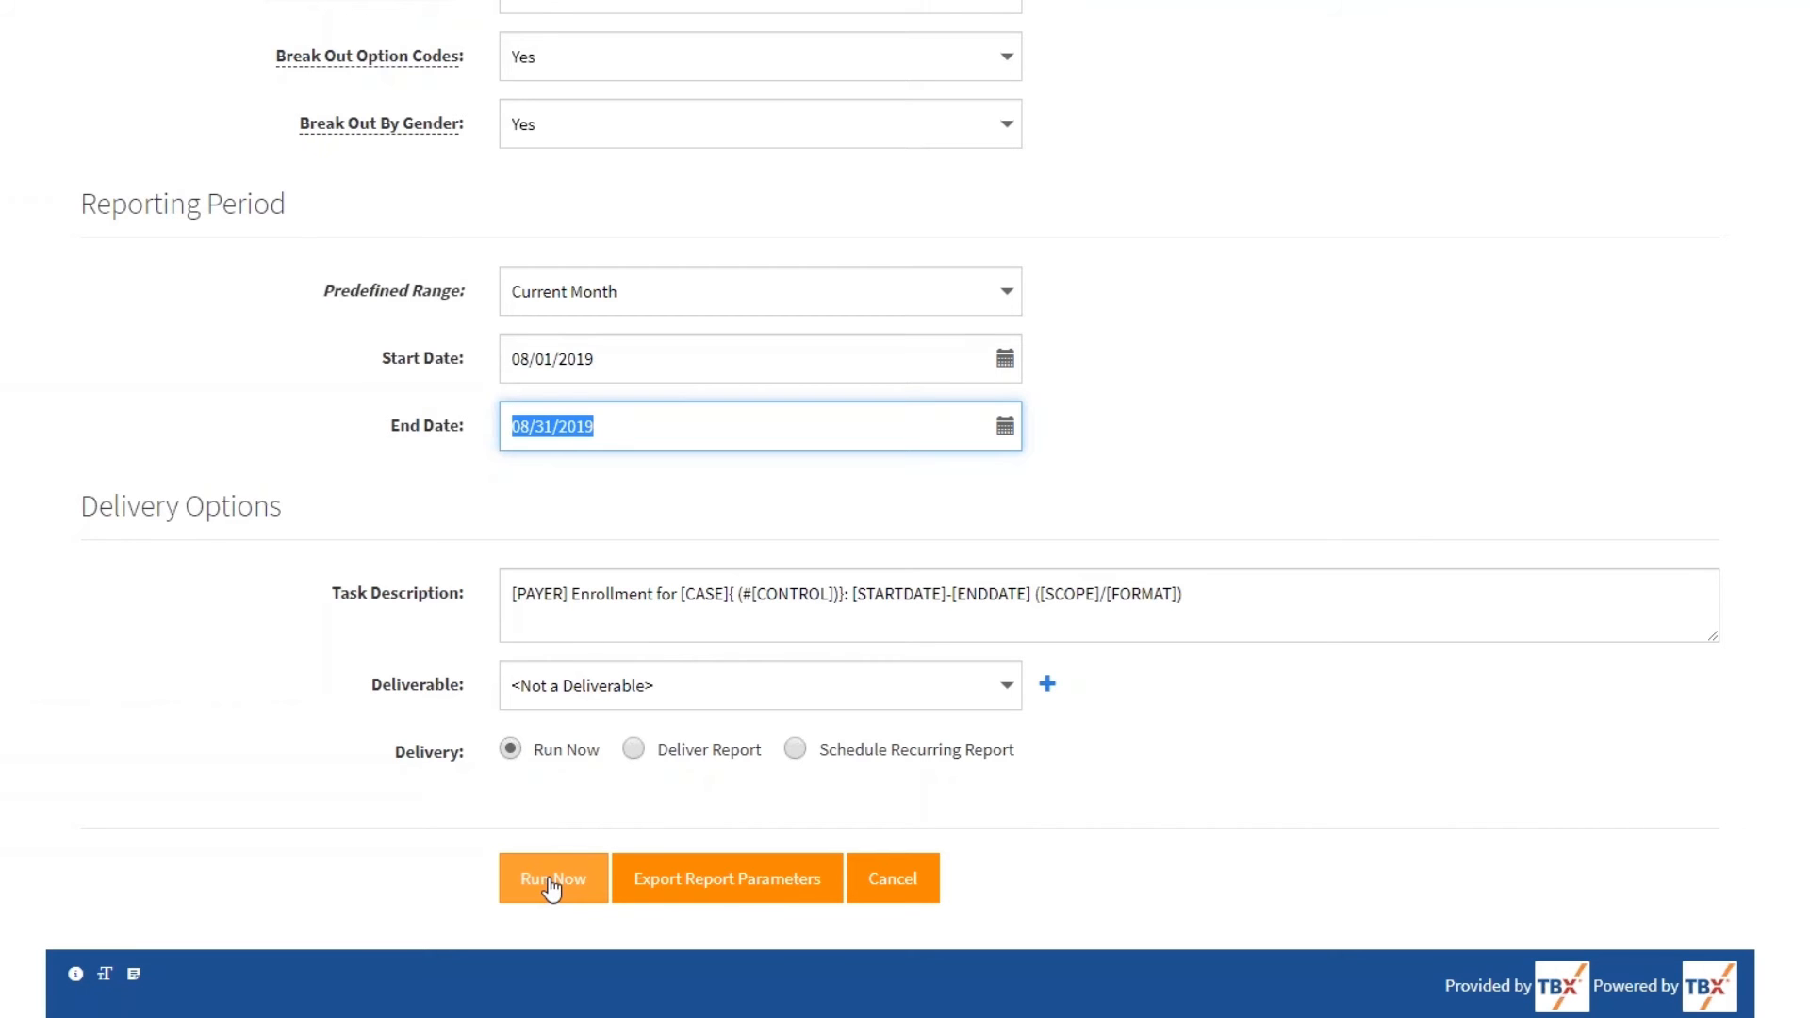
{"action": "left_click", "coordinate": [634, 750]}
{"action": "scroll", "coordinate": [635, 750], "scroll_direction": "down", "scroll_amount": 1}
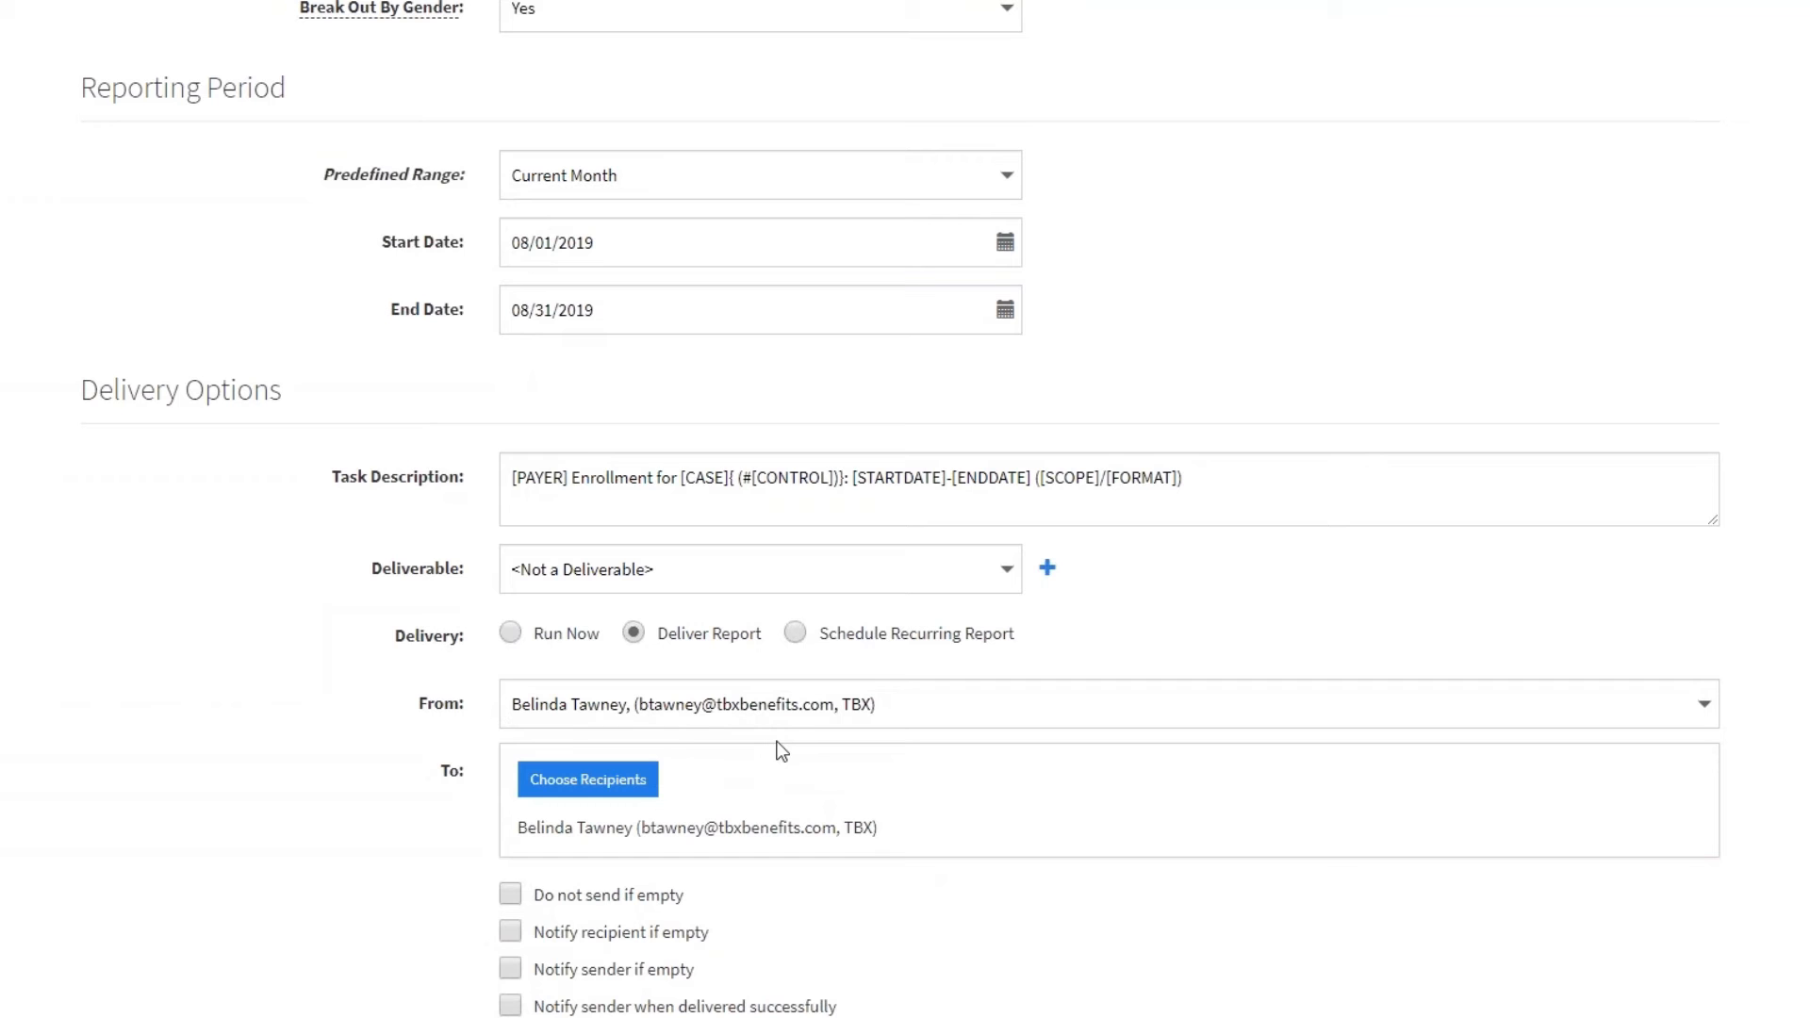
{"action": "scroll", "coordinate": [782, 750], "scroll_direction": "down", "scroll_amount": 1}
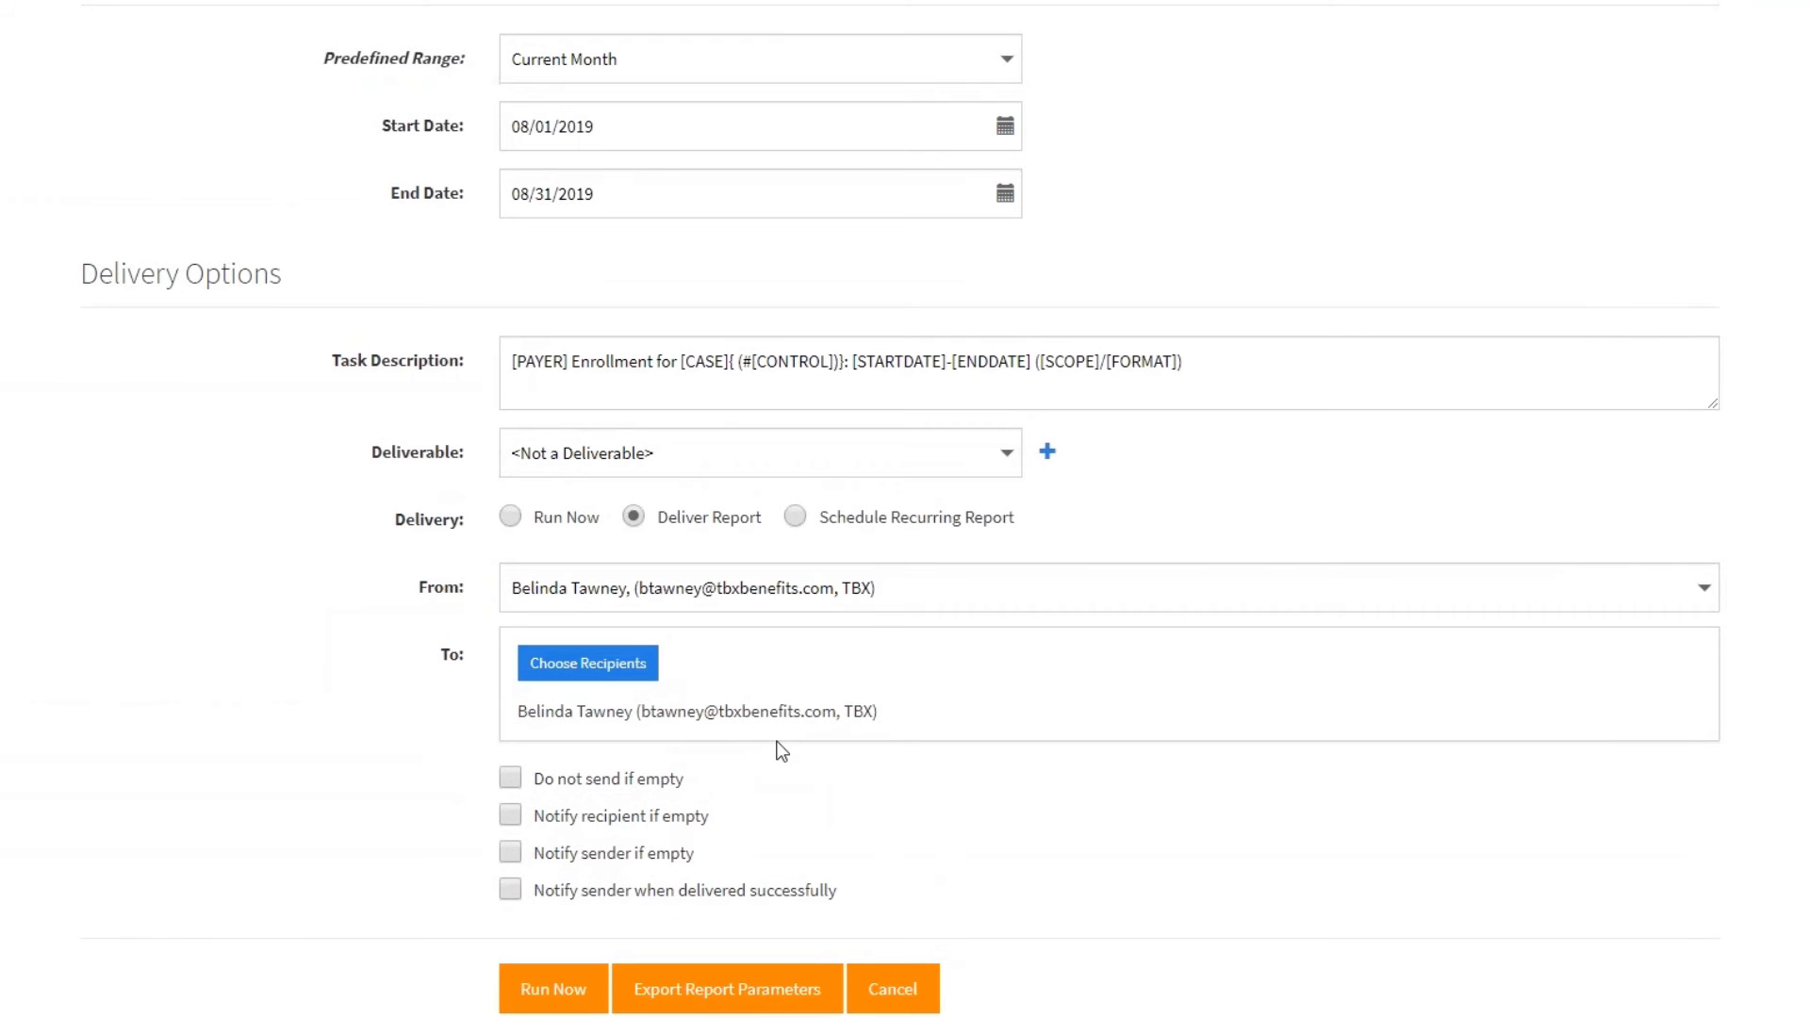
Step: Set the delivery to Schedule Recurring Report and review its notification, date range and frequency settings
{"action": "left_click", "coordinate": [796, 517]}
{"action": "scroll", "coordinate": [889, 590], "scroll_direction": "down", "scroll_amount": 3}
{"action": "scroll", "coordinate": [897, 620], "scroll_direction": "down", "scroll_amount": 2}
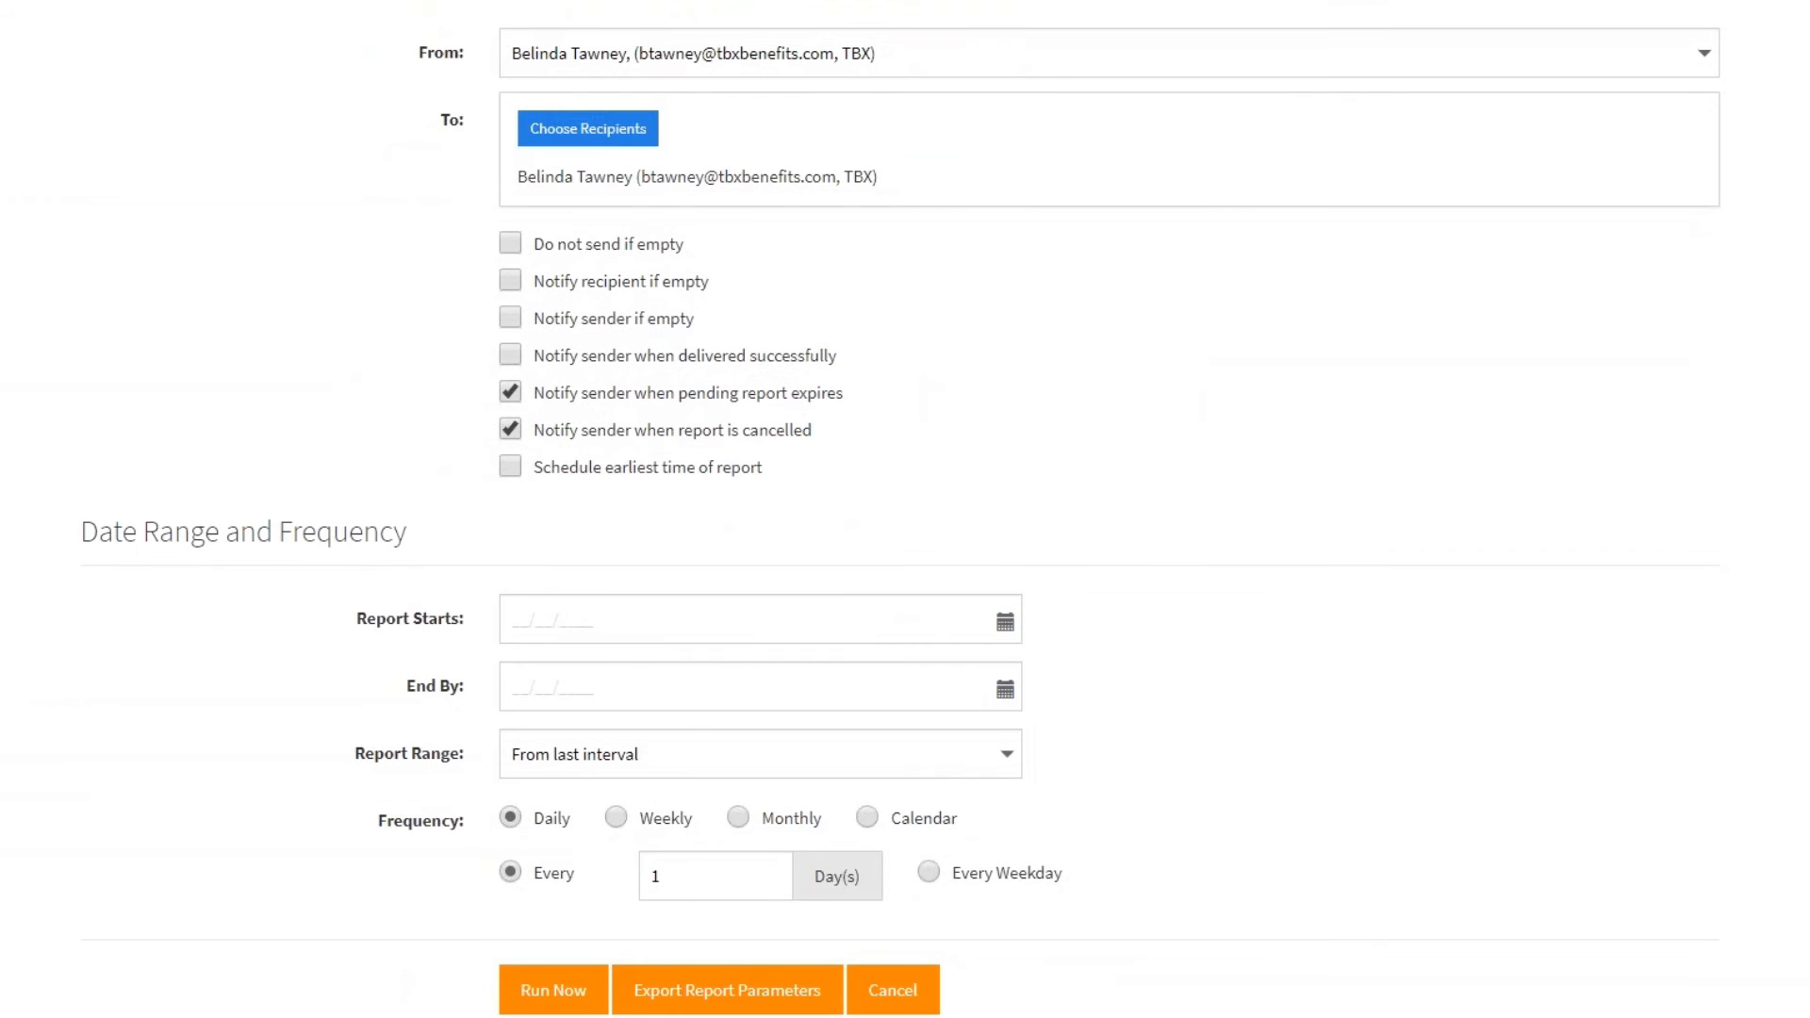
{"action": "scroll", "coordinate": [905, 509], "scroll_direction": "down", "scroll_amount": 1}
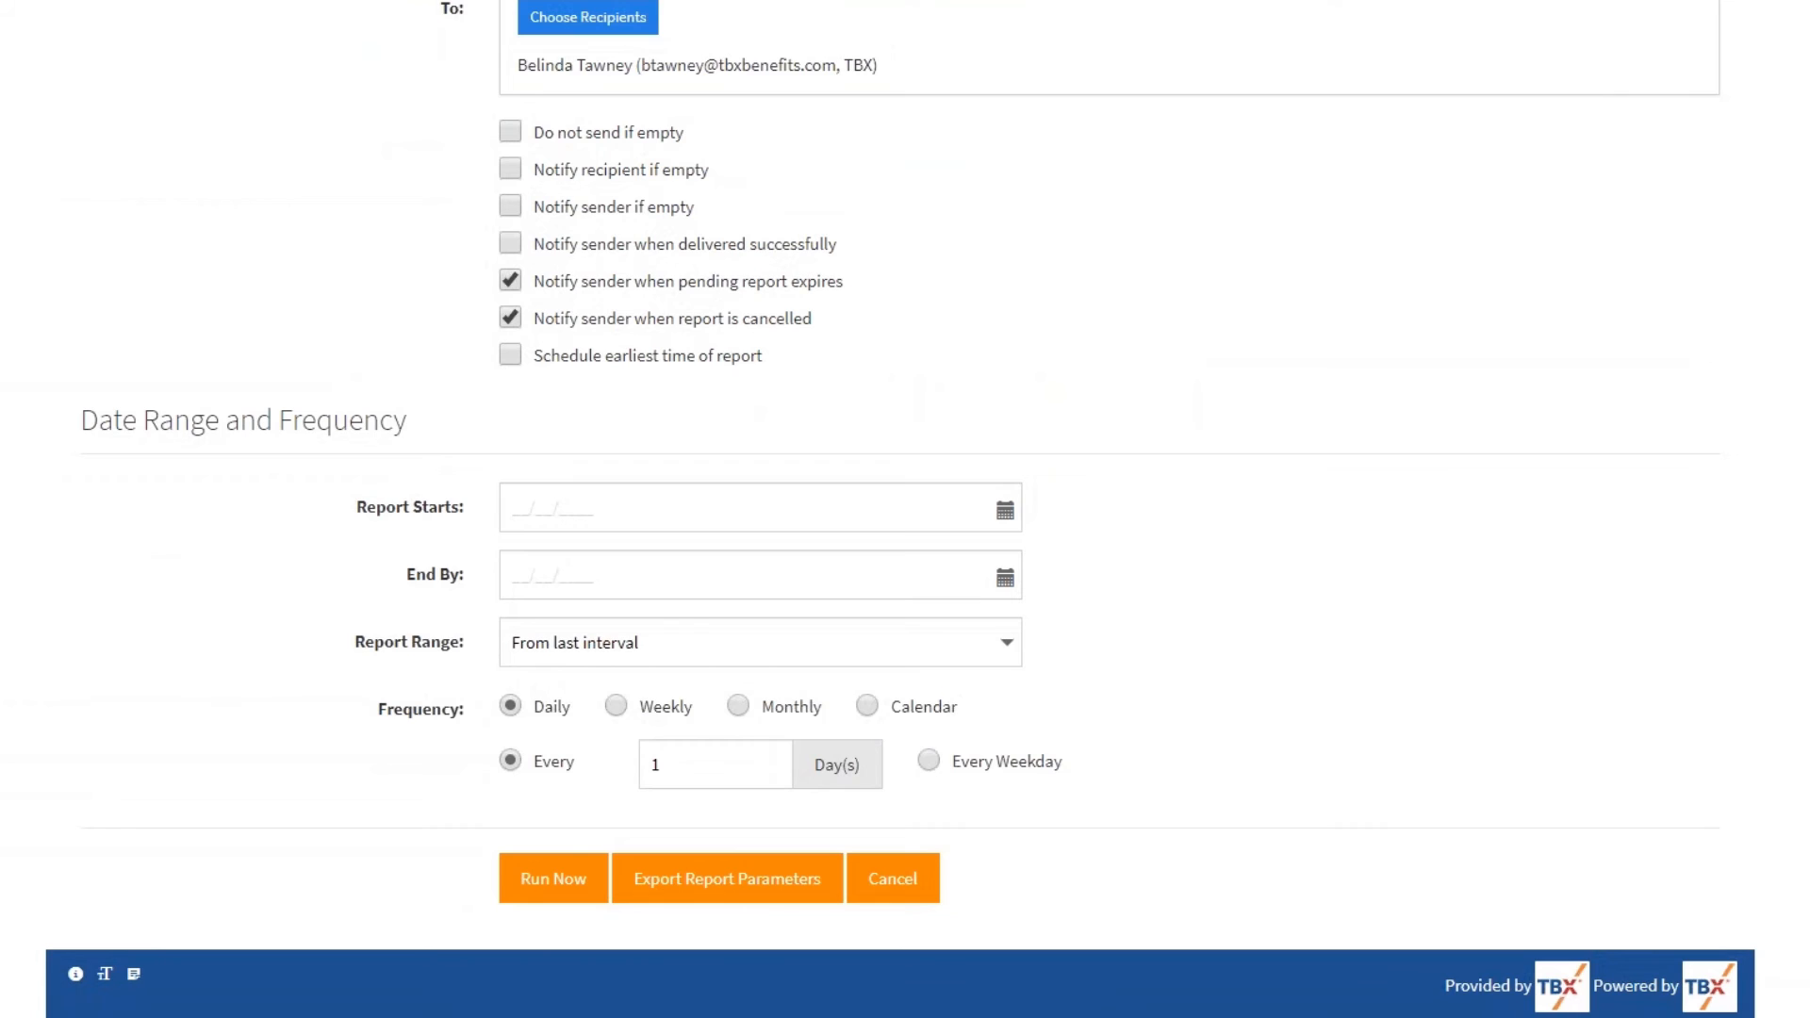
{"action": "scroll", "coordinate": [905, 509], "scroll_direction": "up", "scroll_amount": 1}
{"action": "scroll", "coordinate": [904, 509], "scroll_direction": "up", "scroll_amount": 1}
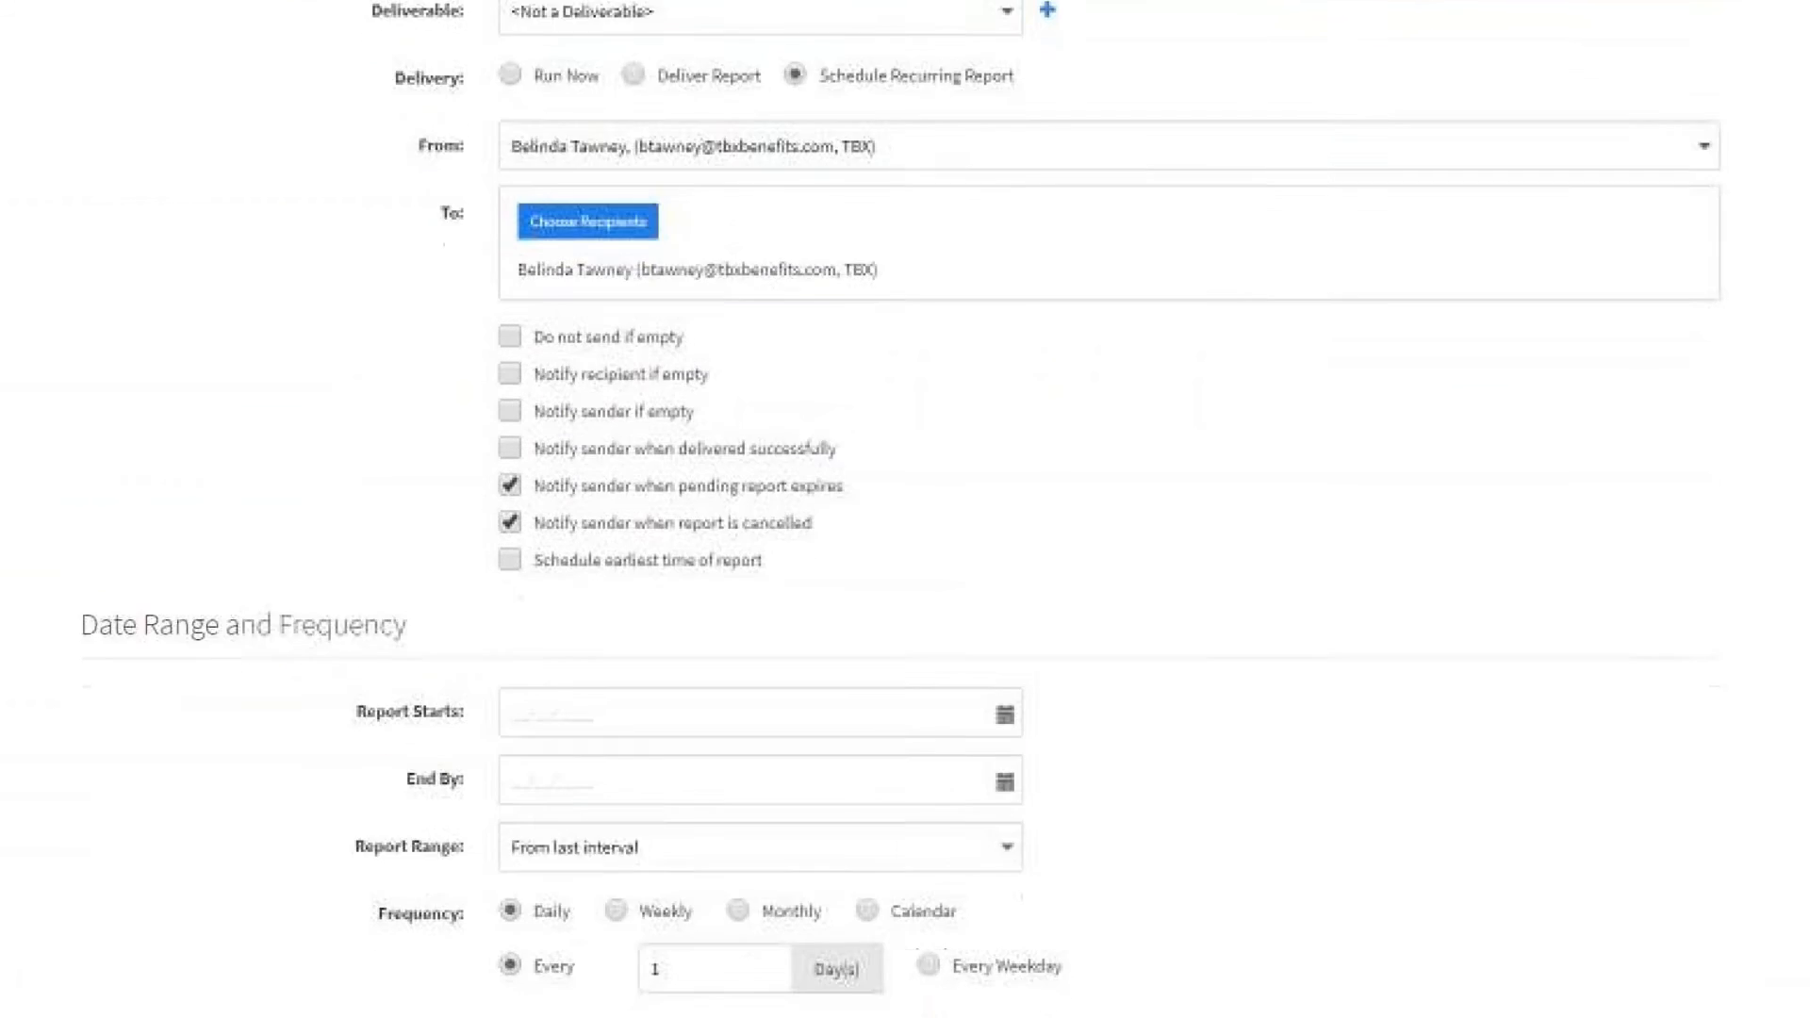
{"action": "scroll", "coordinate": [904, 509], "scroll_direction": "down", "scroll_amount": 2}
Step: Set the recurring report to start 08/01/2019 and end by 12/31/2019, and review the report range choices, keeping From last interval
{"action": "left_click", "coordinate": [1006, 514]}
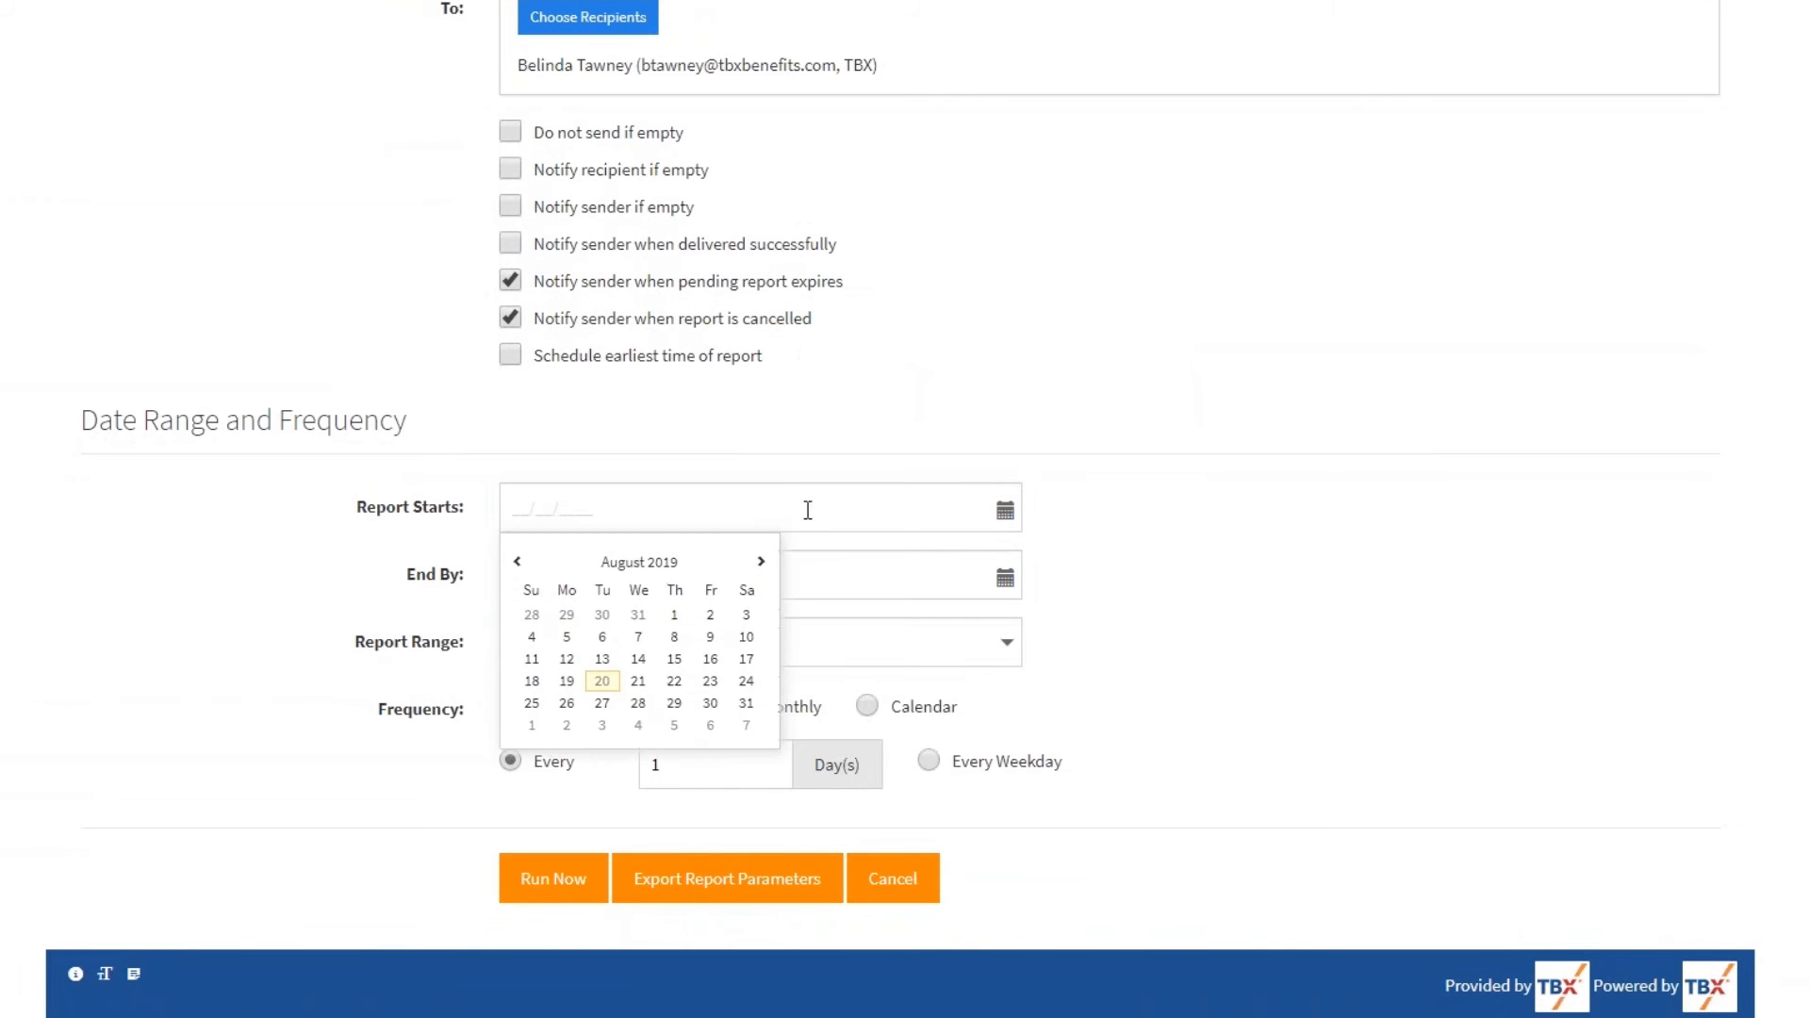
{"action": "left_click", "coordinate": [674, 615]}
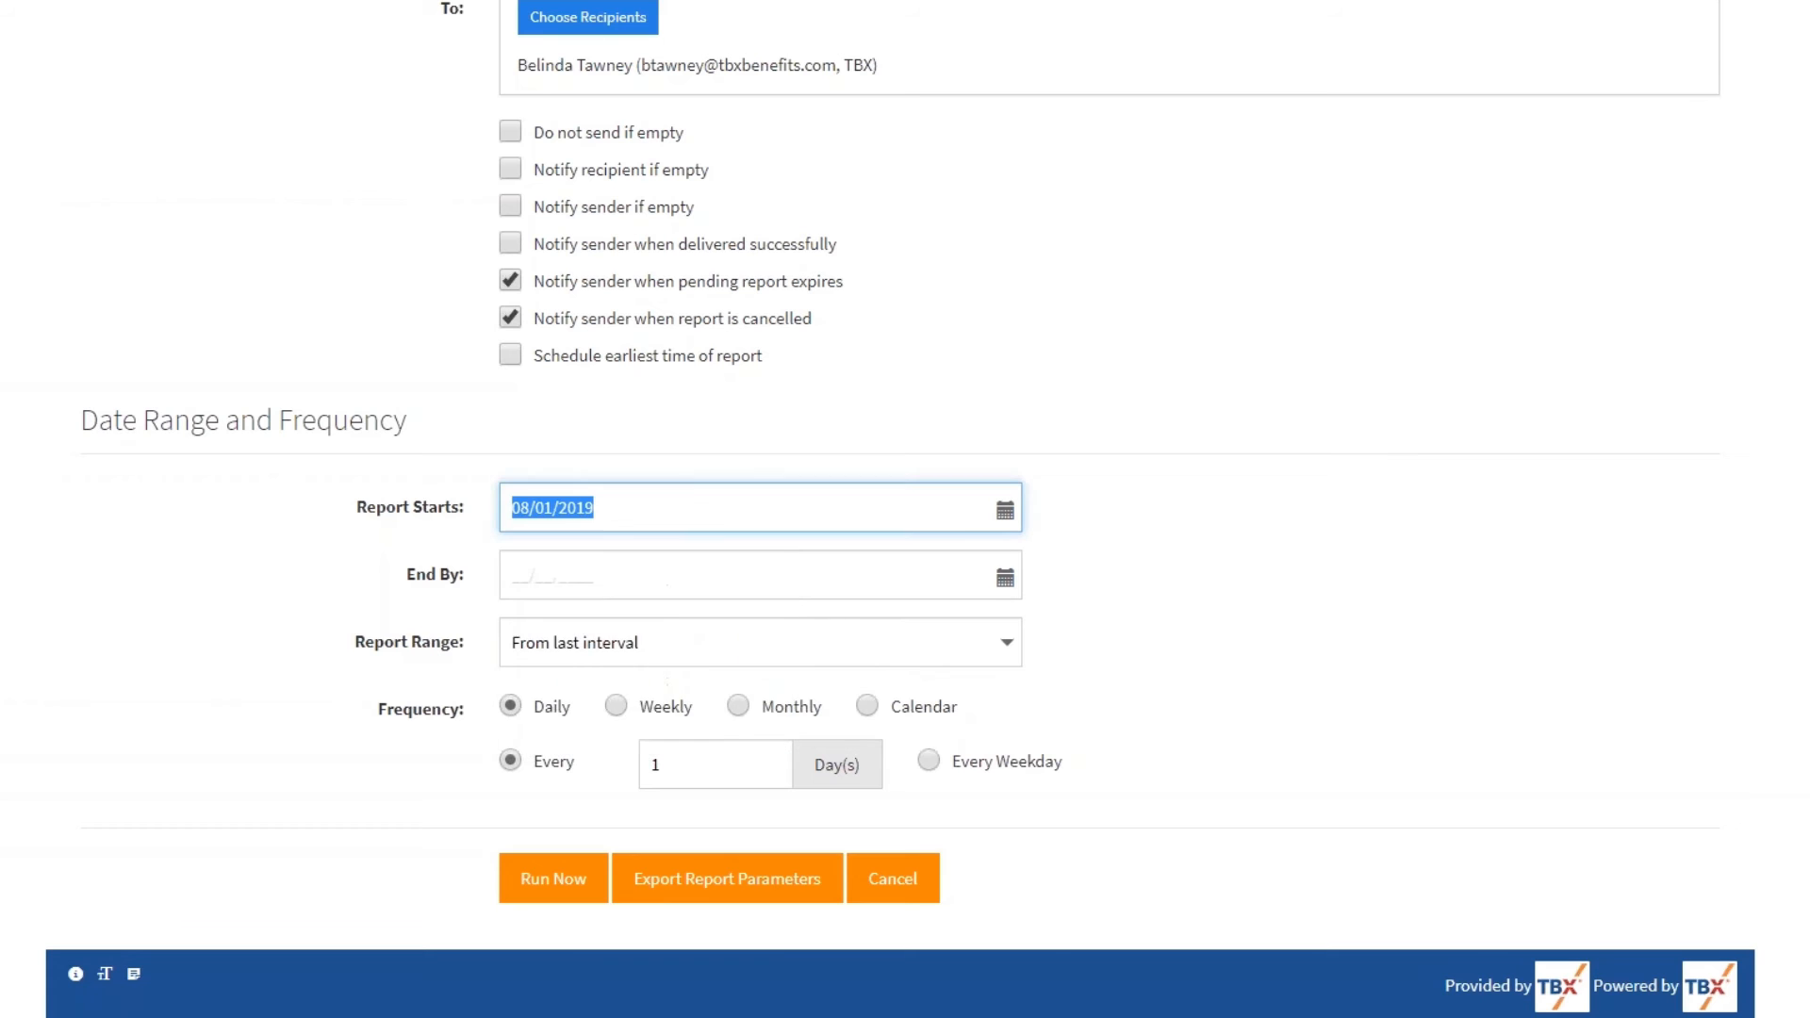
{"action": "left_click", "coordinate": [1005, 578]}
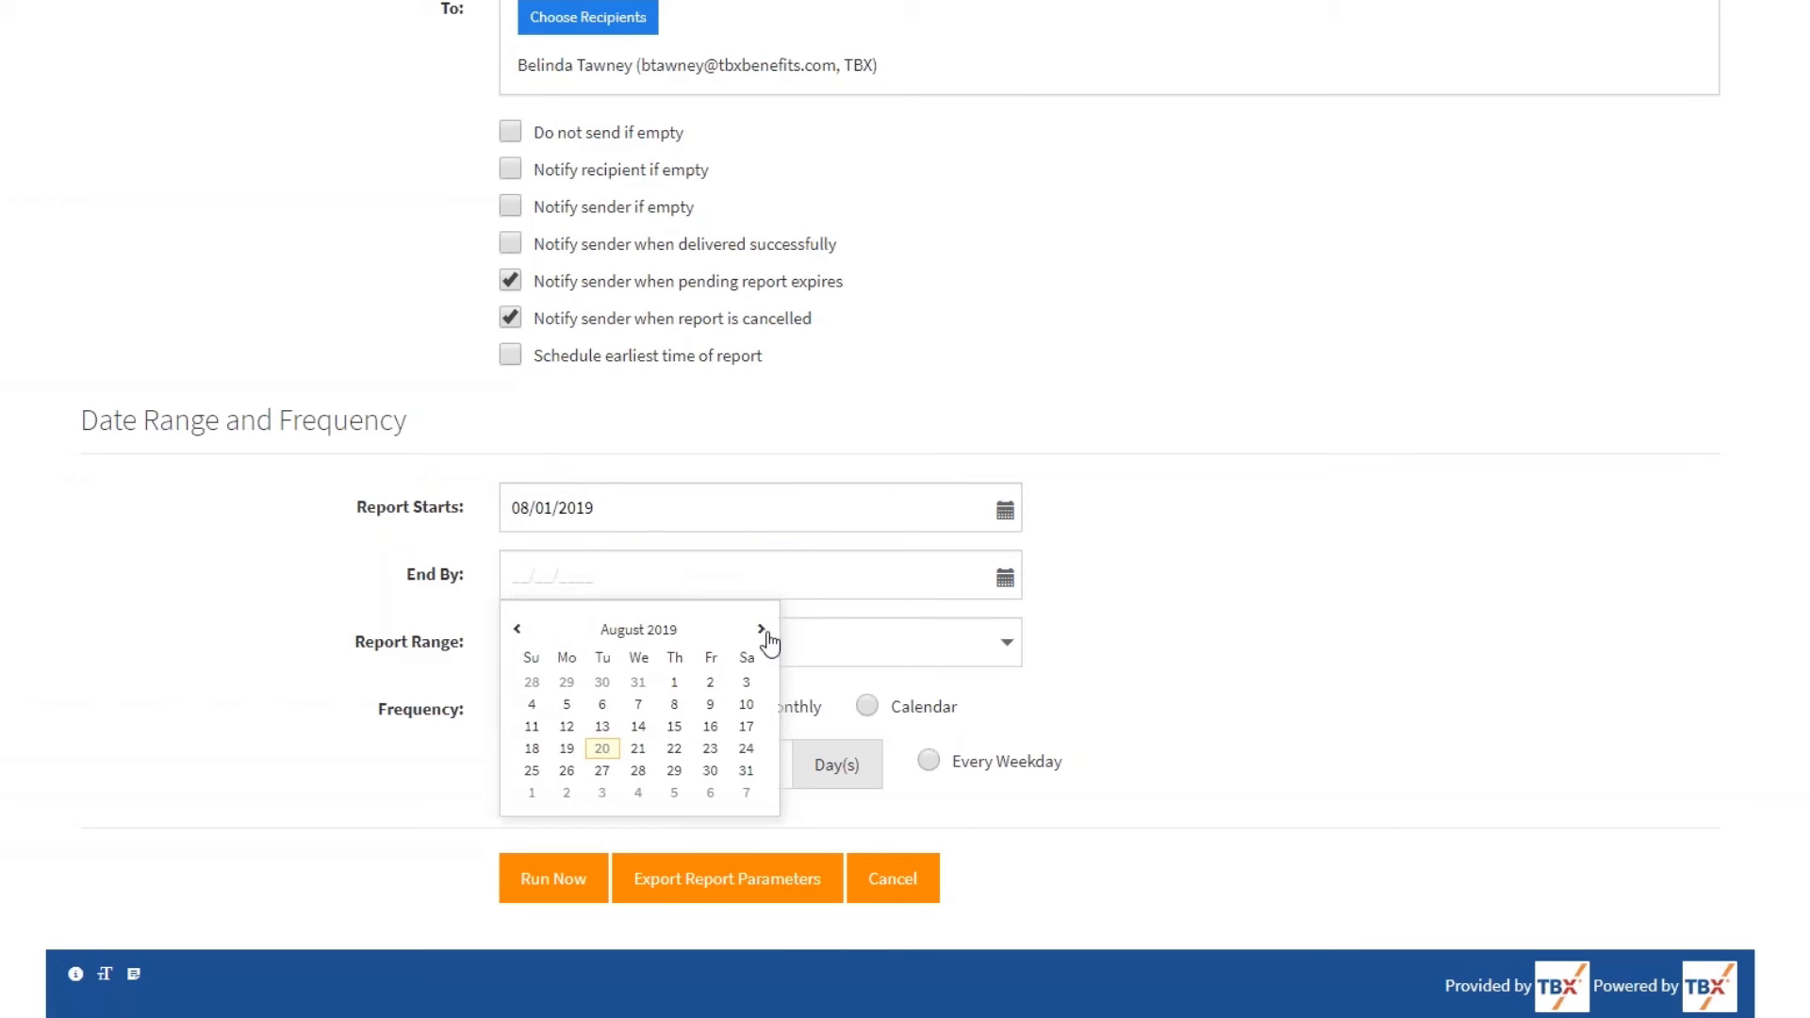
{"action": "left_click", "coordinate": [761, 627]}
{"action": "left_click", "coordinate": [761, 628]}
{"action": "left_click", "coordinate": [761, 628]}
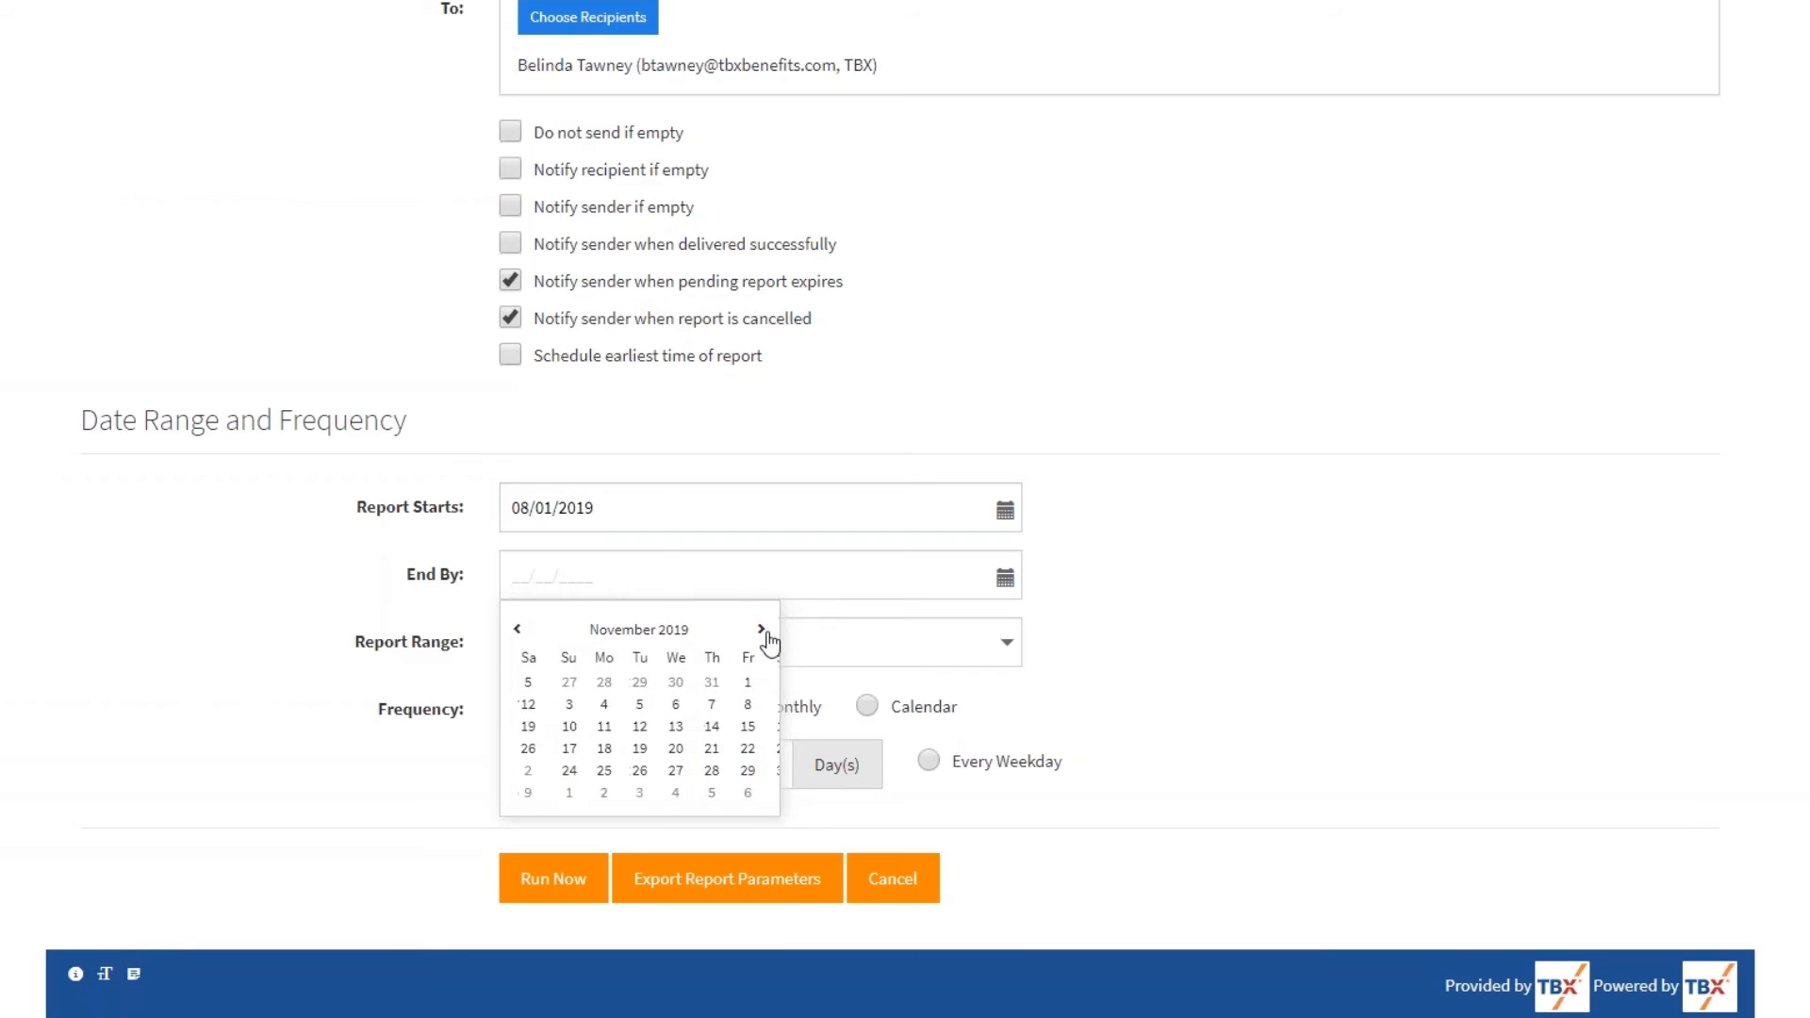
{"action": "left_click", "coordinate": [760, 627]}
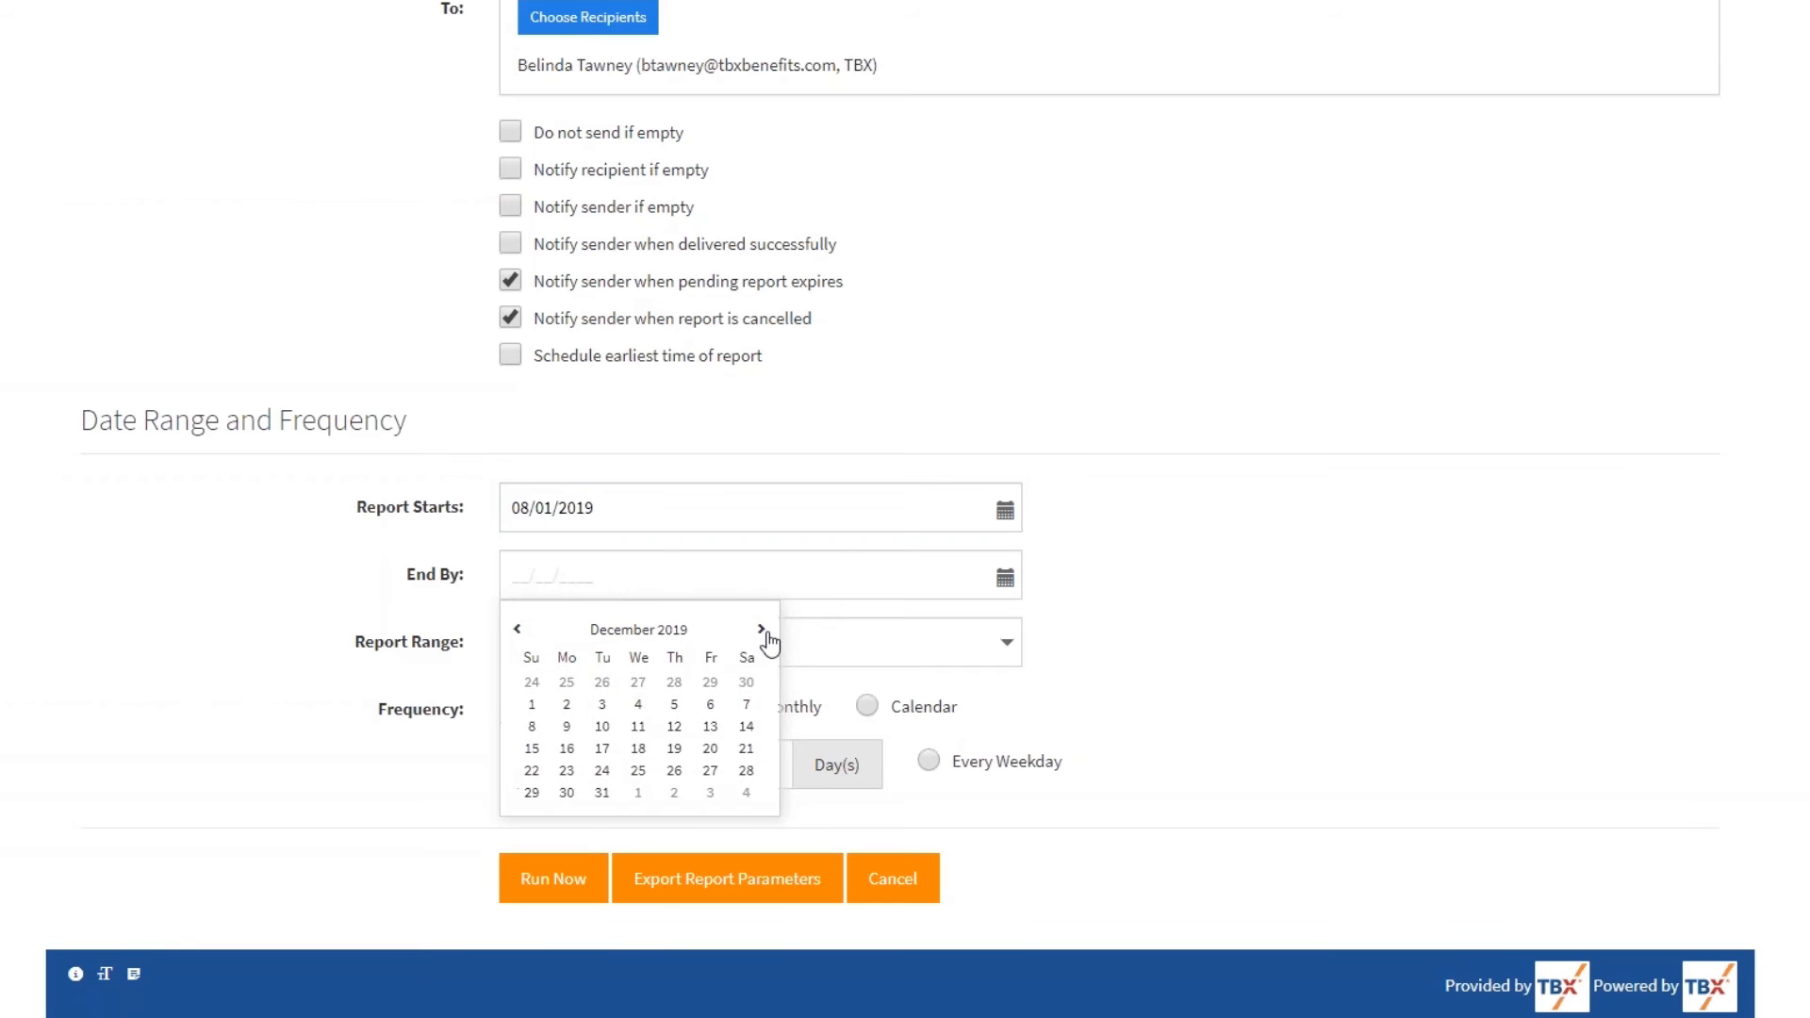
{"action": "left_click", "coordinate": [601, 793]}
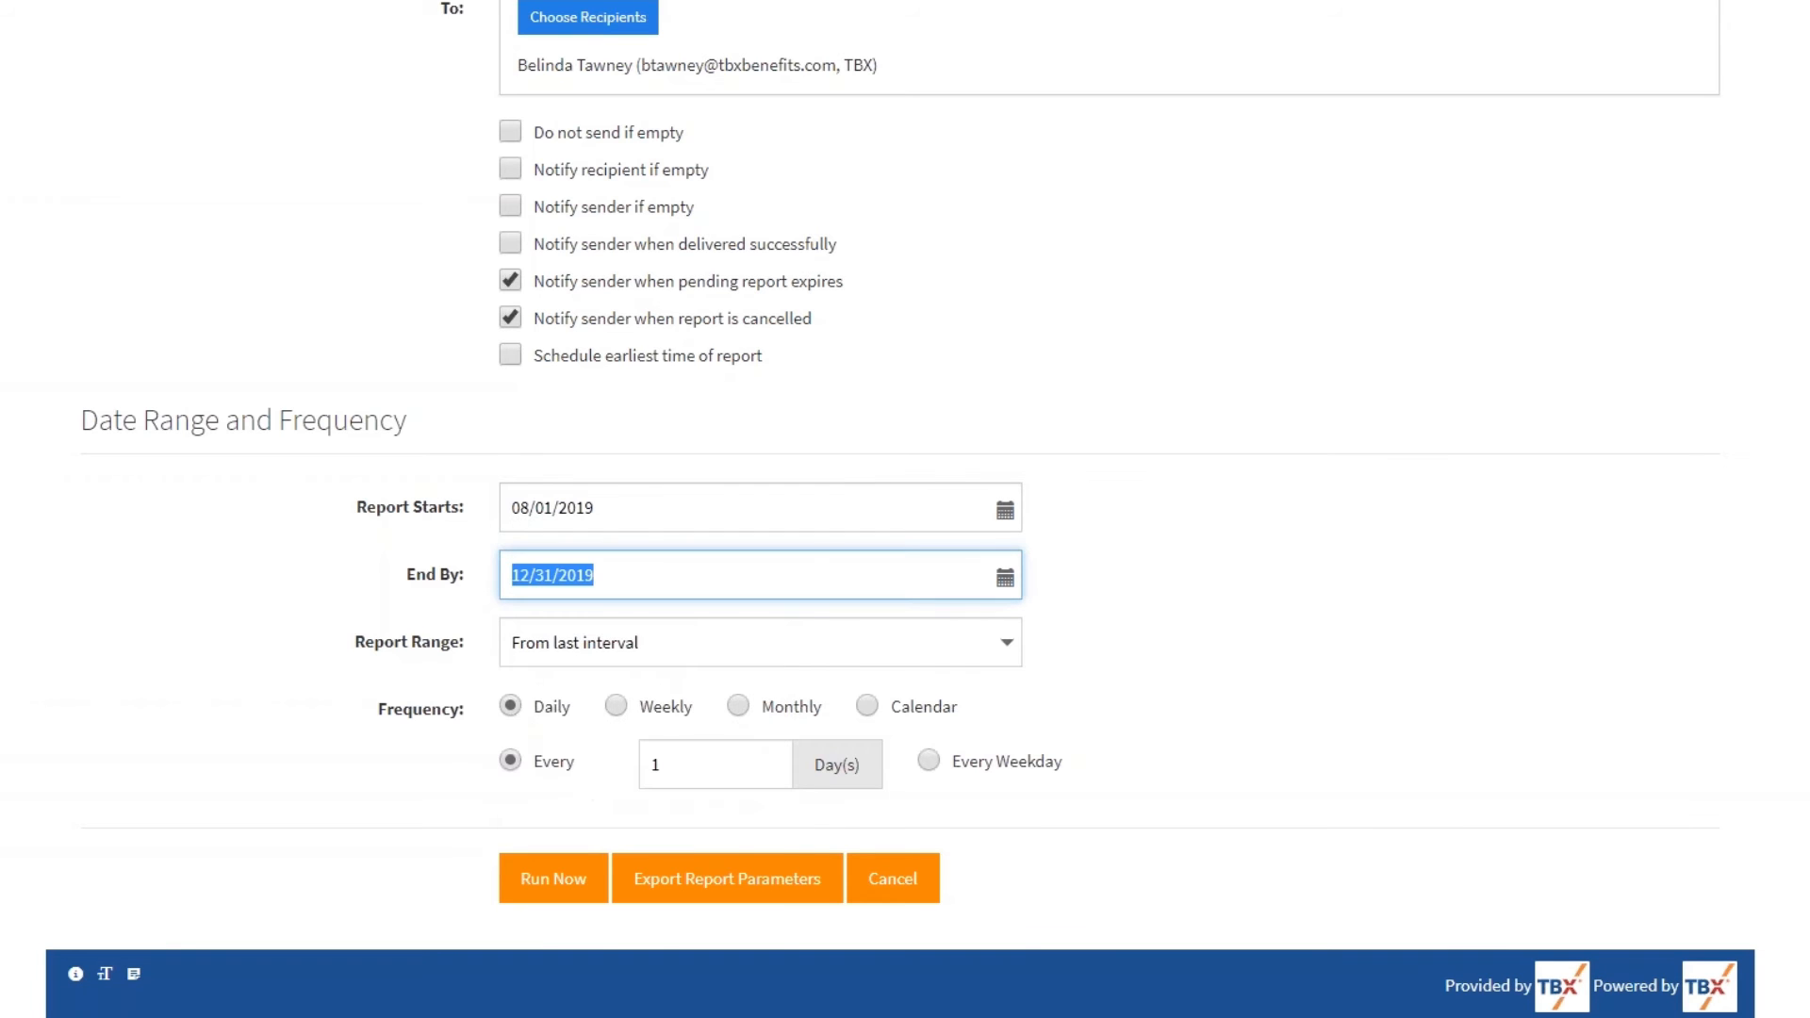
{"action": "left_click", "coordinate": [675, 641]}
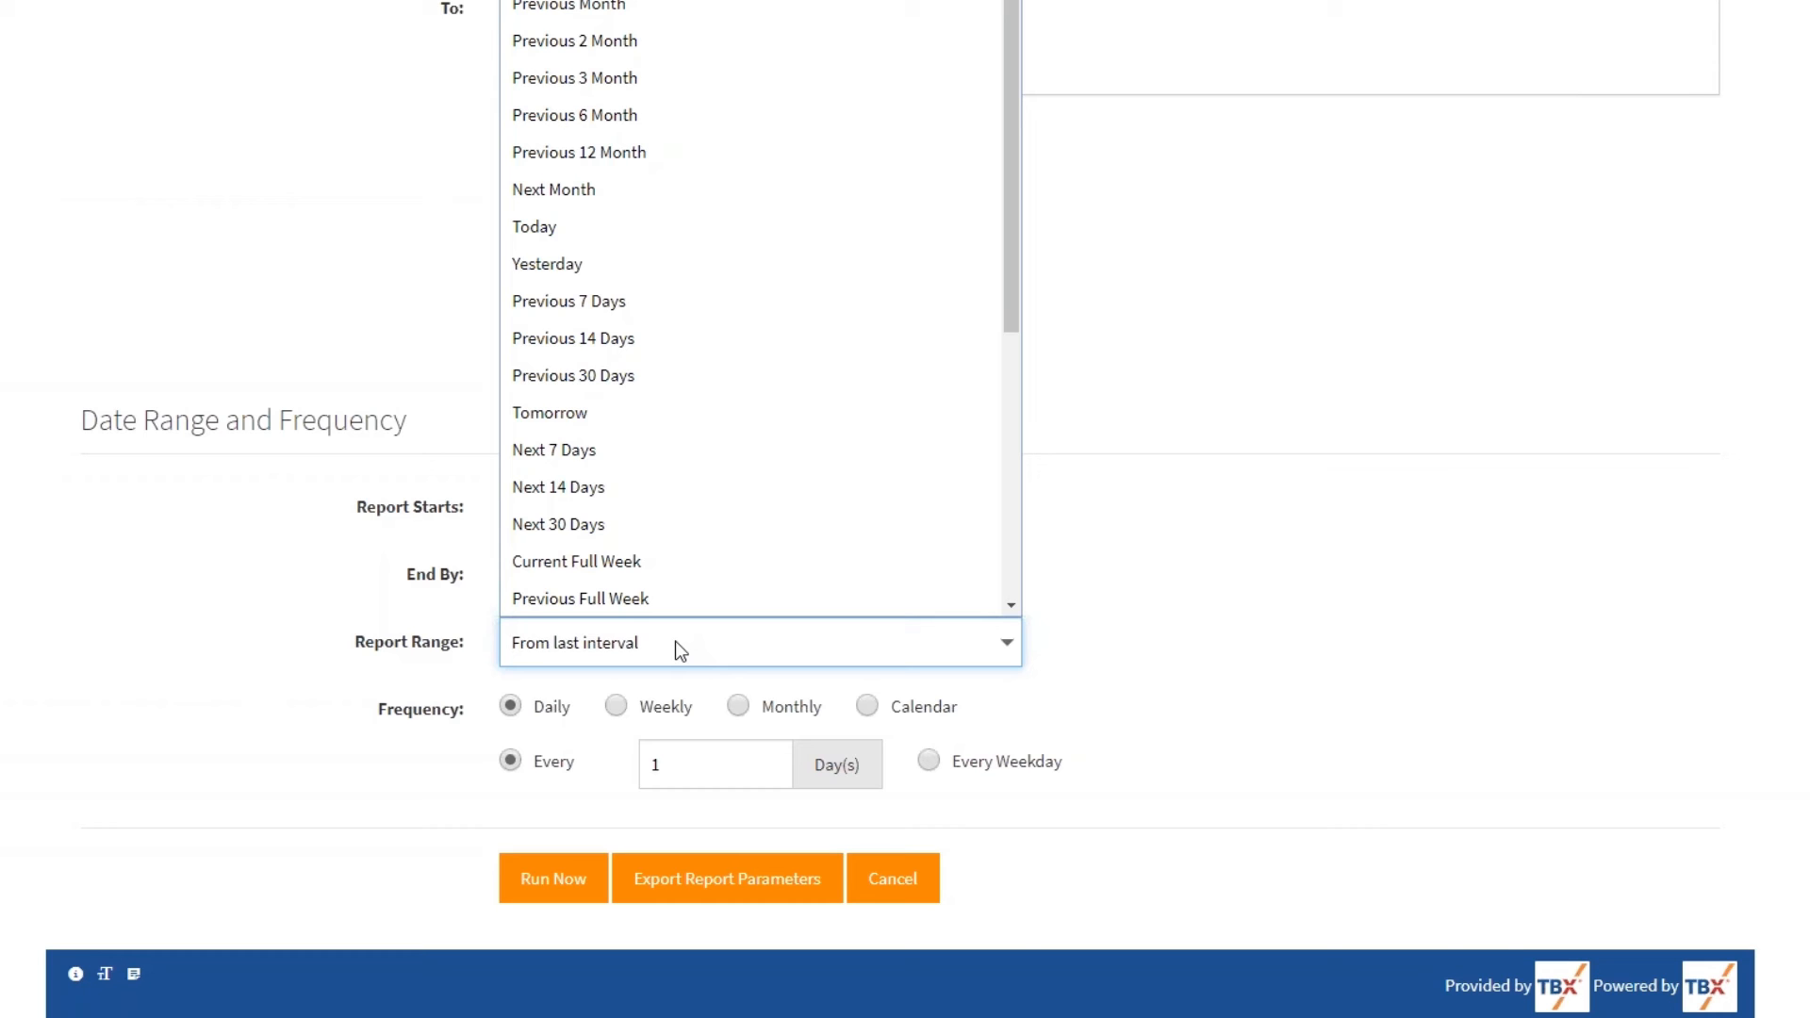
{"action": "left_click", "coordinate": [1080, 586]}
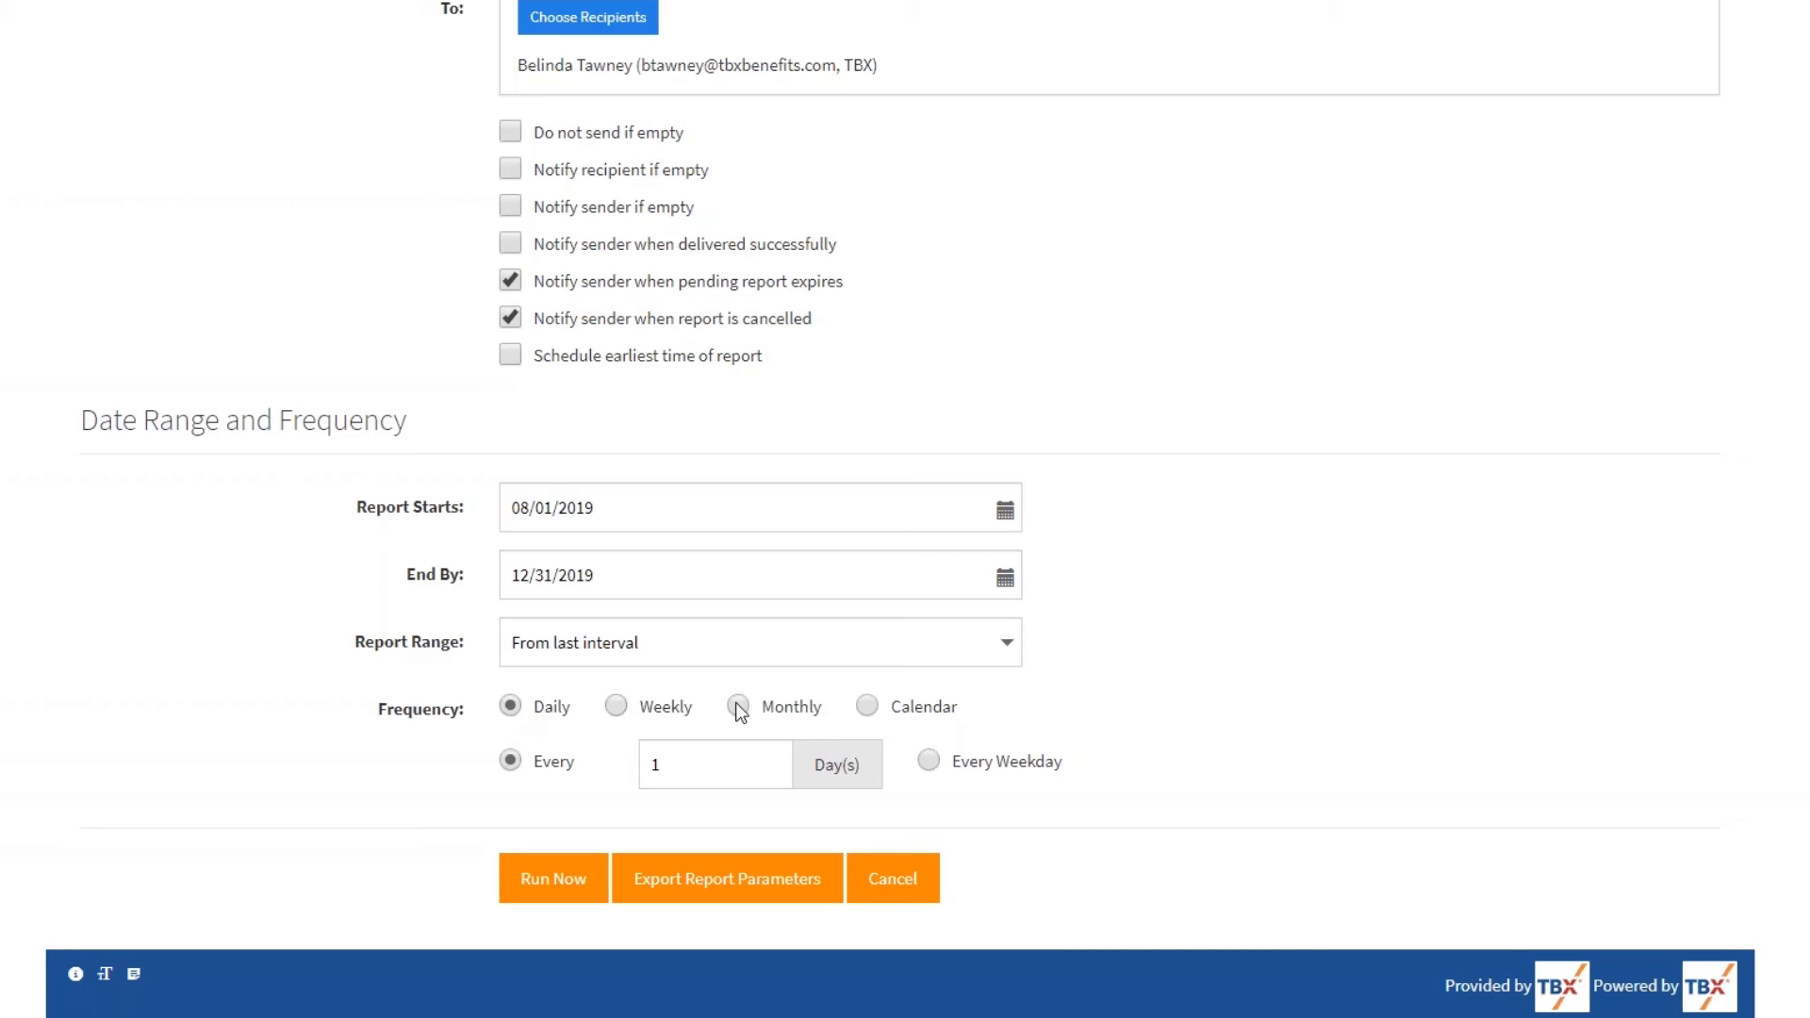
Step: Check the Calendar frequency, then set the recurring report to run Monthly on day 5 of every 1 month
{"action": "left_click", "coordinate": [868, 710]}
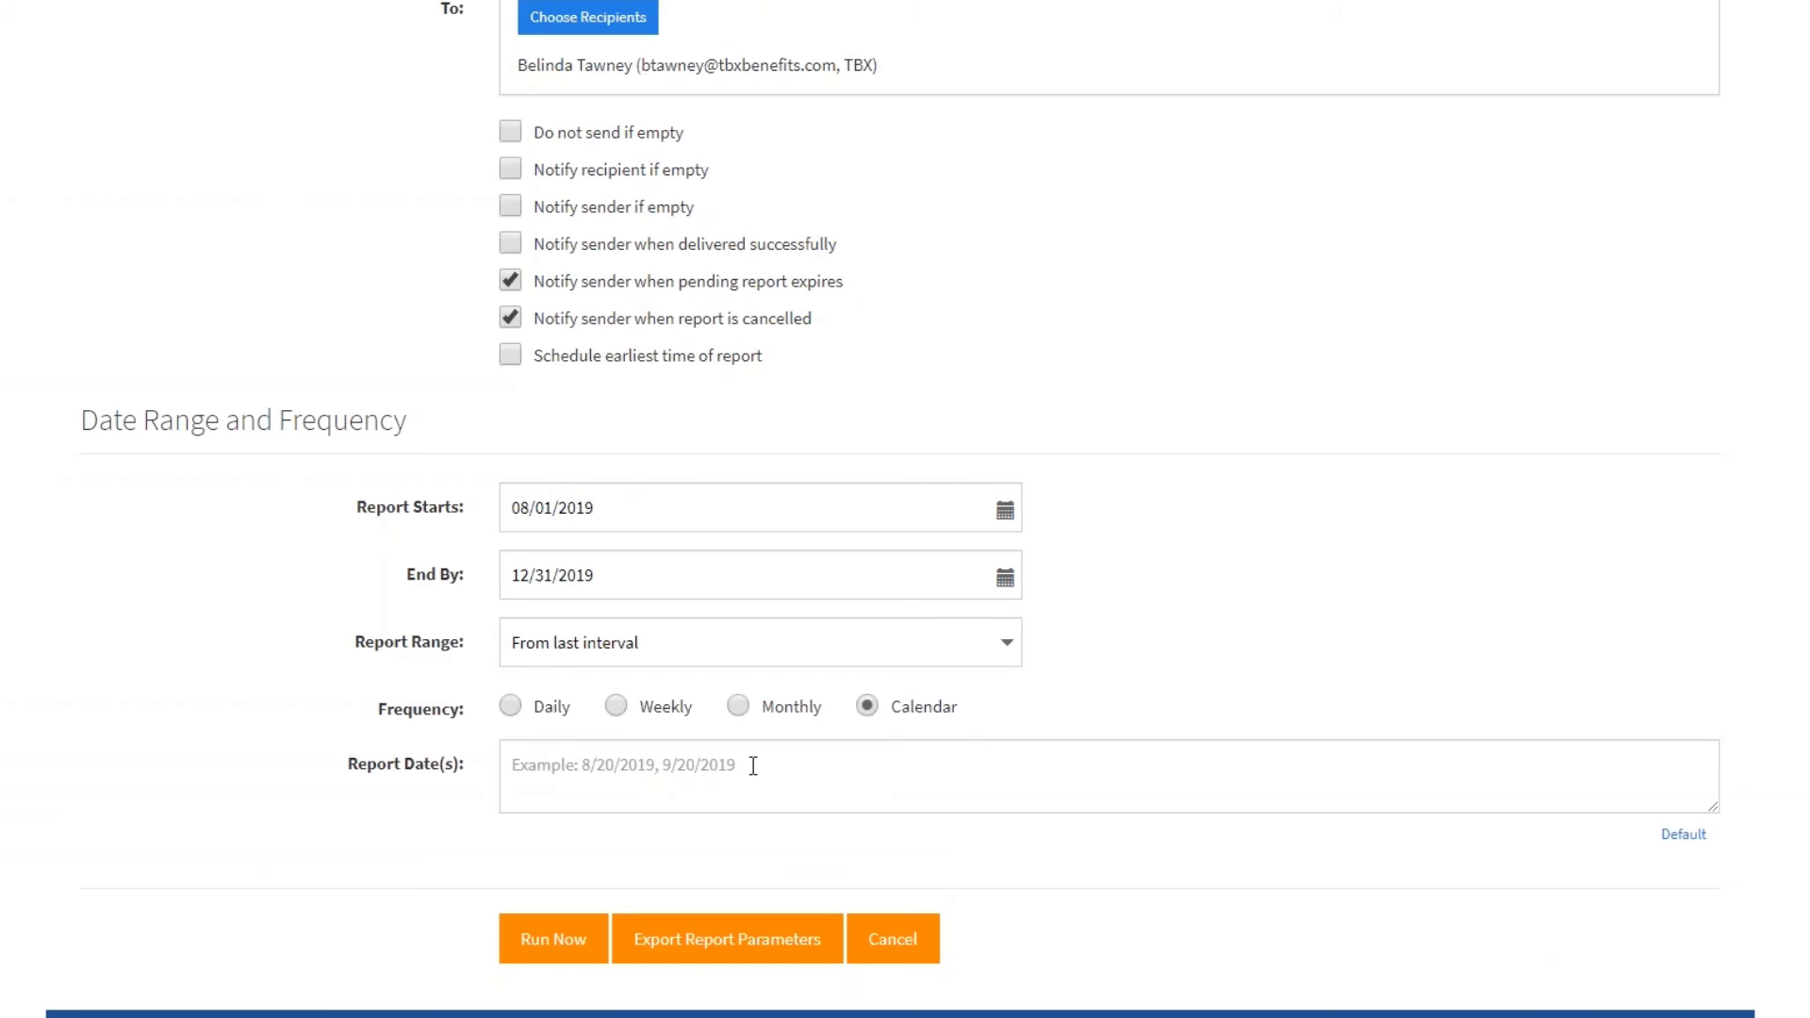
{"action": "left_click", "coordinate": [739, 705]}
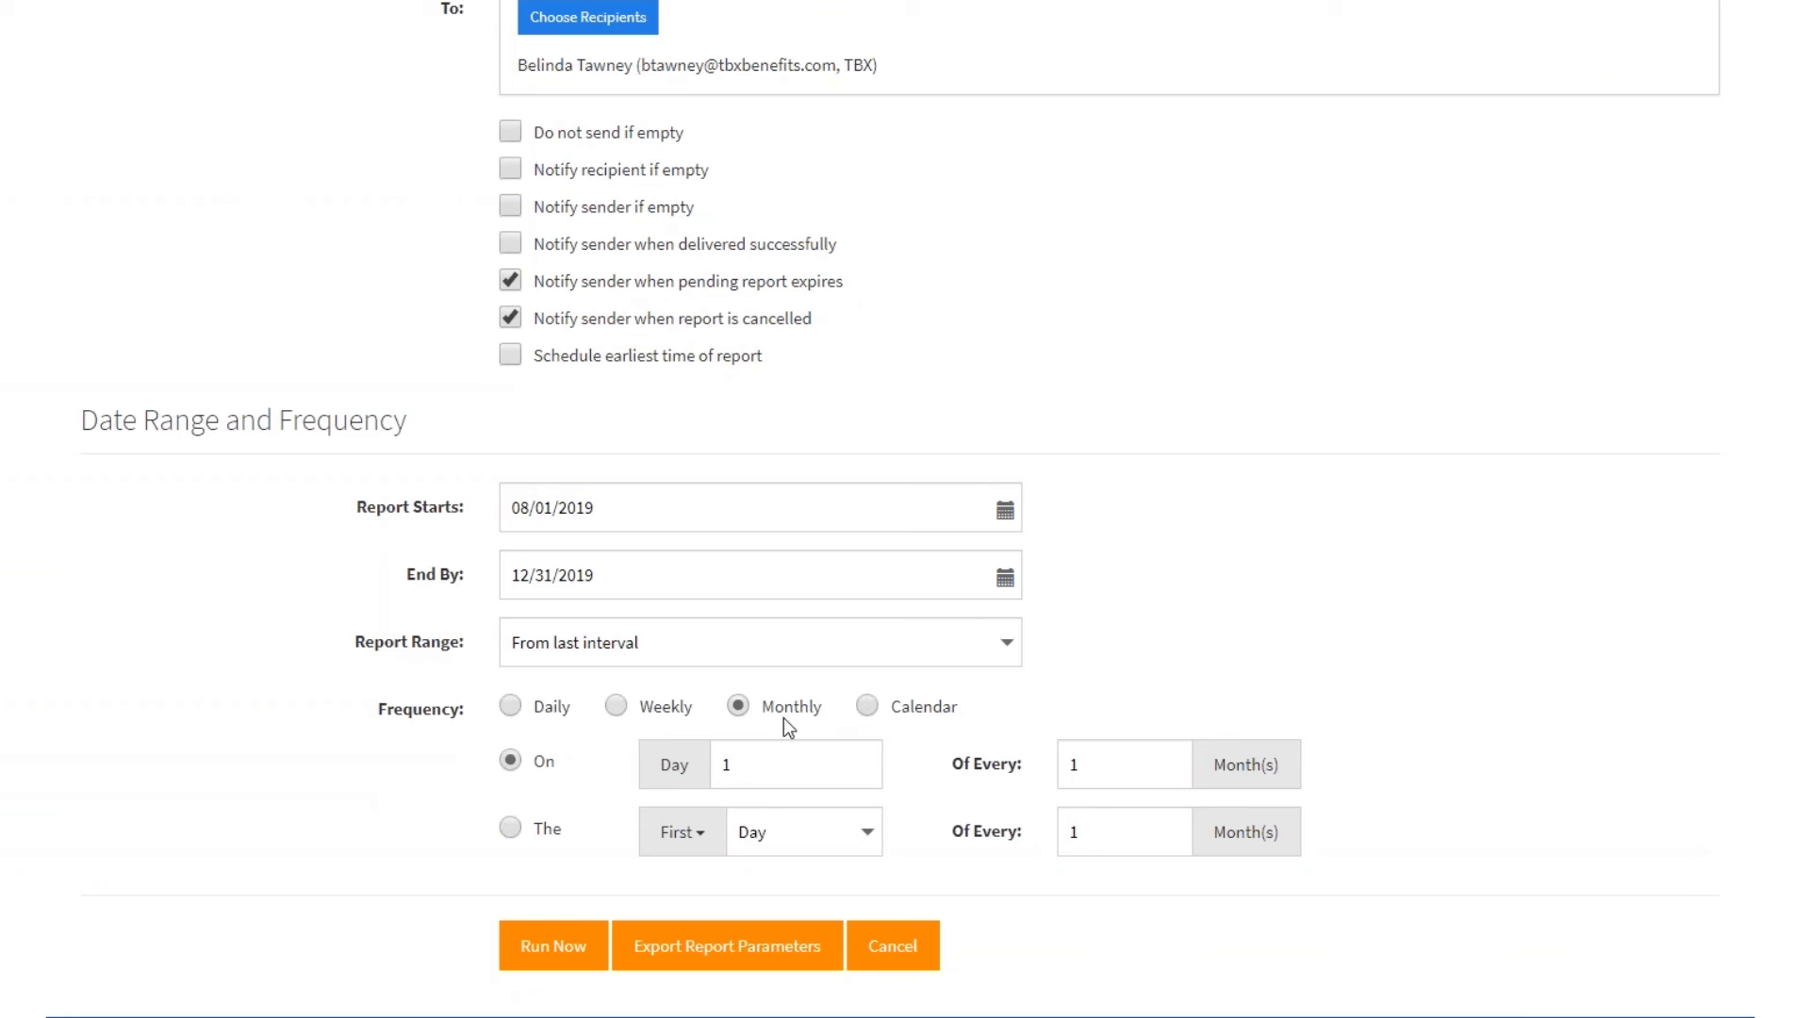
{"action": "double_click", "coordinate": [732, 772]}
{"action": "key", "text": "Tab"}
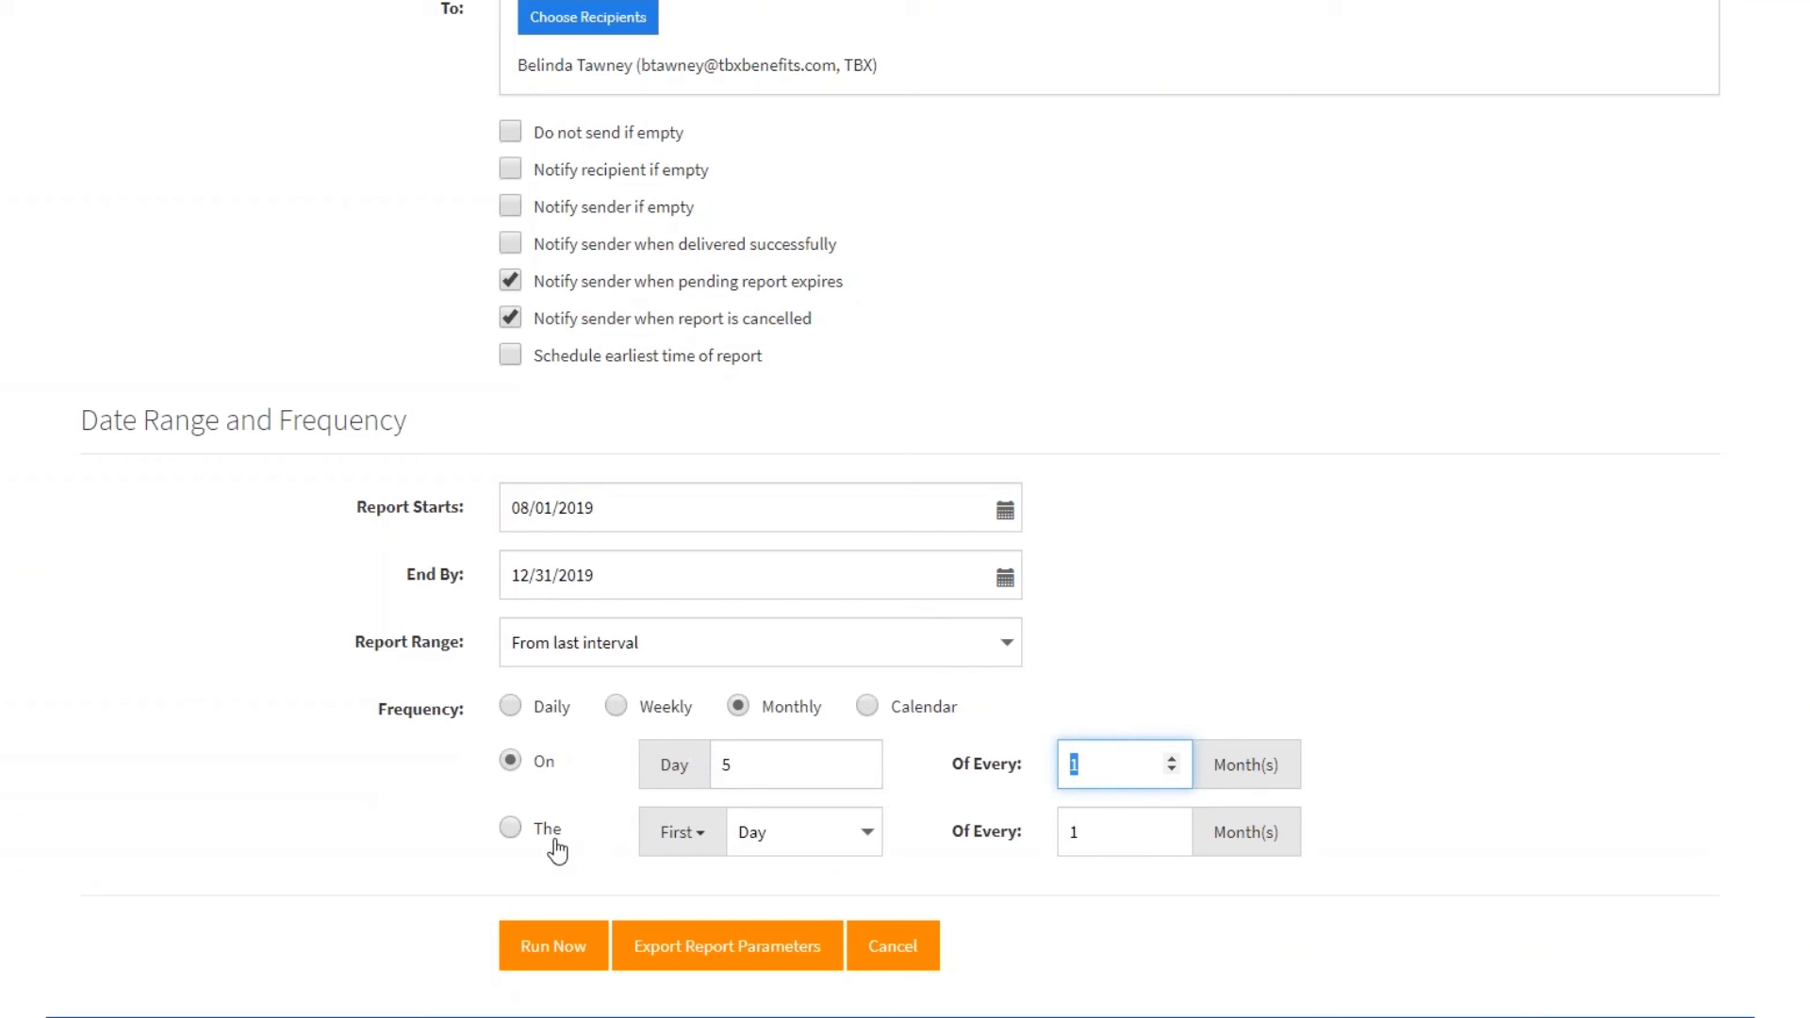
Step: Switch the monthly recurrence to the weekday-based pattern and set it to the First Monday of every 1 month
{"action": "left_click", "coordinate": [515, 830]}
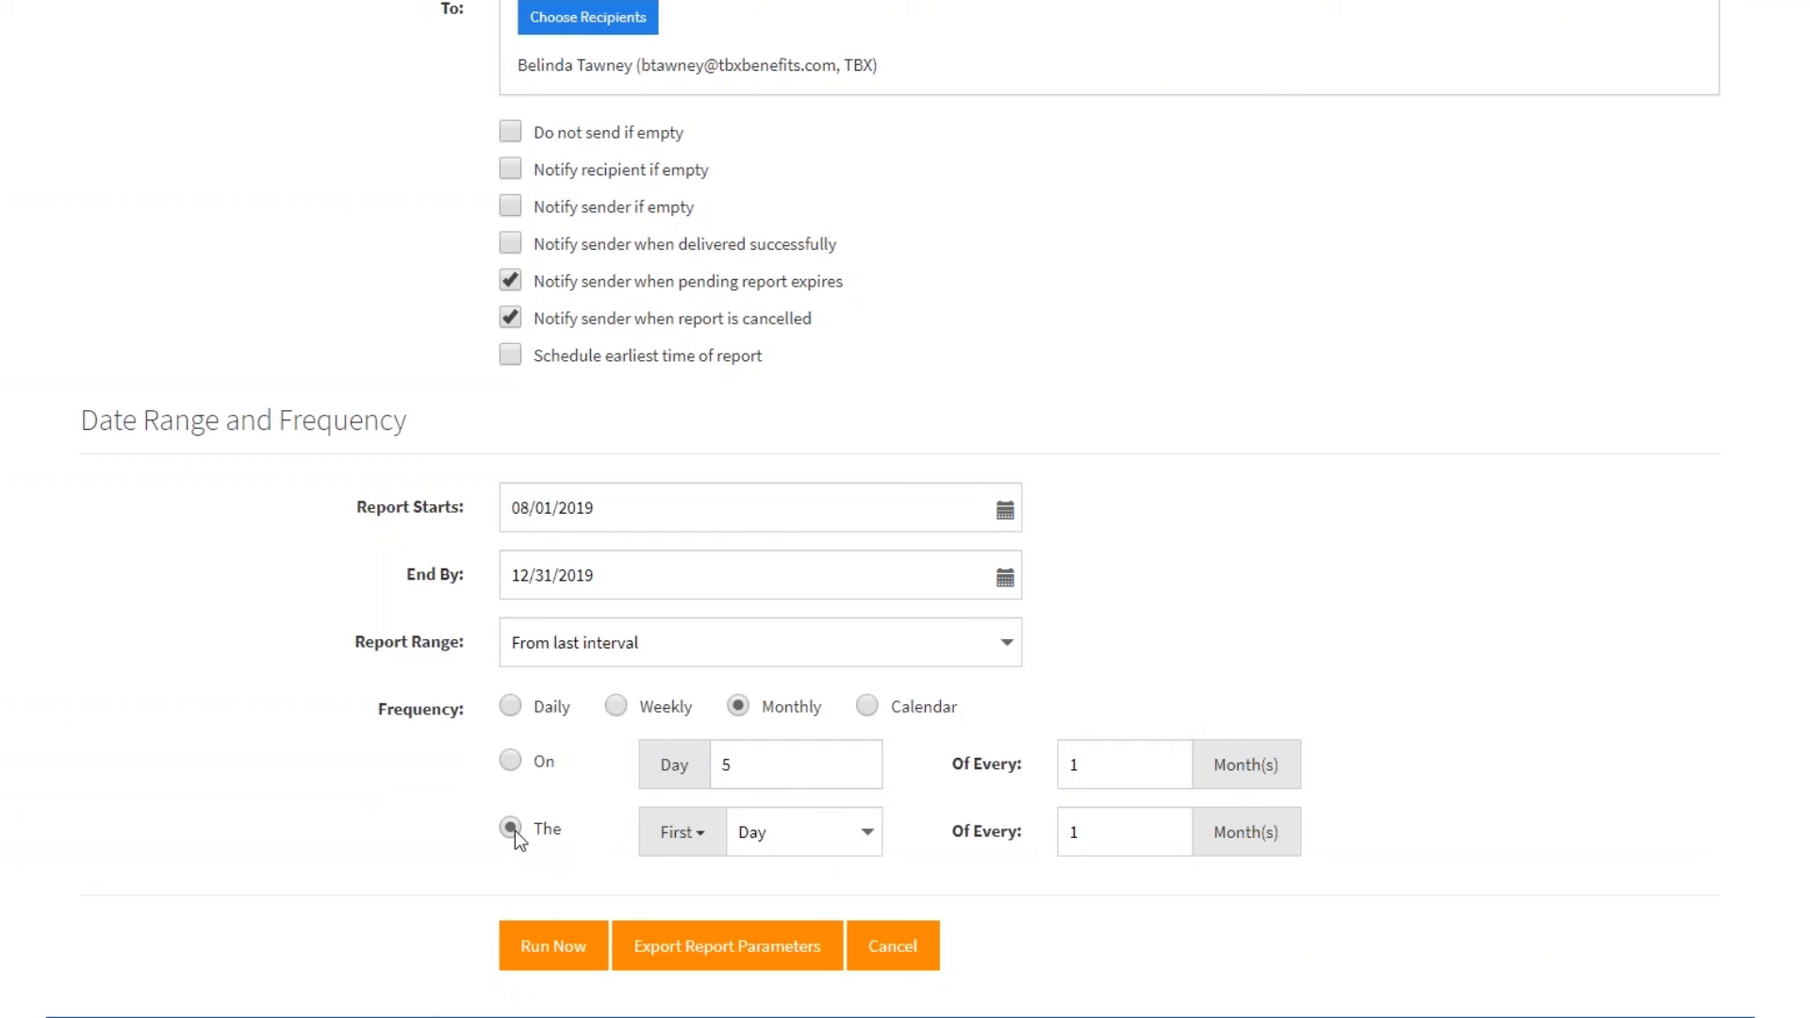
{"action": "left_click", "coordinate": [799, 829]}
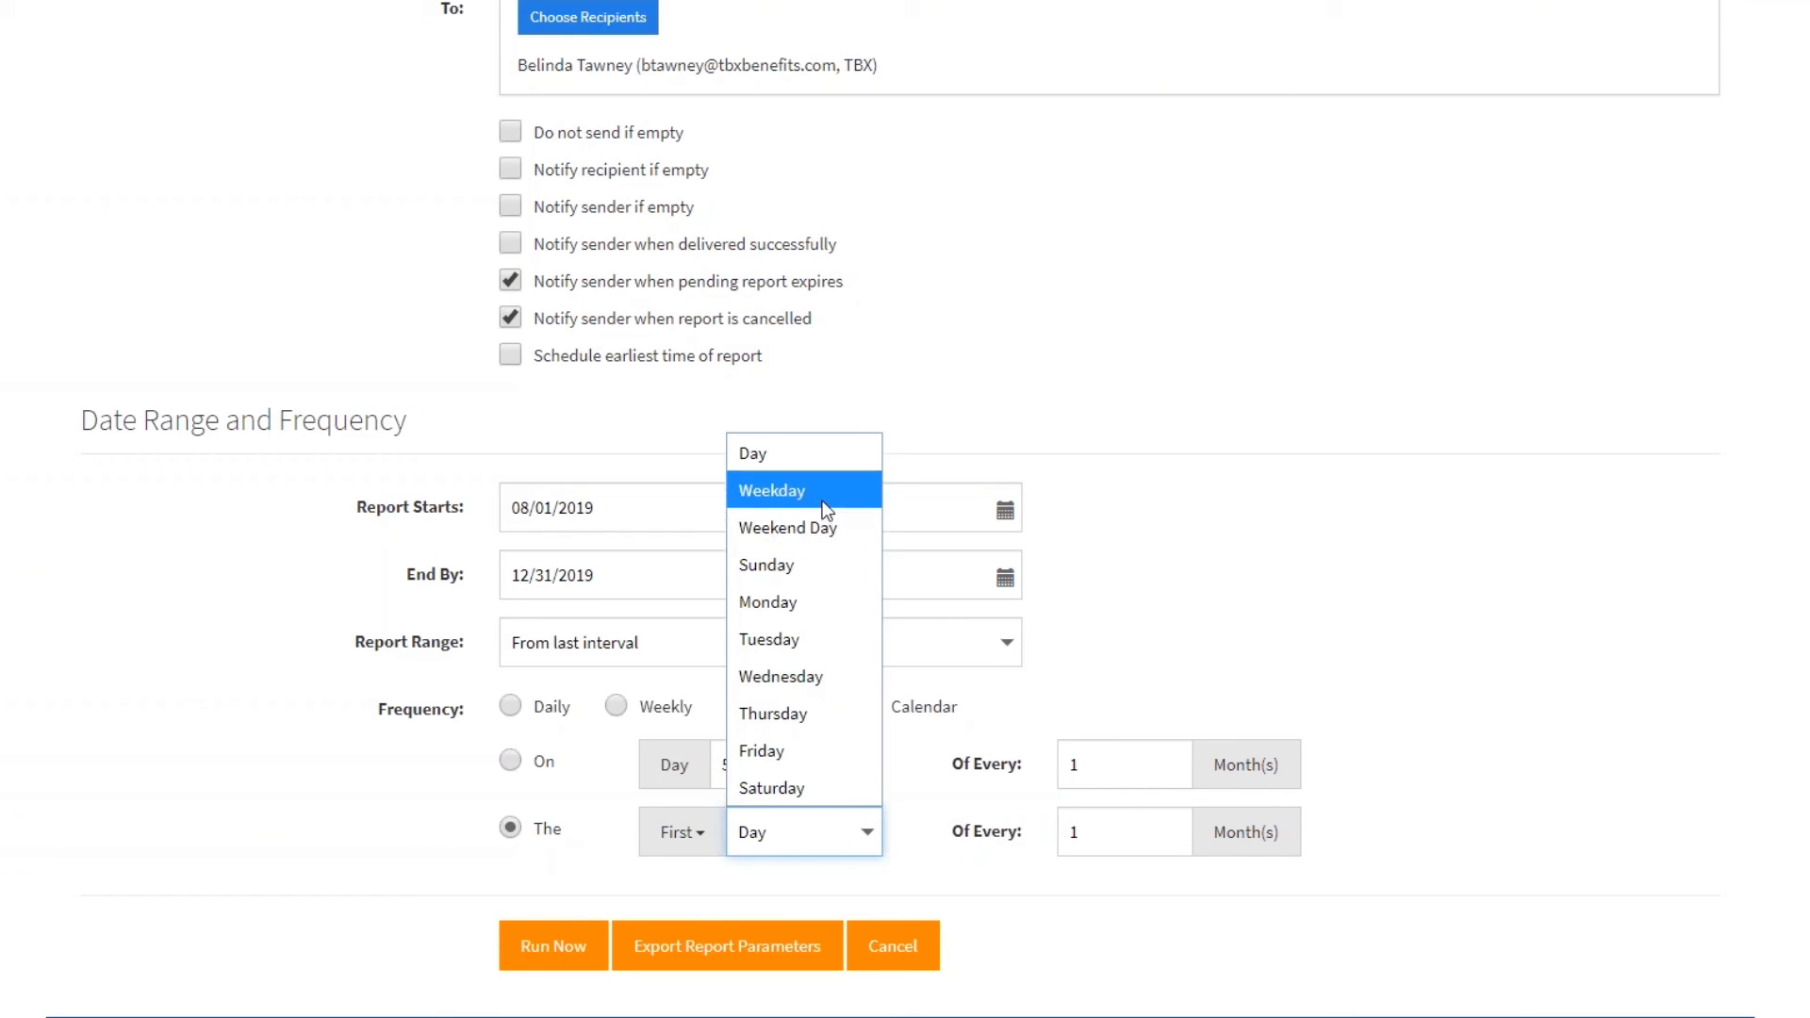
{"action": "left_click", "coordinate": [832, 503]}
{"action": "left_click", "coordinate": [850, 829]}
{"action": "left_click", "coordinate": [794, 614]}
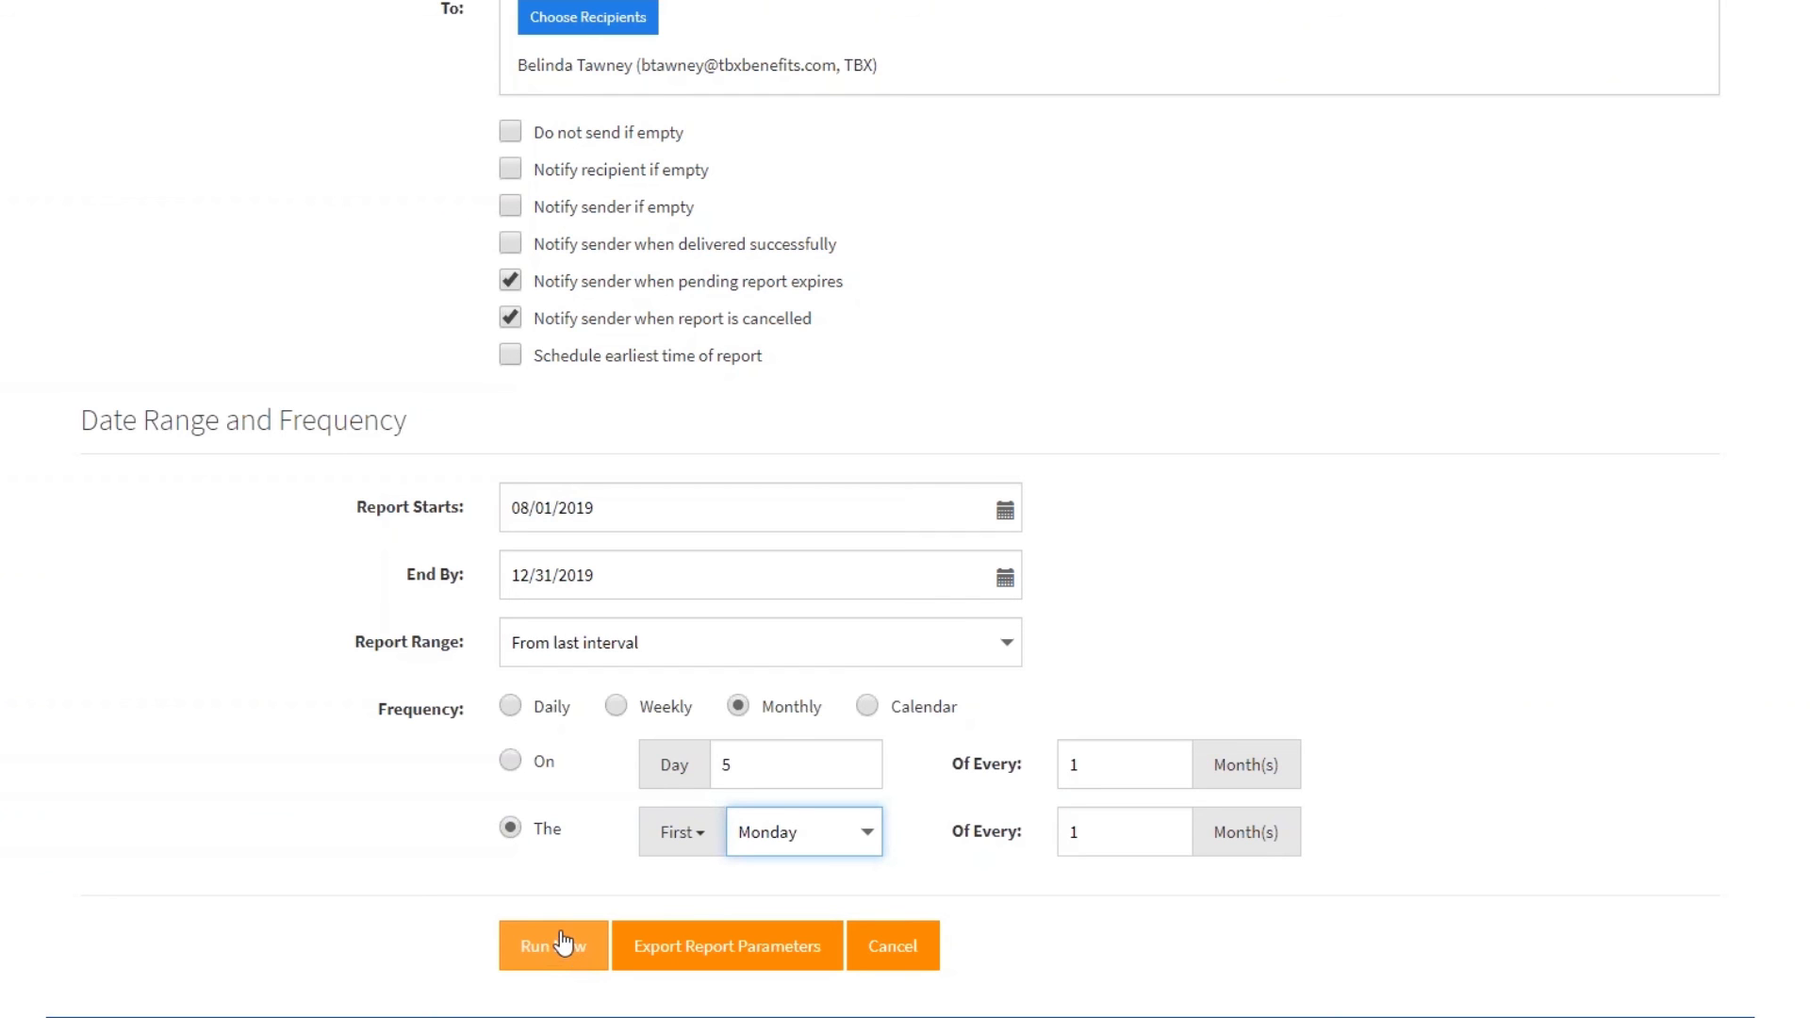
Step: Leave the report setup for the home dashboard and examine its received reports and Deliverables sections
{"action": "scroll", "coordinate": [226, 862], "scroll_direction": "up", "scroll_amount": 5}
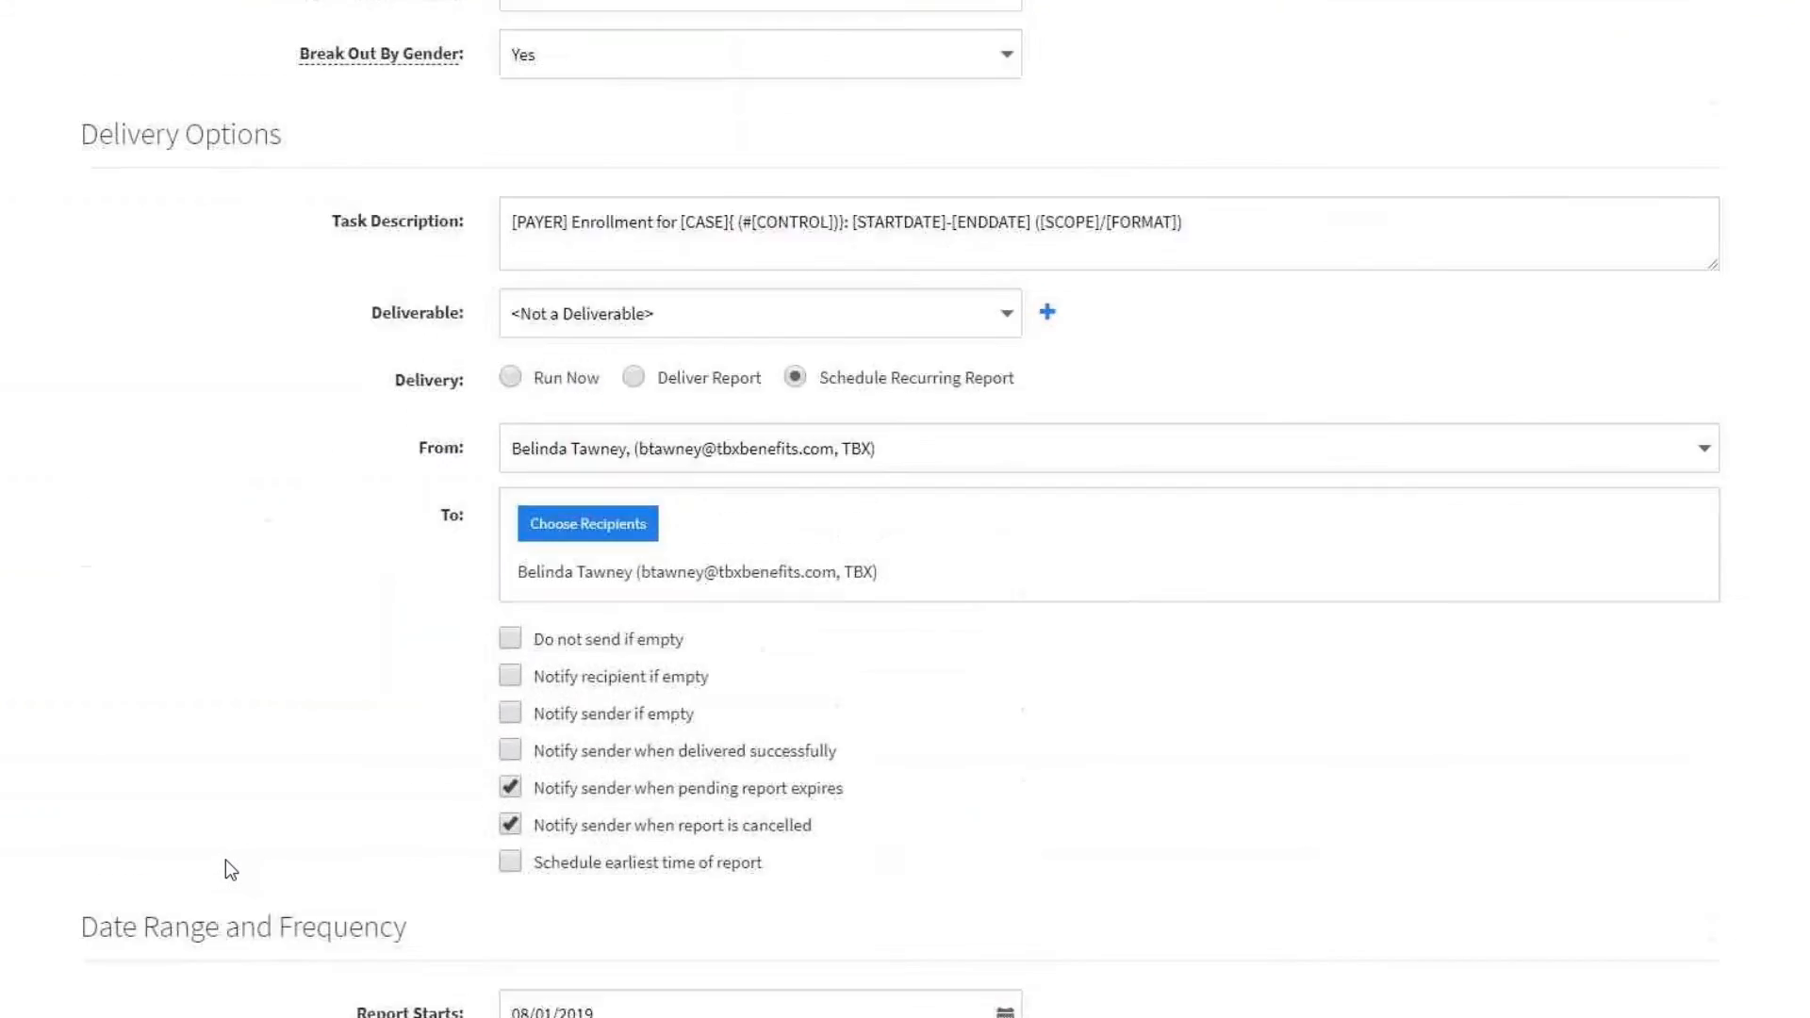
{"action": "scroll", "coordinate": [226, 863], "scroll_direction": "up", "scroll_amount": 15}
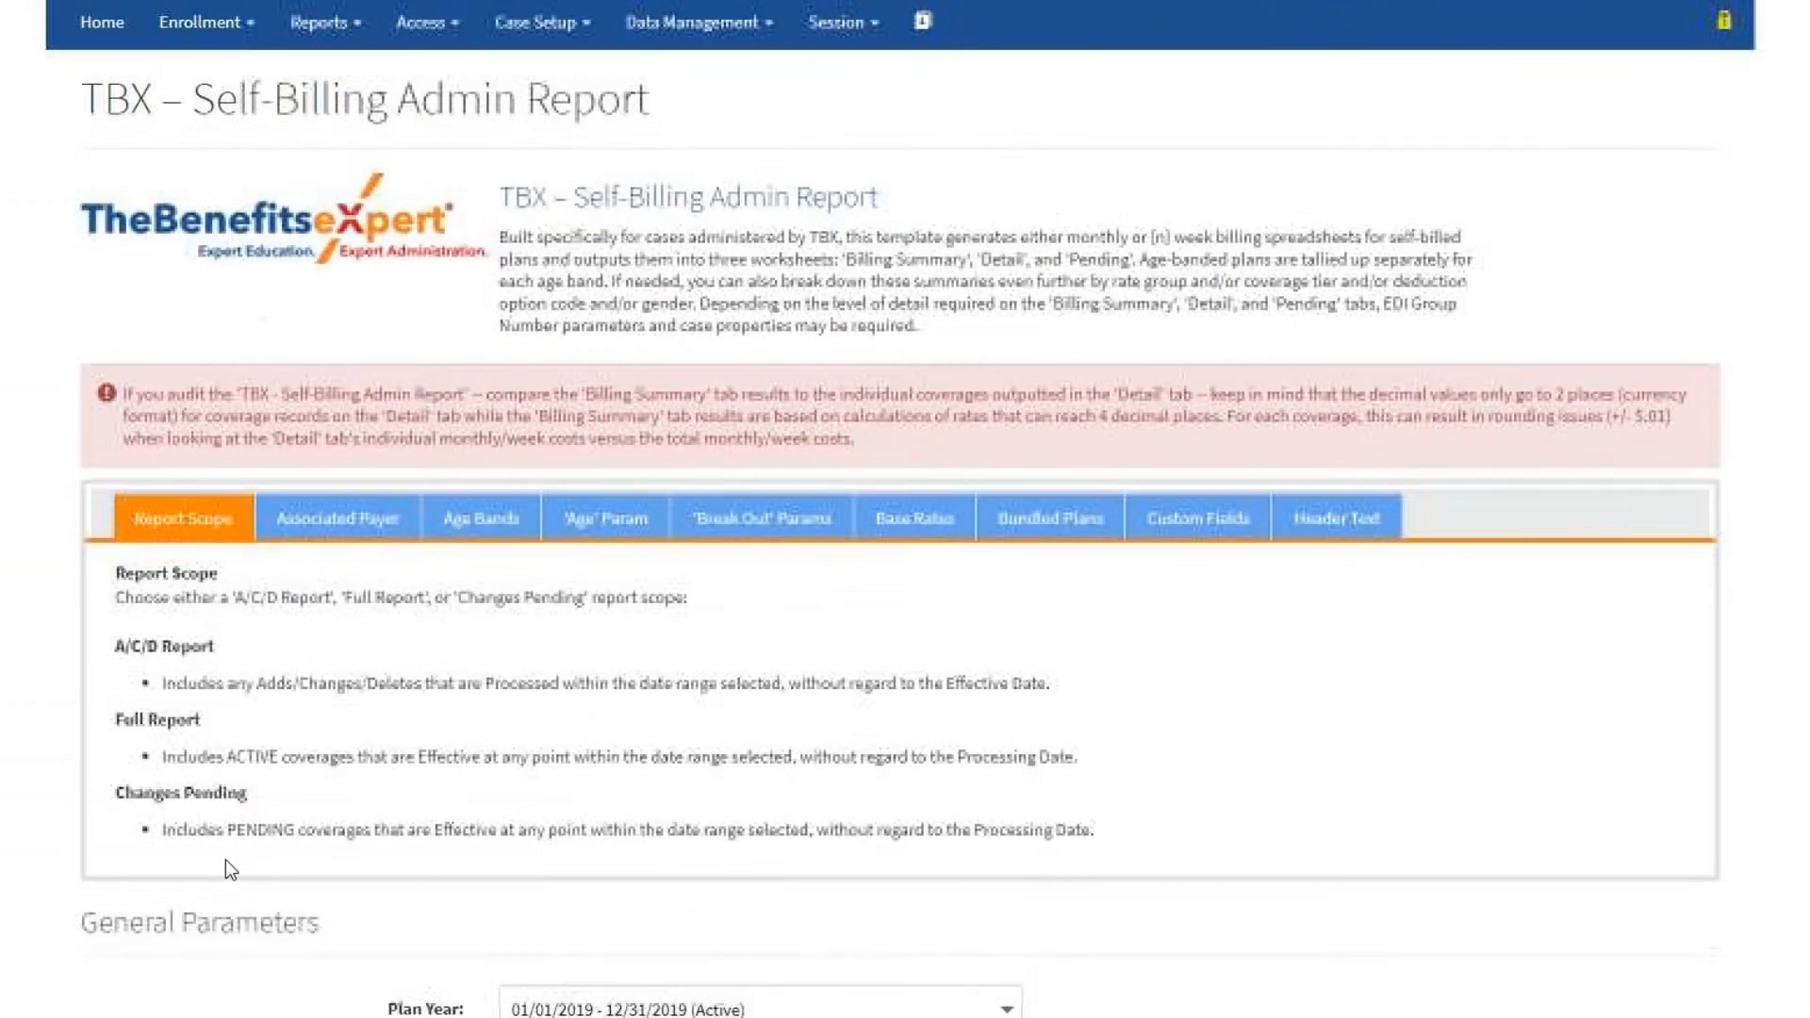
{"action": "scroll", "coordinate": [226, 868], "scroll_direction": "up", "scroll_amount": 2}
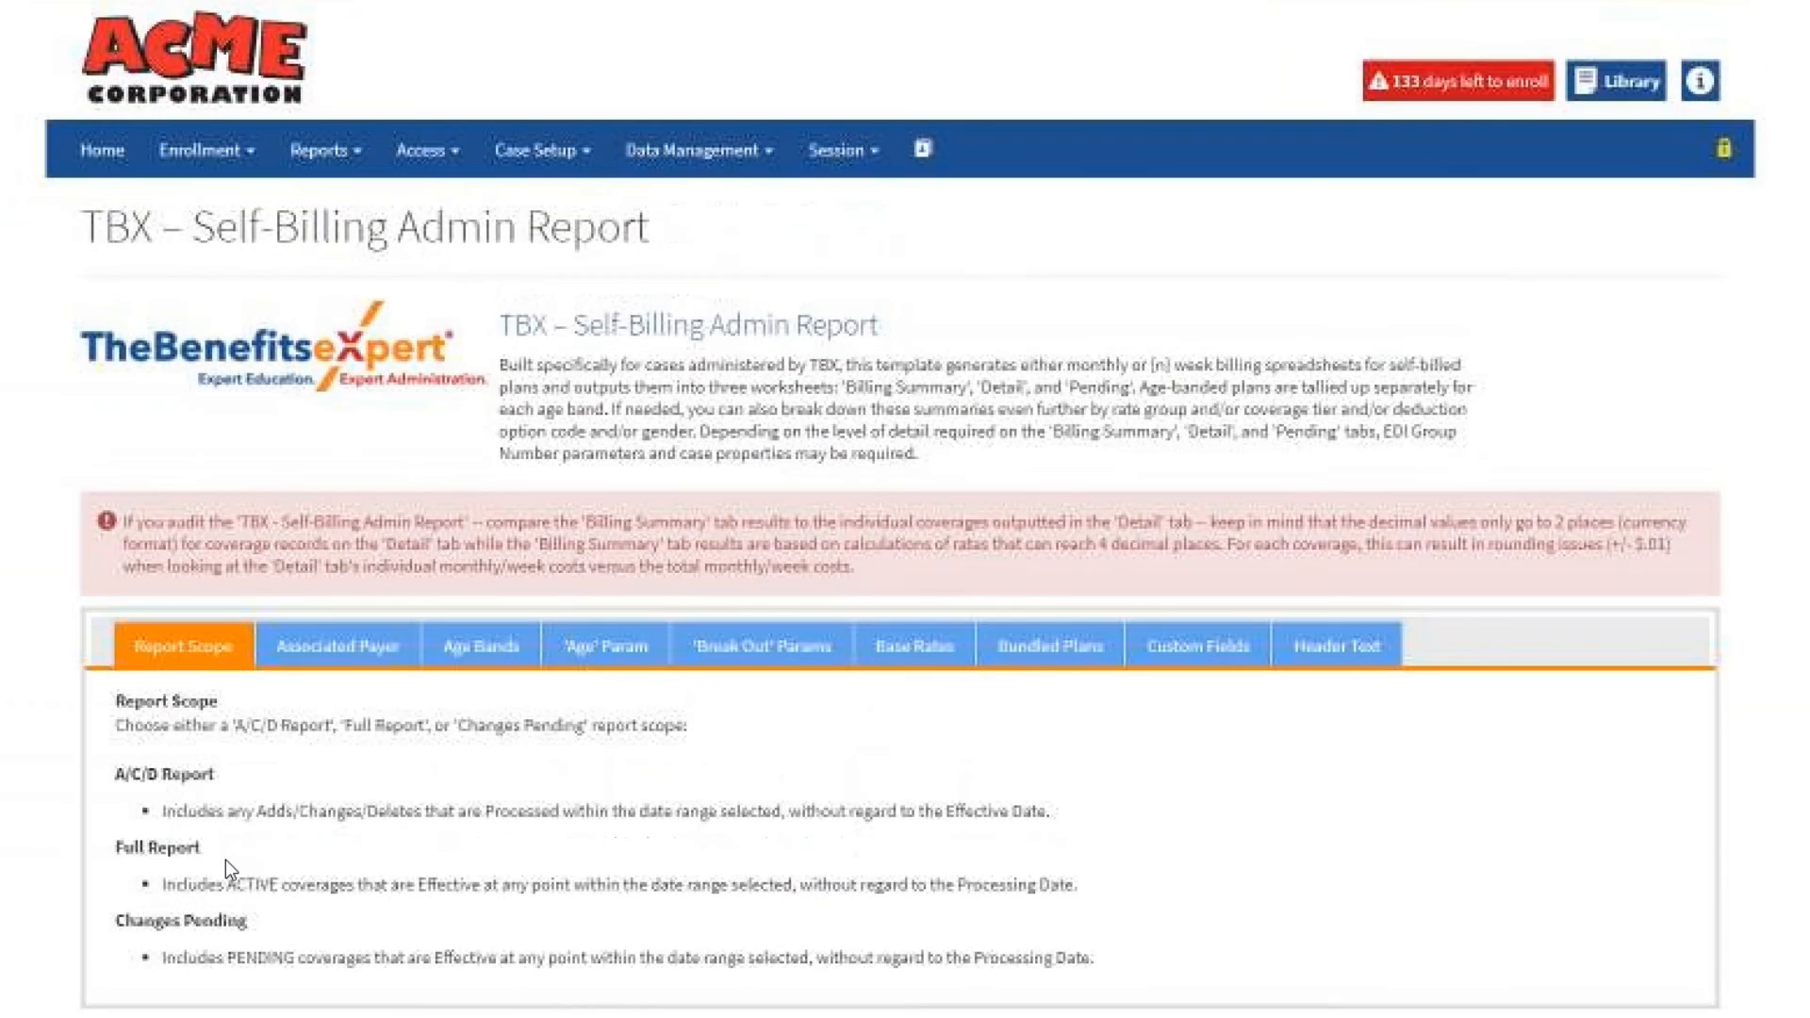
{"action": "left_click", "coordinate": [102, 150]}
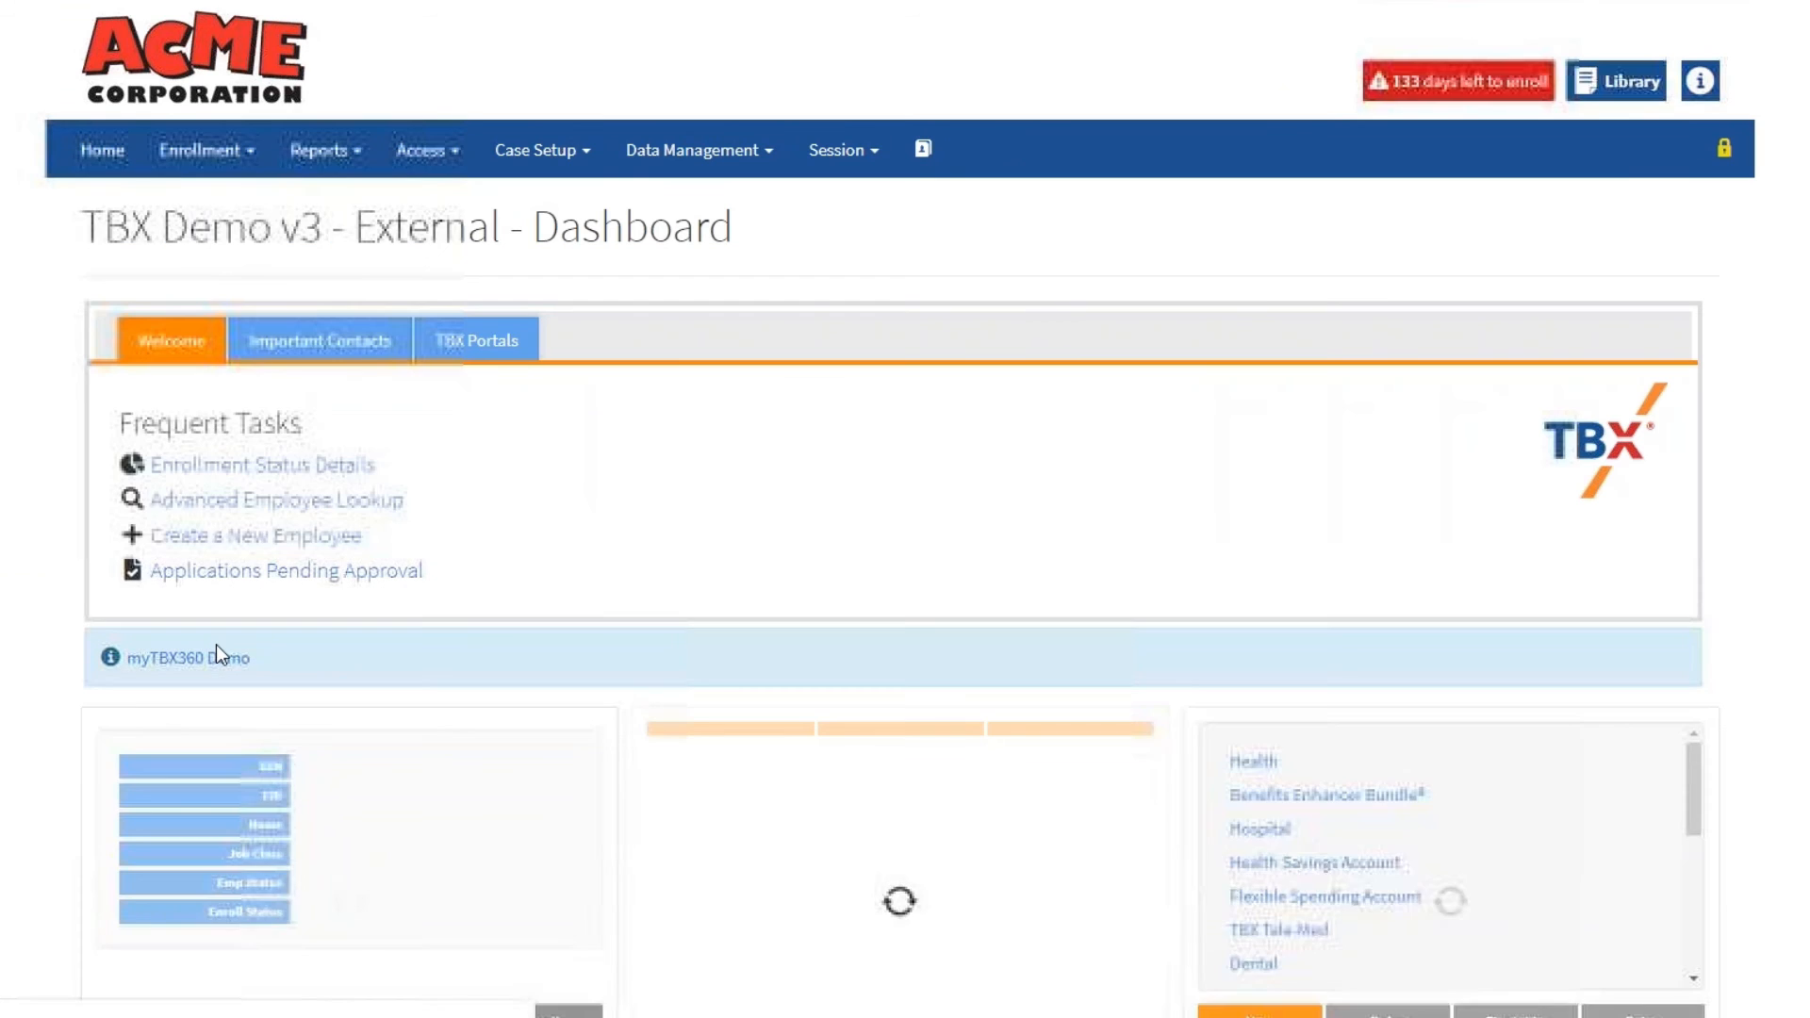
{"action": "scroll", "coordinate": [217, 643], "scroll_direction": "down", "scroll_amount": 6}
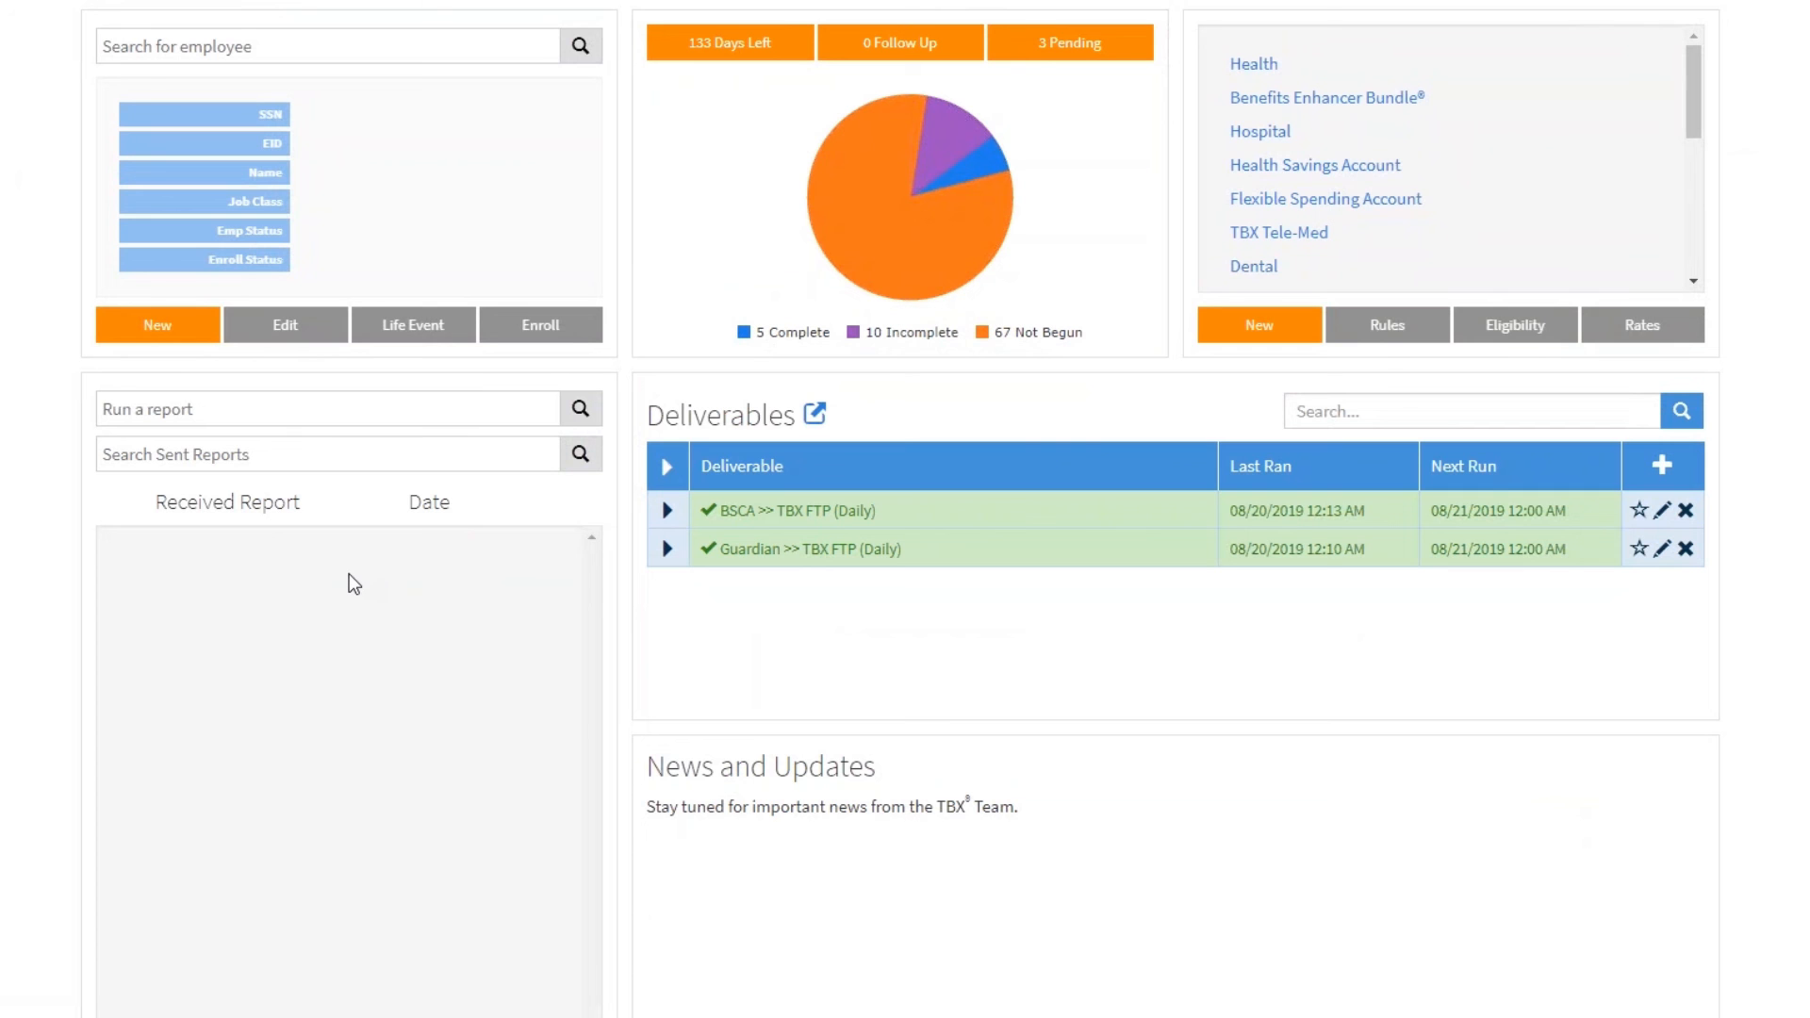
Step: Review the available report options, including Received Reports, and close the list without opening any
{"action": "scroll", "coordinate": [354, 617], "scroll_direction": "up", "scroll_amount": 7}
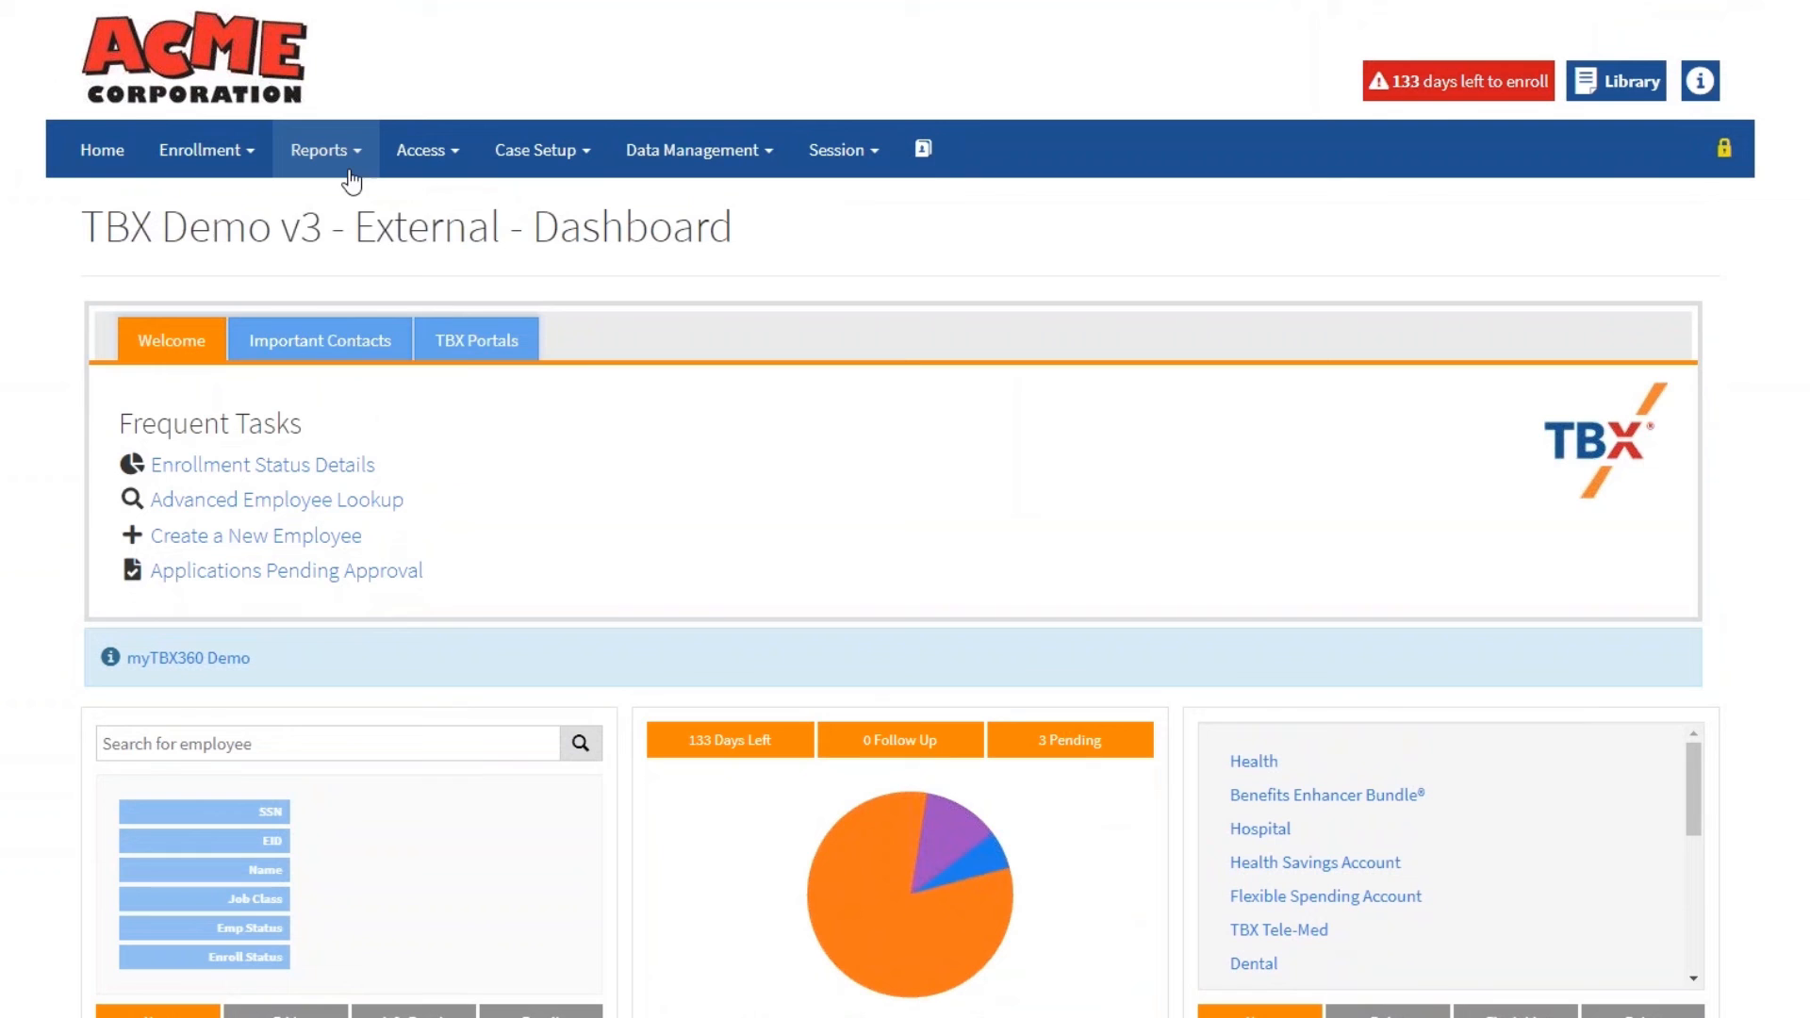
{"action": "left_click", "coordinate": [347, 172]}
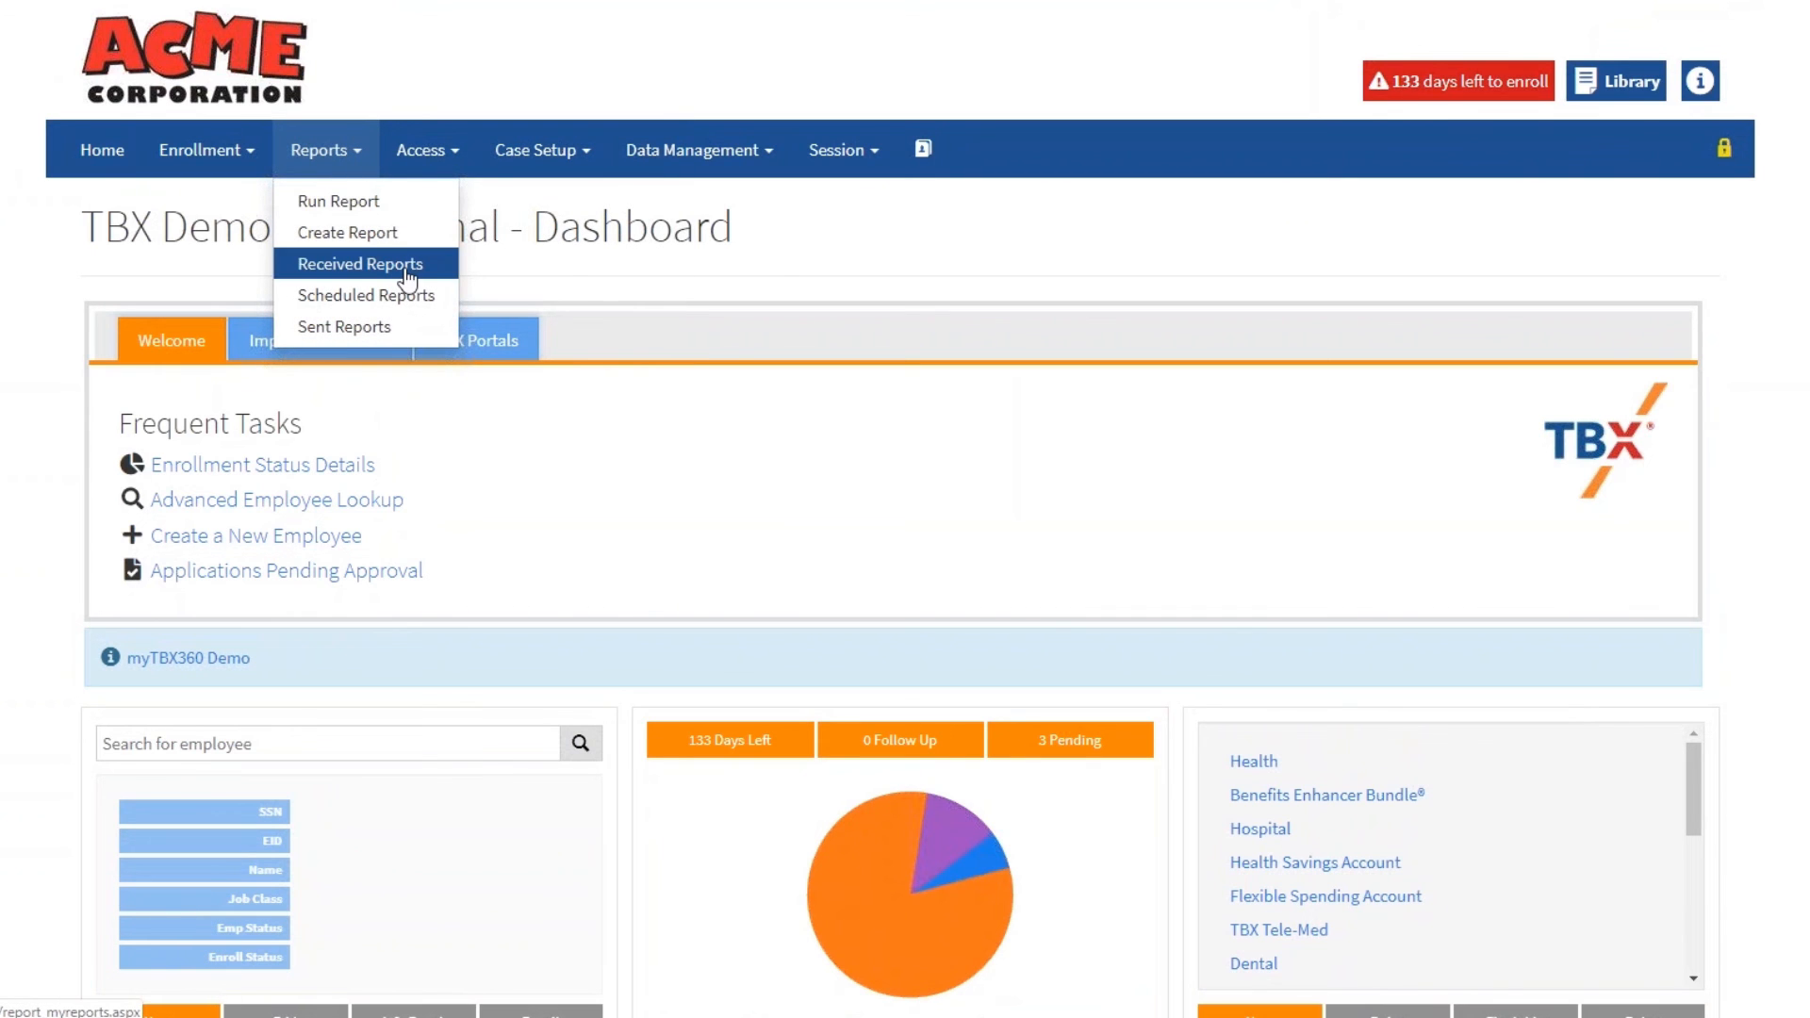
{"action": "left_click", "coordinate": [41, 253]}
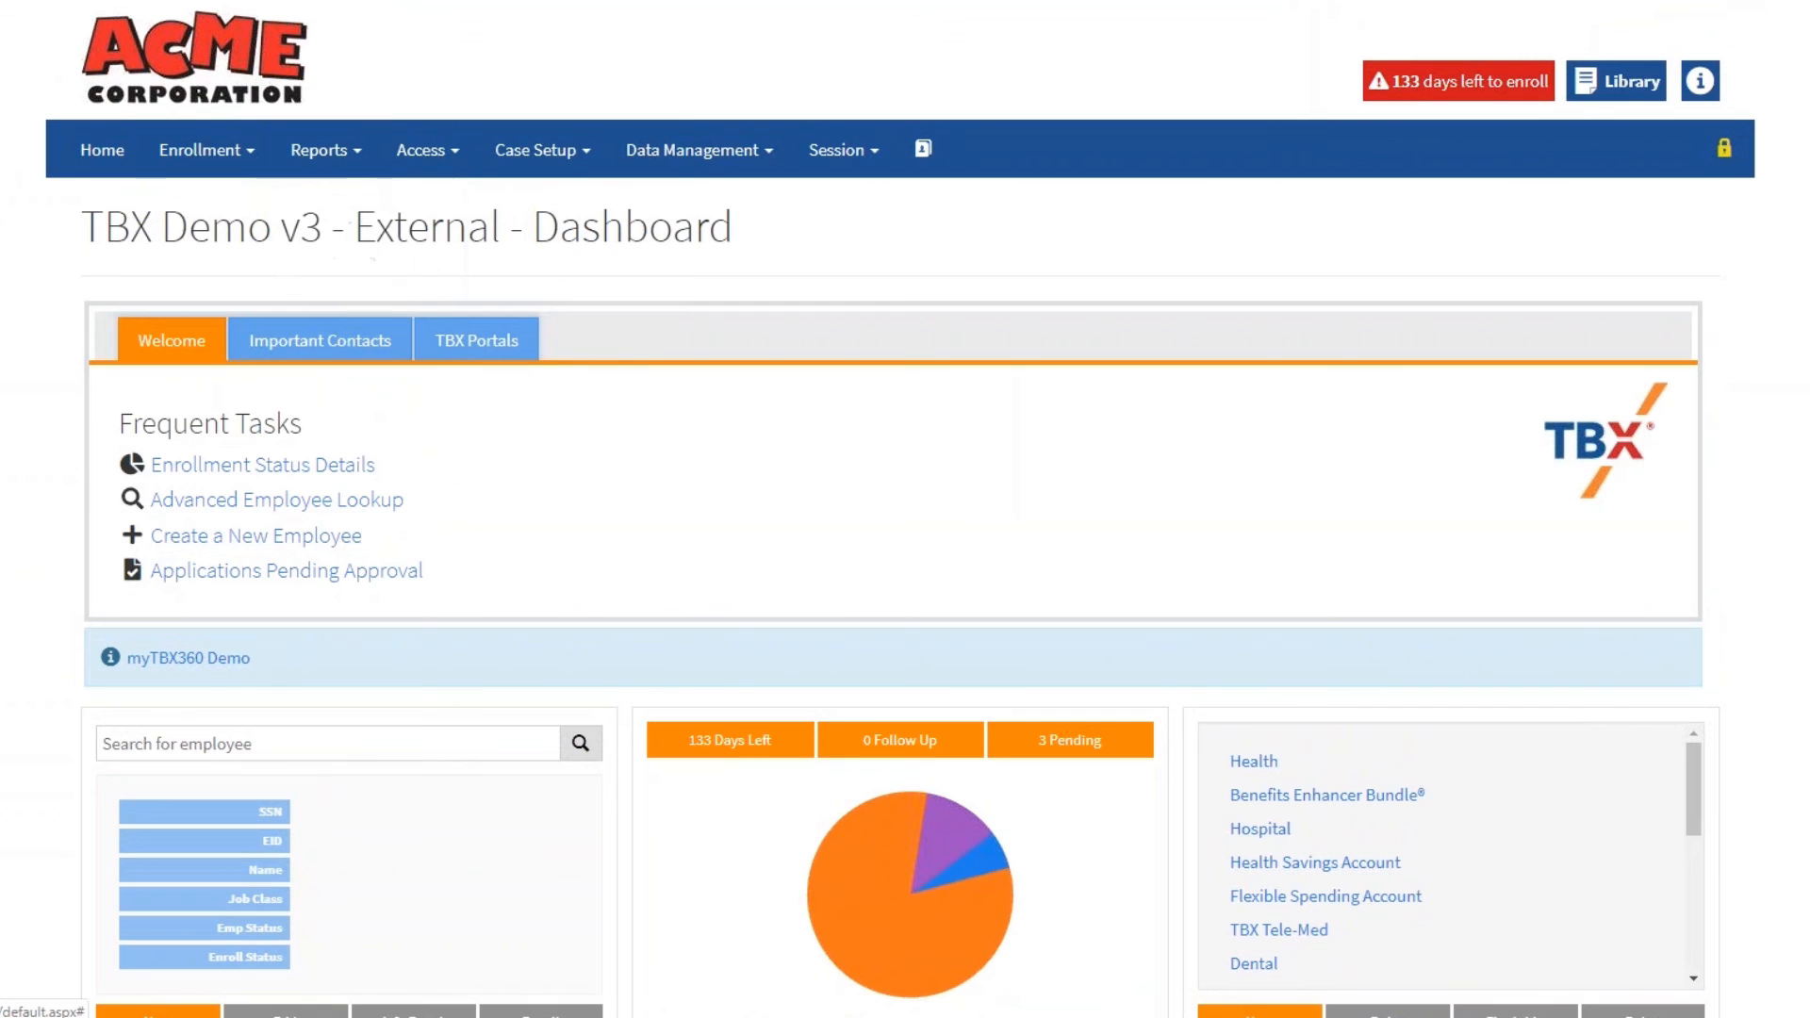